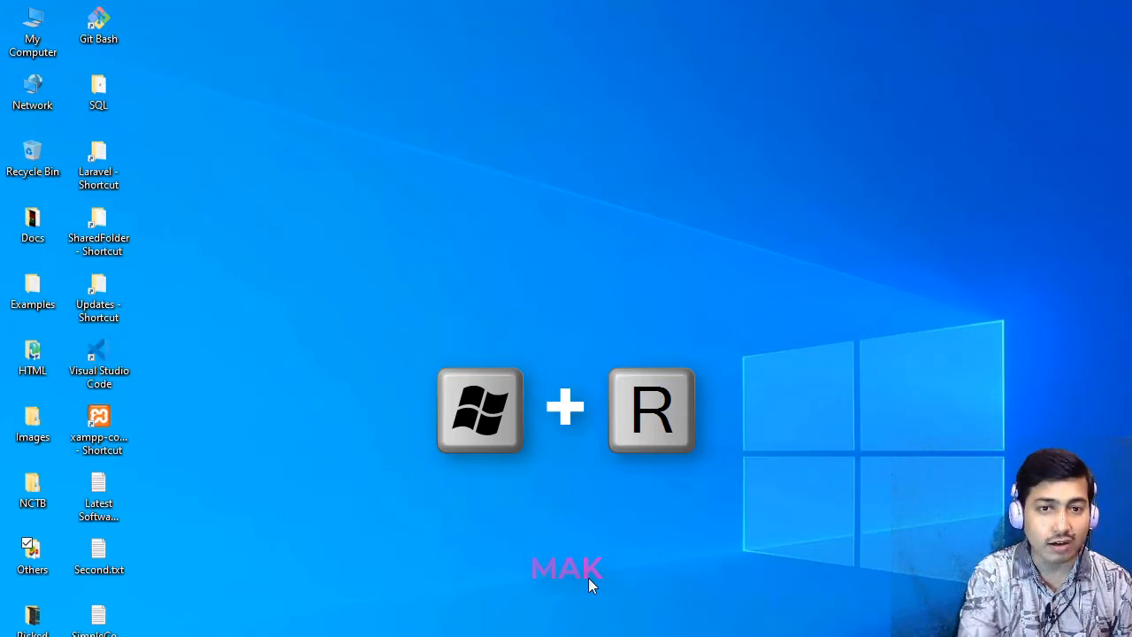
- Launch Excel by running excel.exe and create a blank workbook
key(super+r)
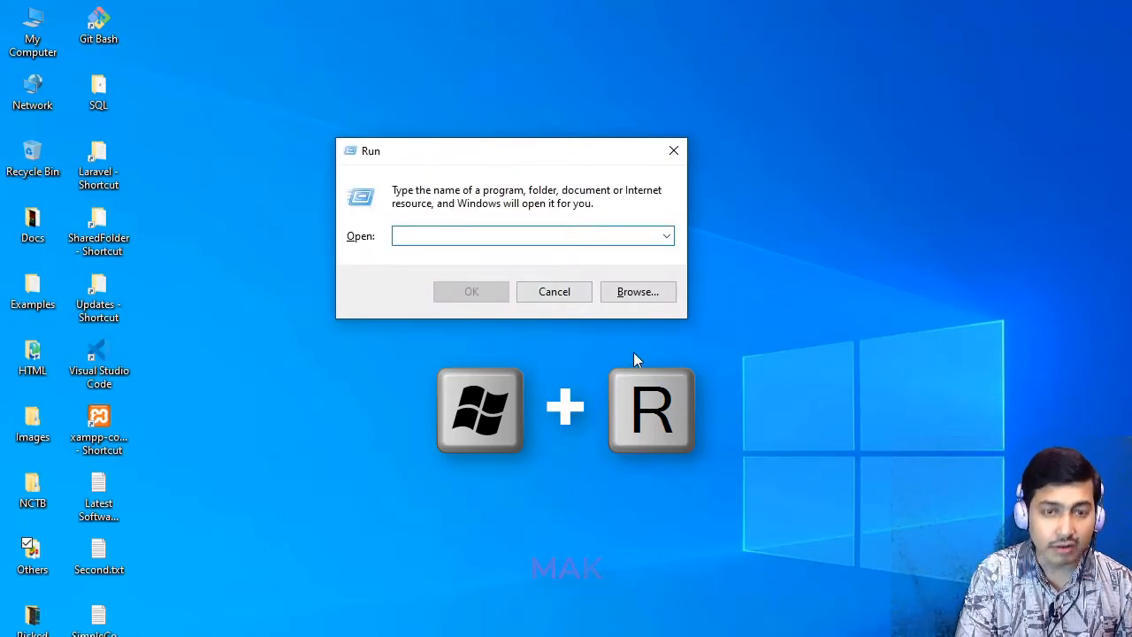
text(exc)
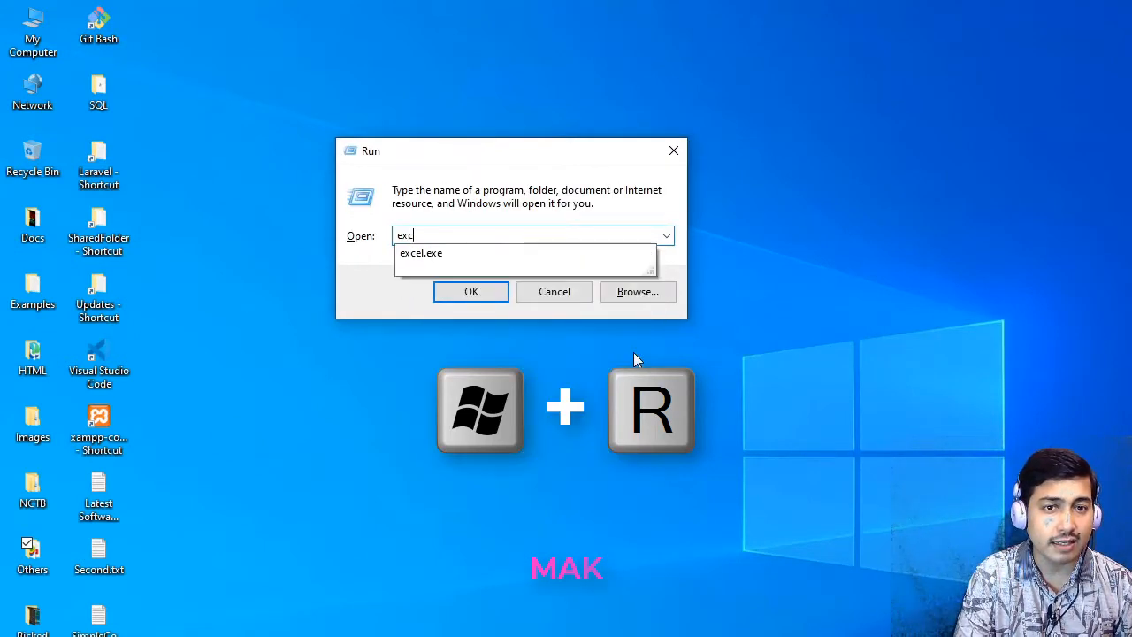
key(Down)
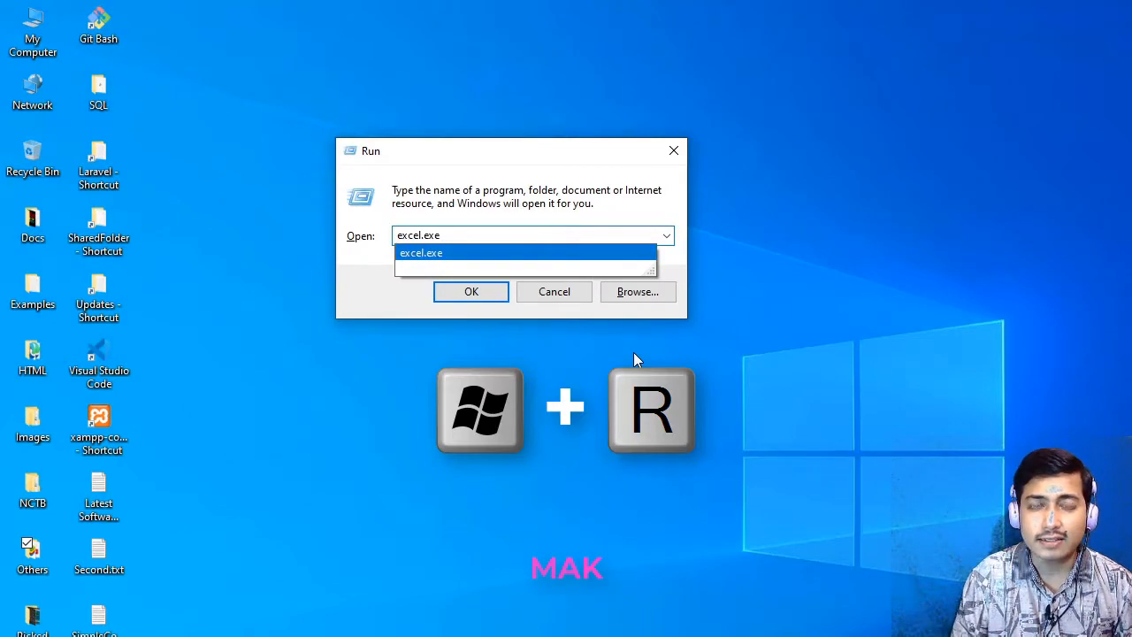
key(Return)
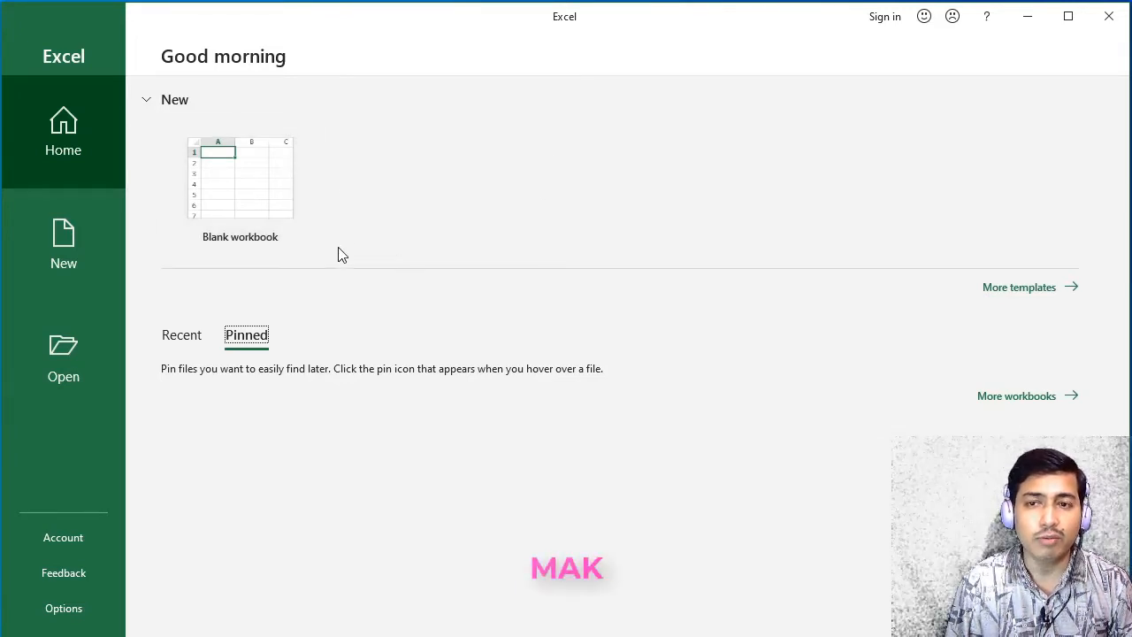
click(265, 202)
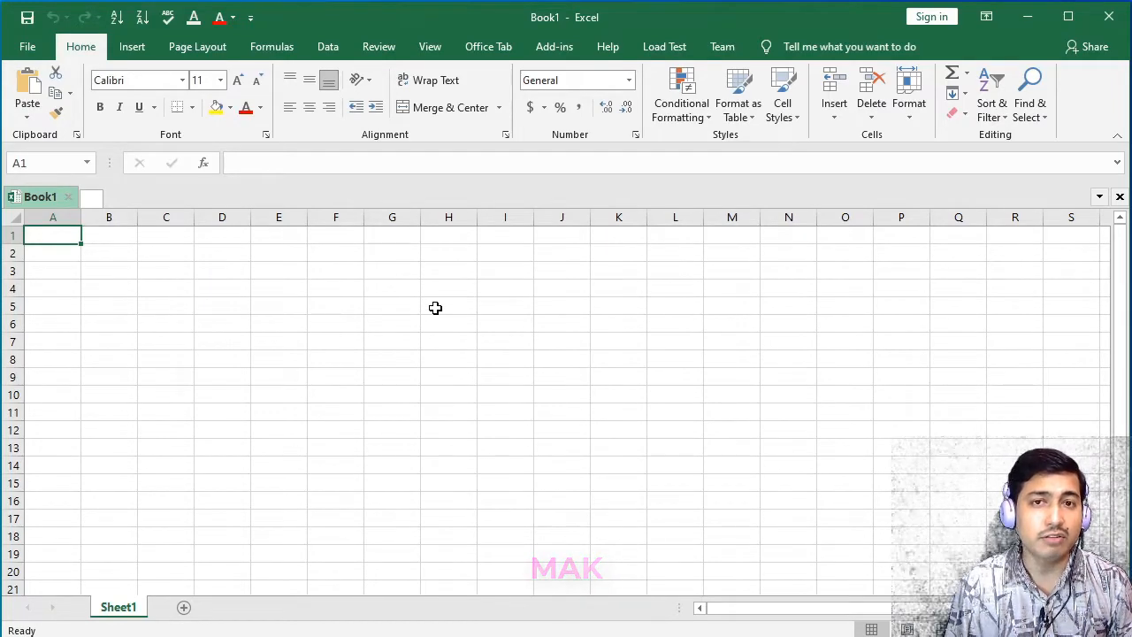
- Enter the column headings Roll, Name, ID, Exam A and Annual Exam in cells B2 to F2
click(114, 256)
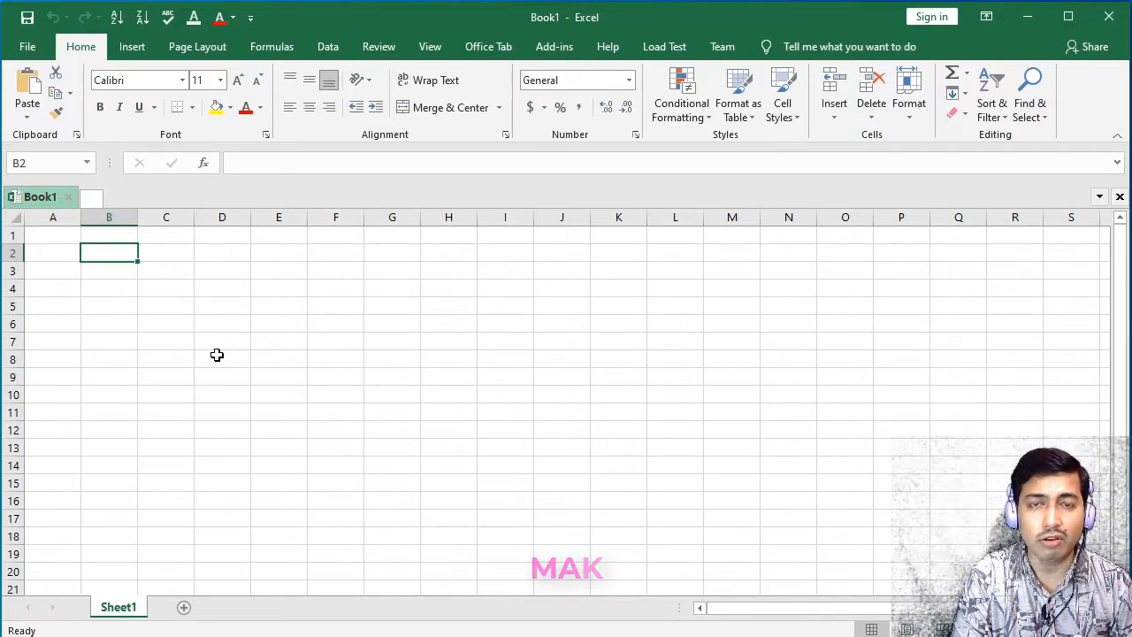
text(Roll)
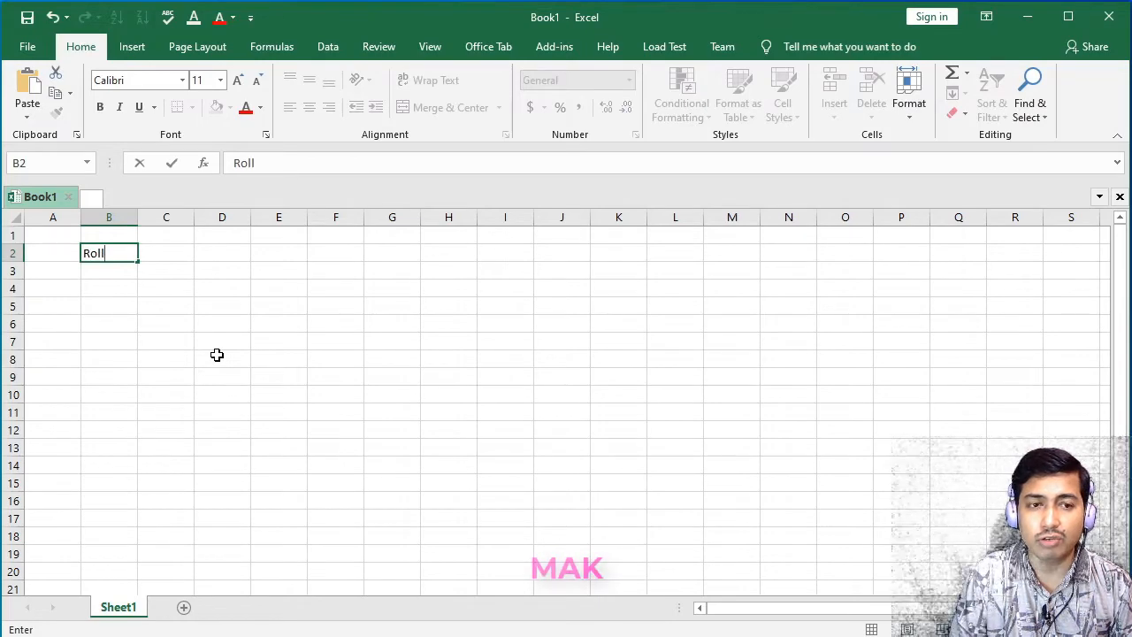
click(174, 258)
text(Names)
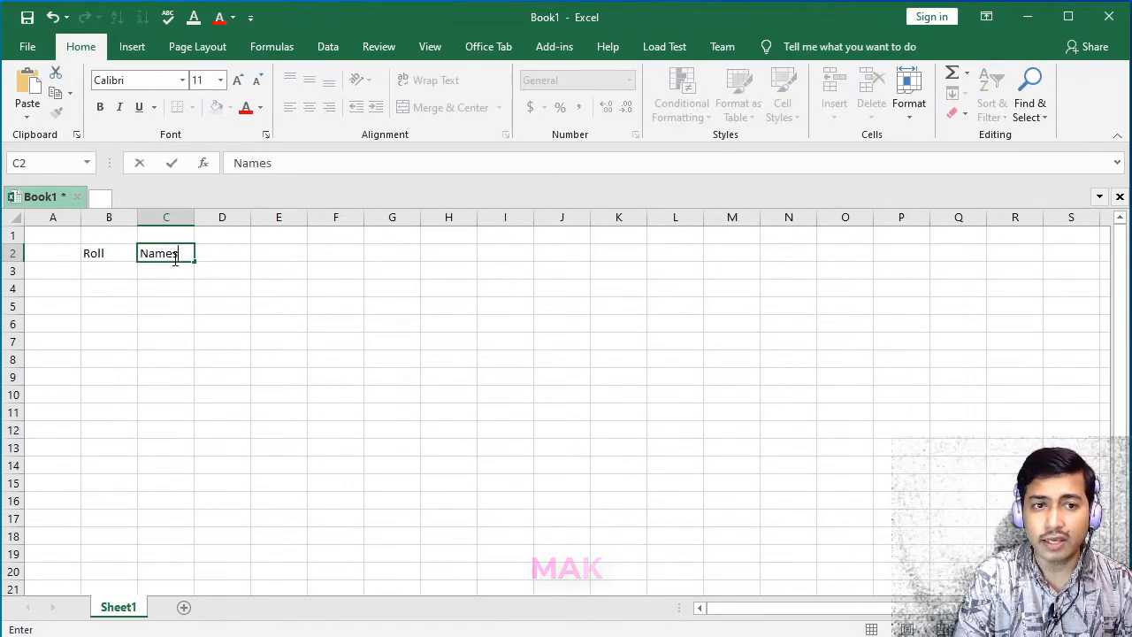
click(215, 252)
text(ID)
click(285, 252)
text(Exam A)
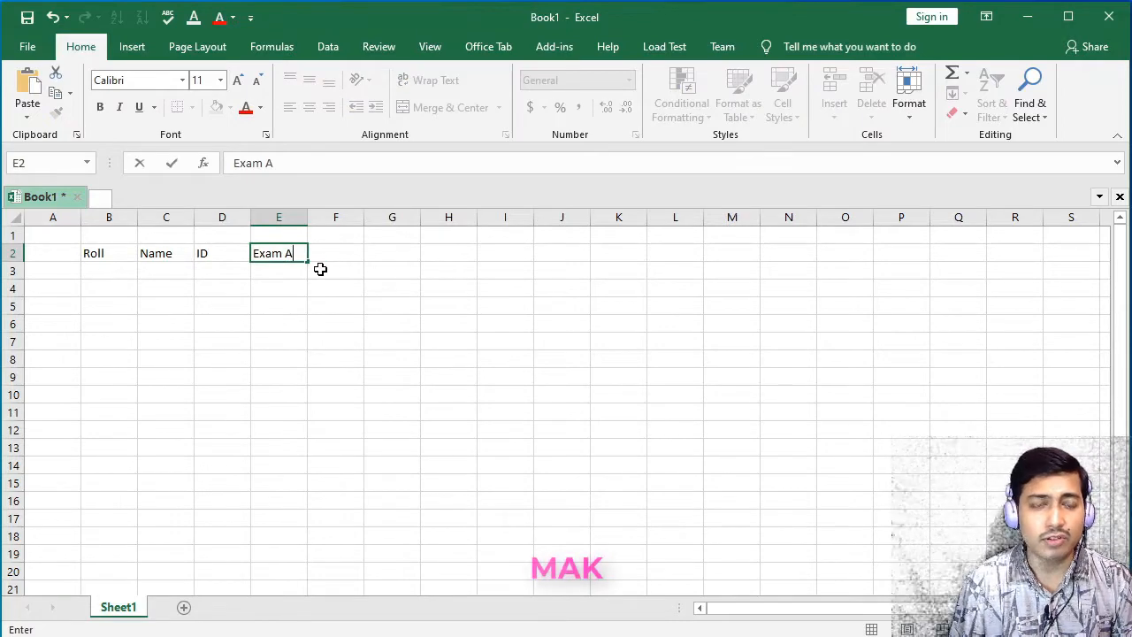
key(Tab)
text(Annual Exam)
click(339, 343)
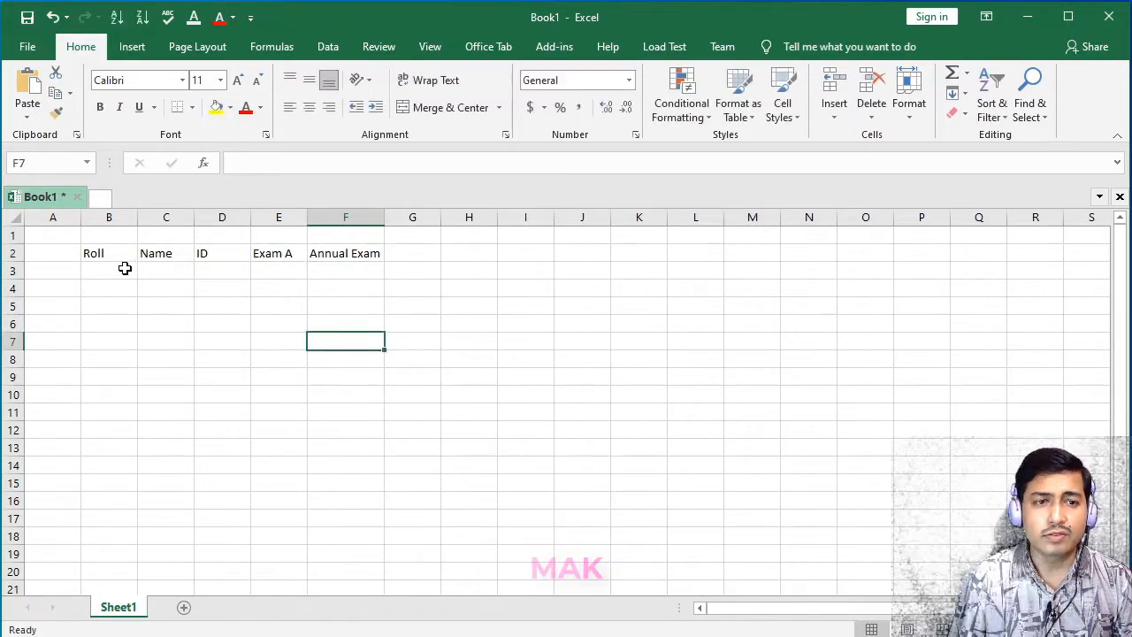
- Number the Roll column from 1 to 15 in B3:B17 by entering 1 and 2 and extending the series
click(124, 271)
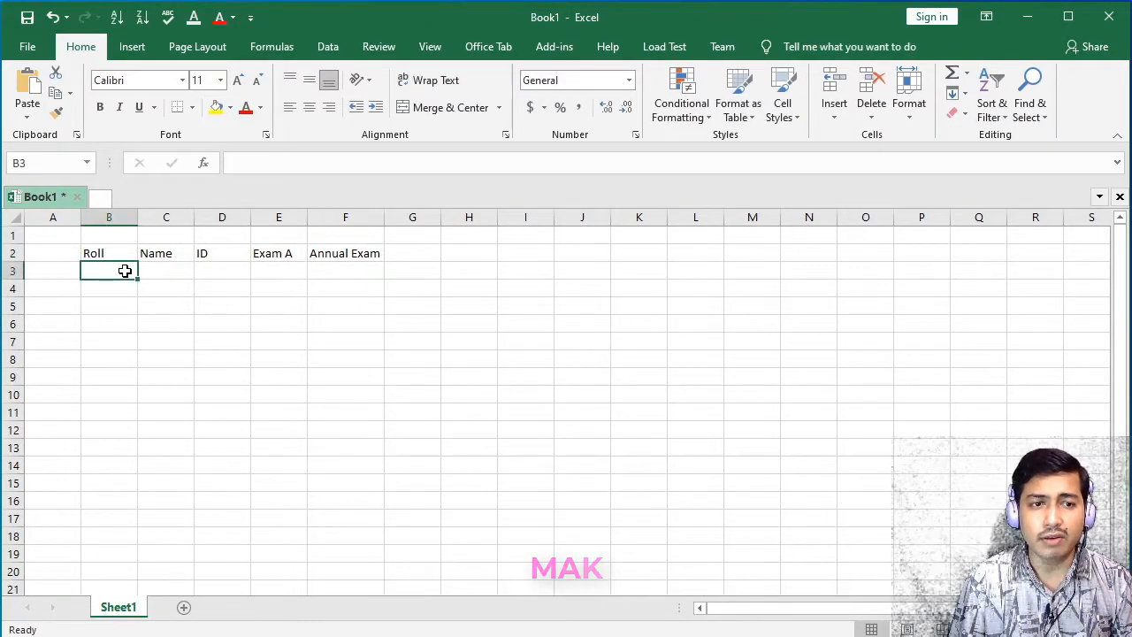
text(1)
click(126, 289)
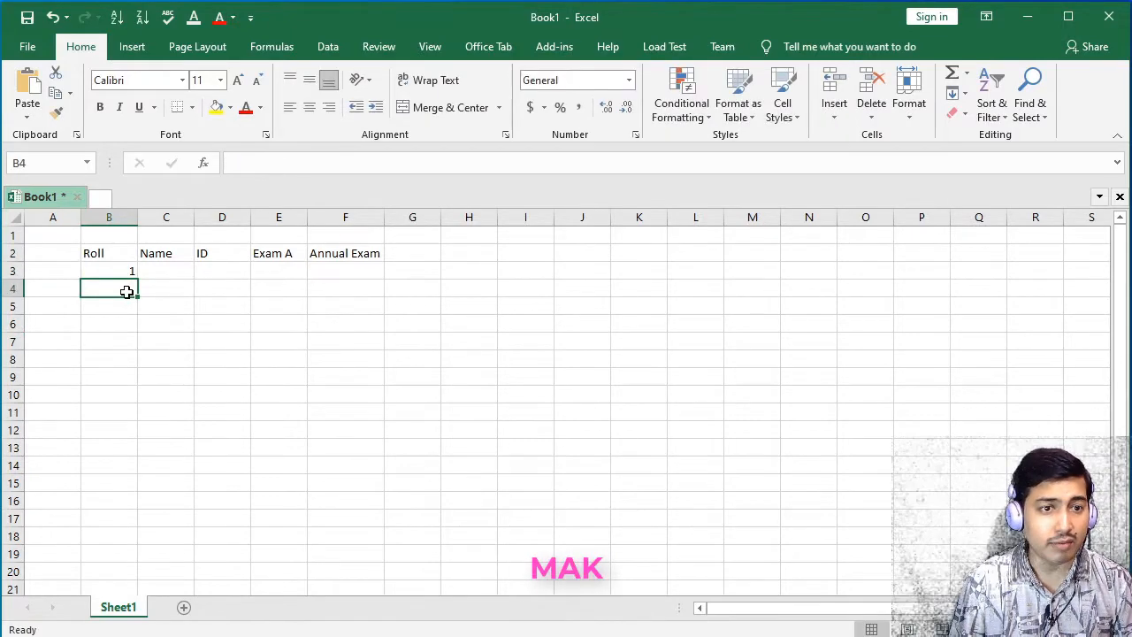
text(2)
click(146, 311)
drag(126, 276, 134, 527)
- Fill the Name column in C3:C17 with single placeholder letters from A to P, skipping N
click(173, 276)
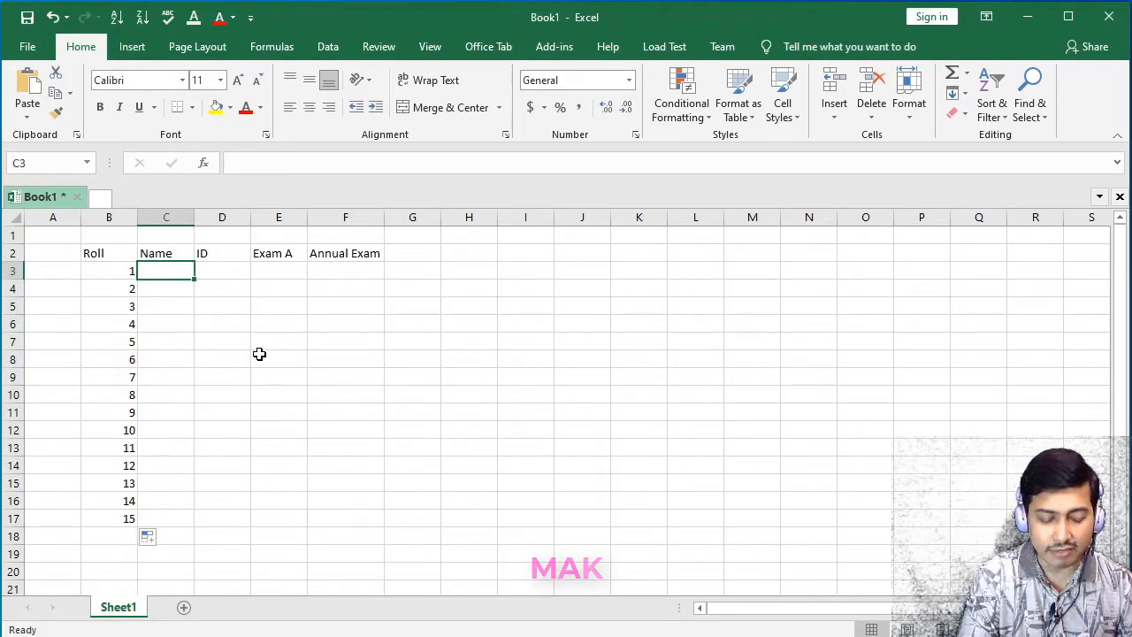
text(A)
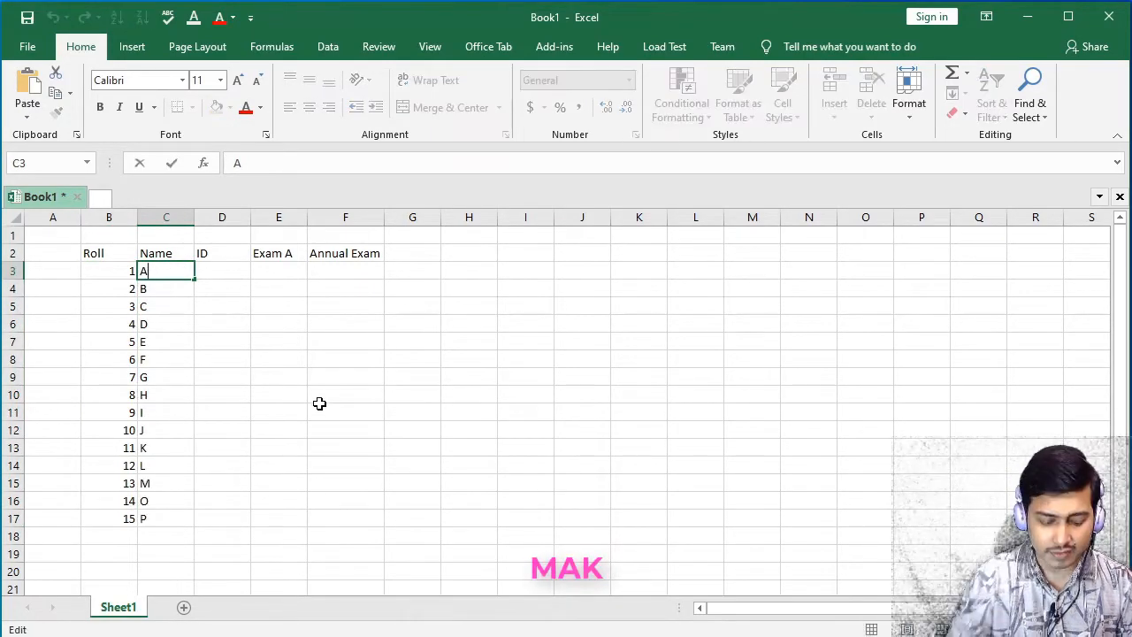
- Replace the placeholder letters for rolls 10, 13 and 4 with longer sample names, and centre the Roll and Name columns
click(163, 430)
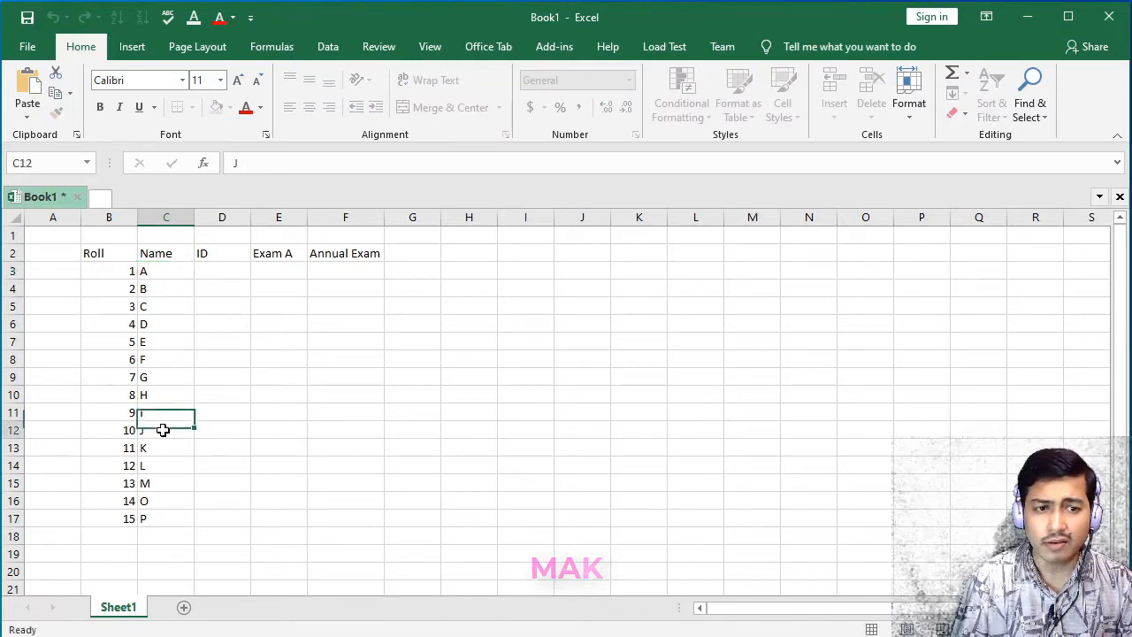
text(John)
click(268, 488)
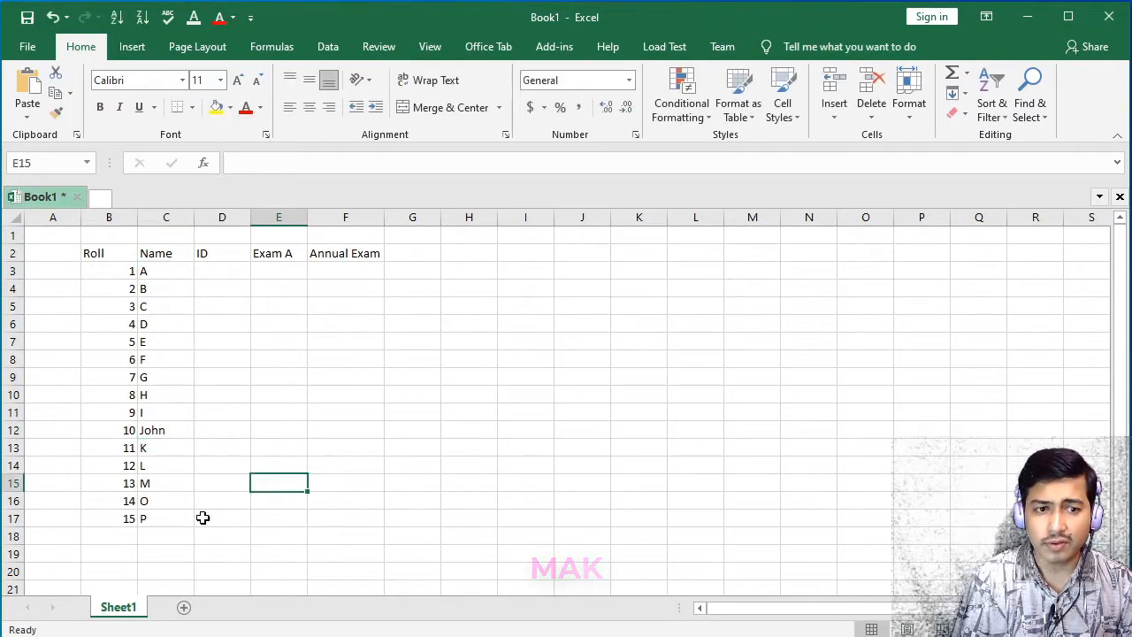
double_click(172, 484)
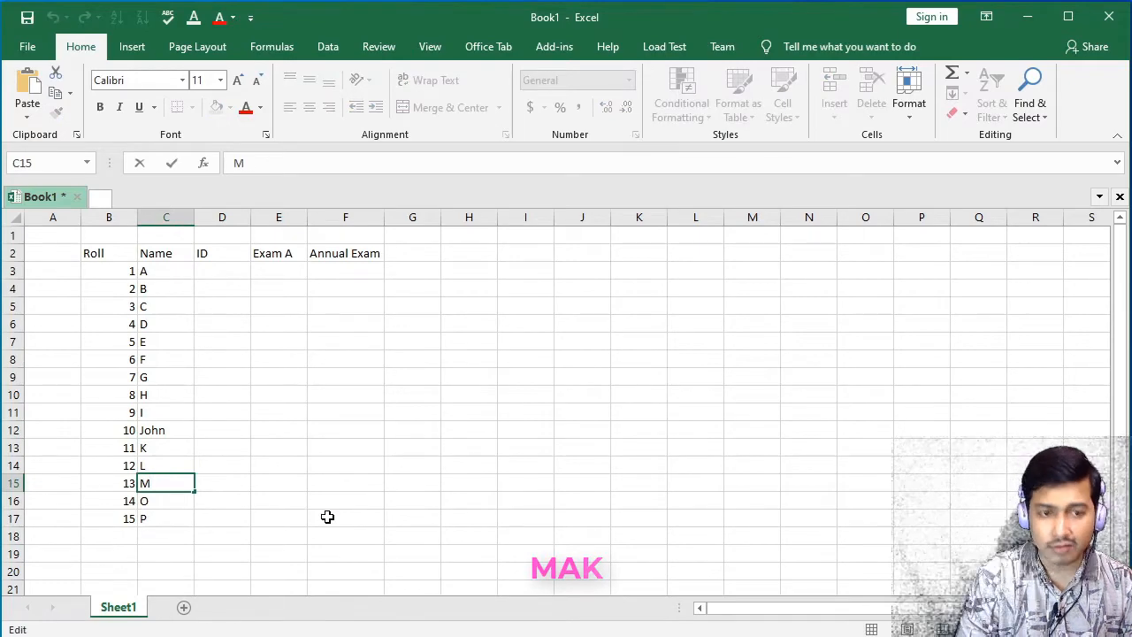
text(AK)
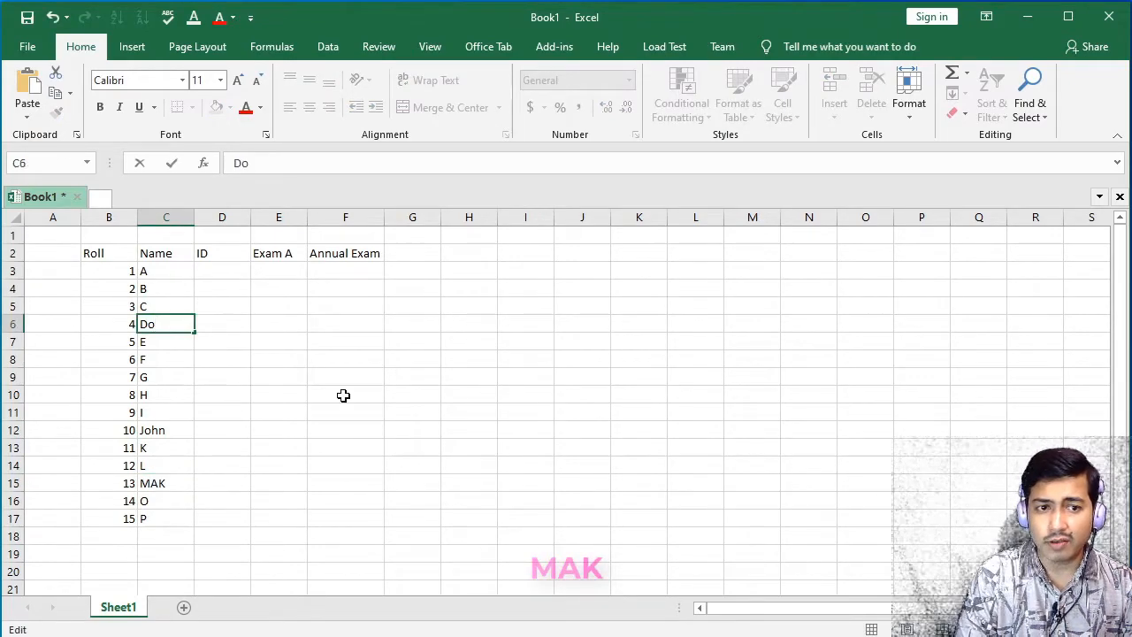
text(e)
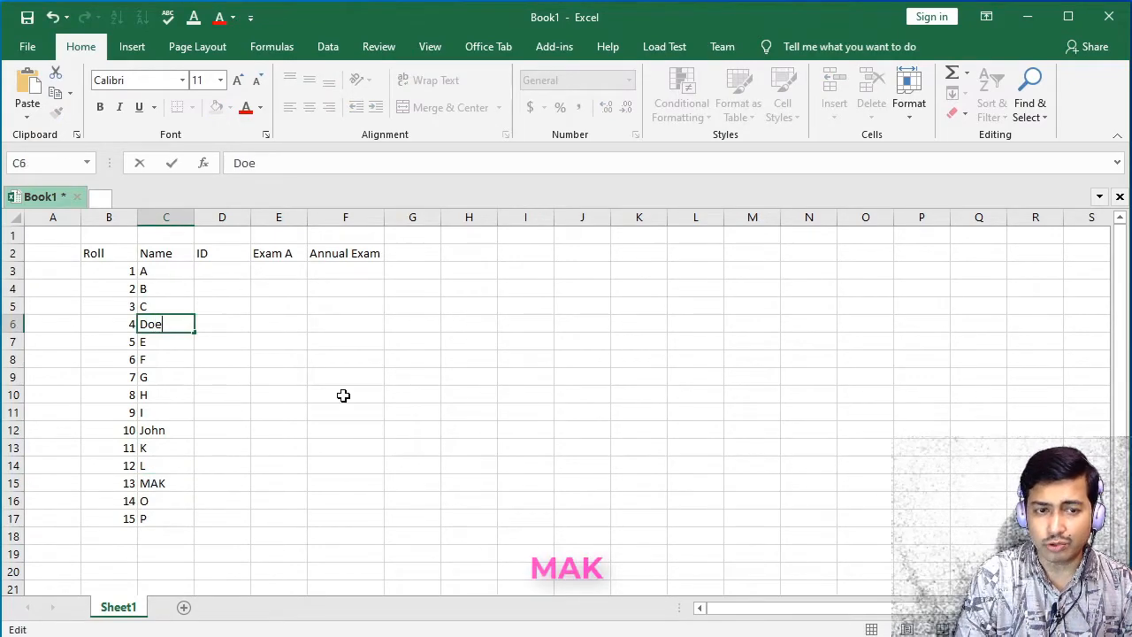
click(344, 396)
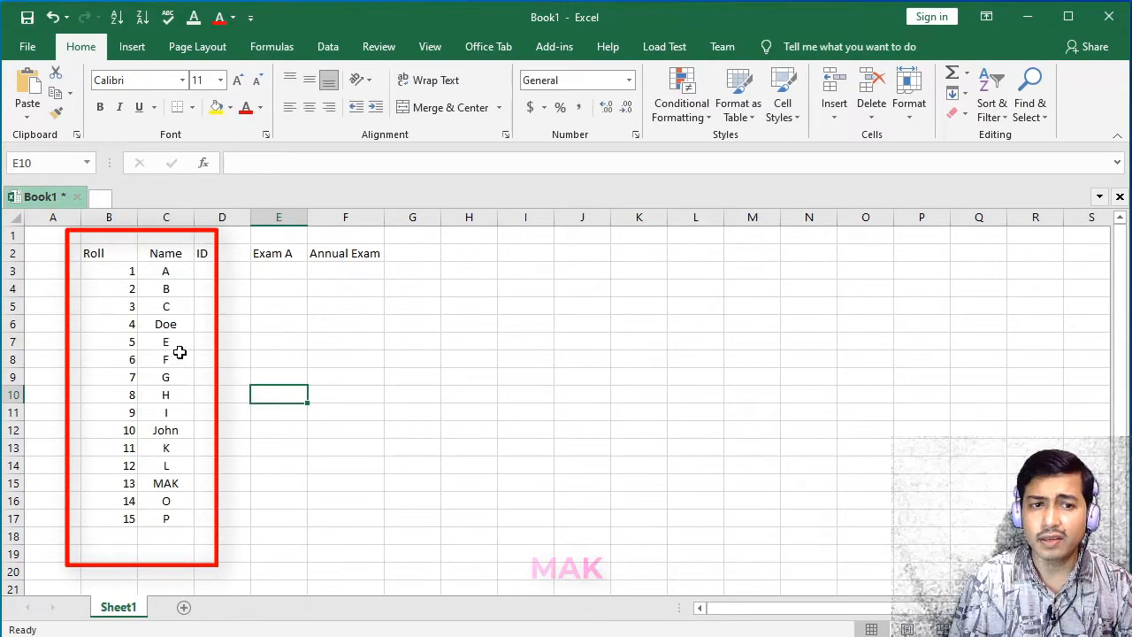
click(132, 221)
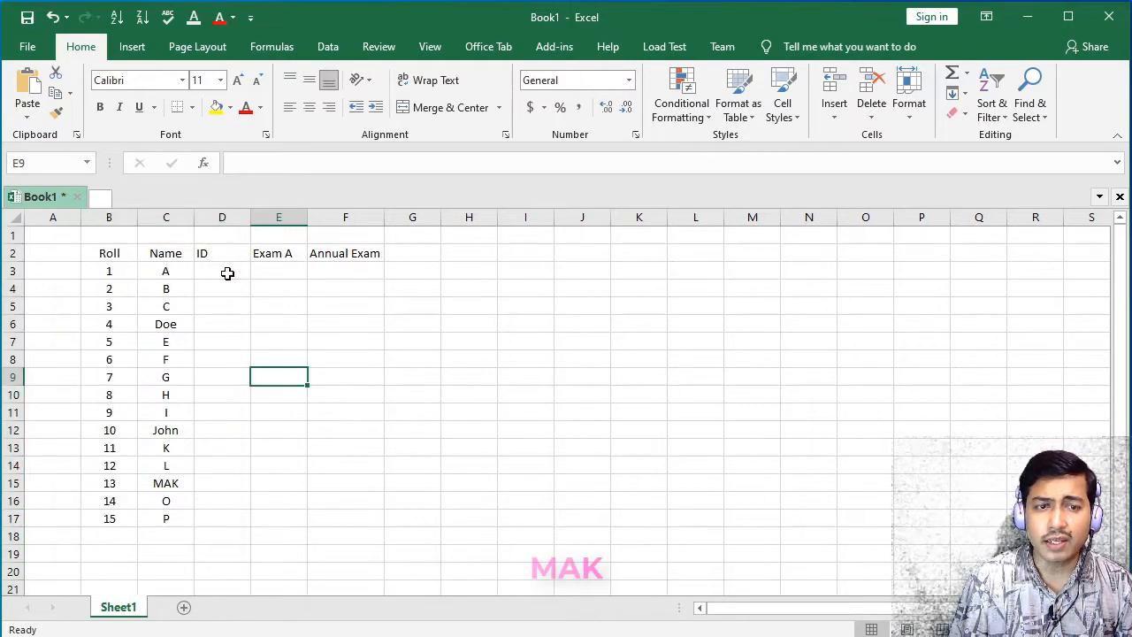
- Enter two consecutive six-digit student IDs in D3 and D4 of the ID column
click(228, 272)
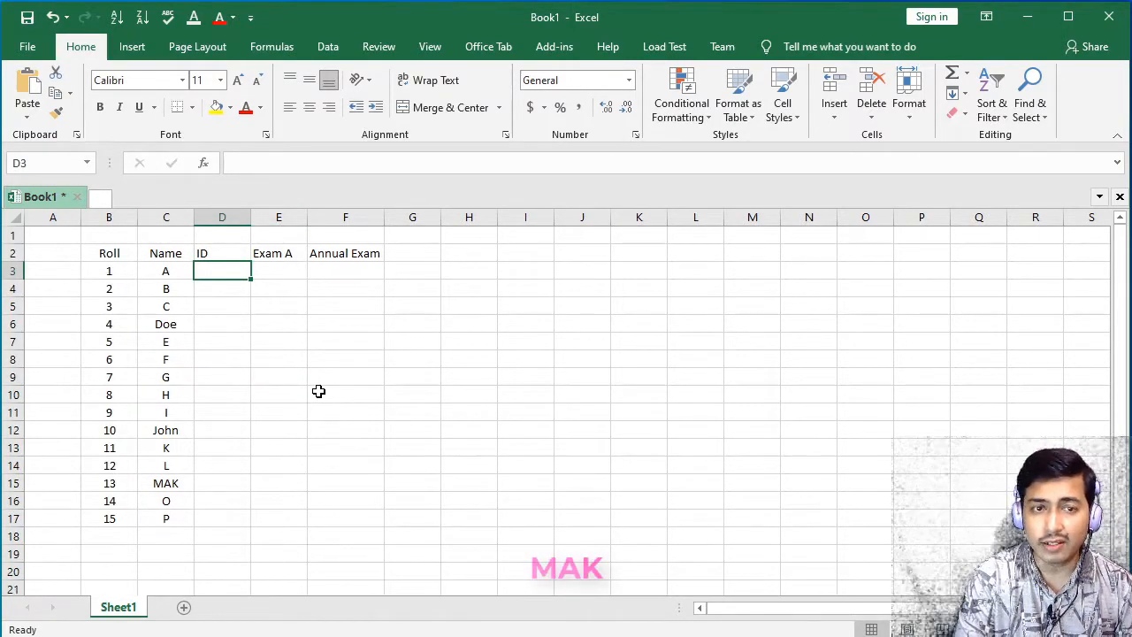
text(5)
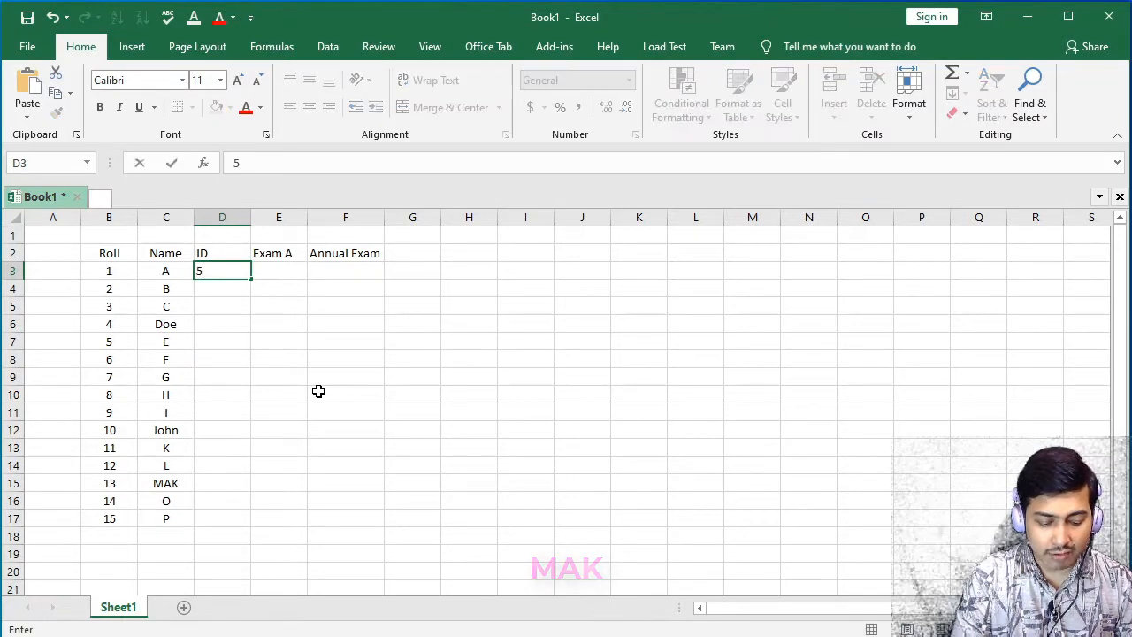
text(060)
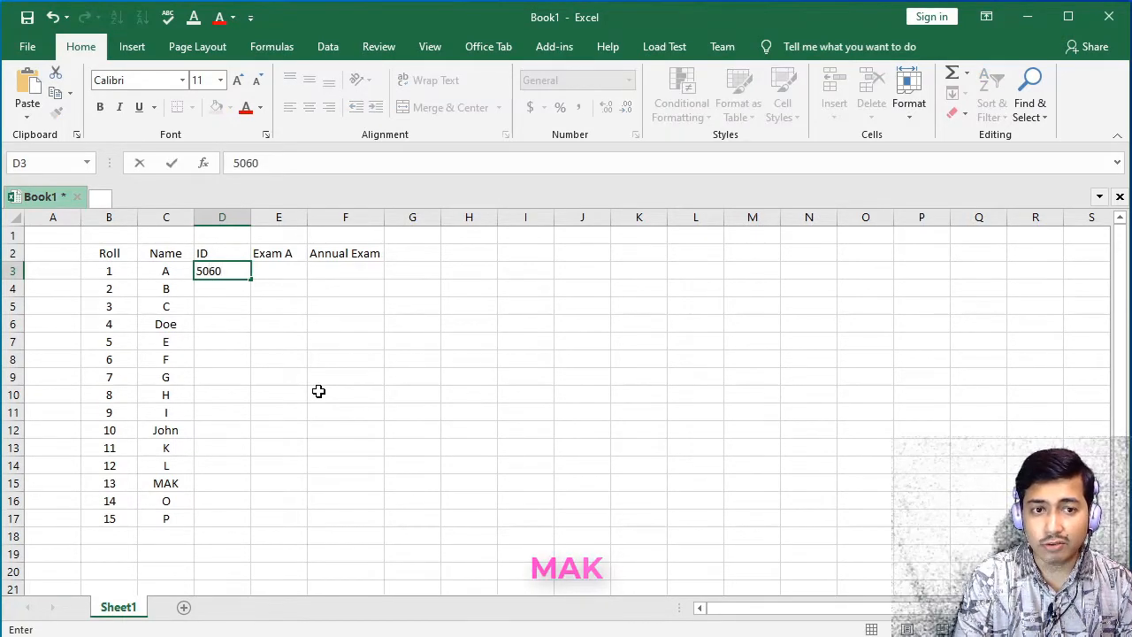
text(70)
click(265, 320)
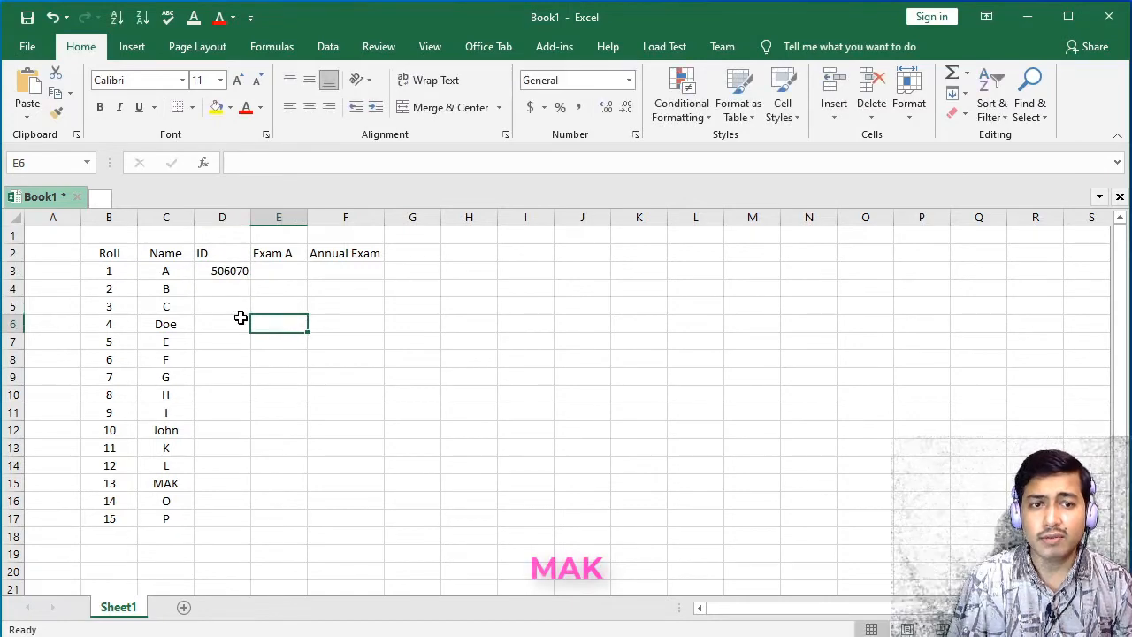
click(230, 275)
click(233, 290)
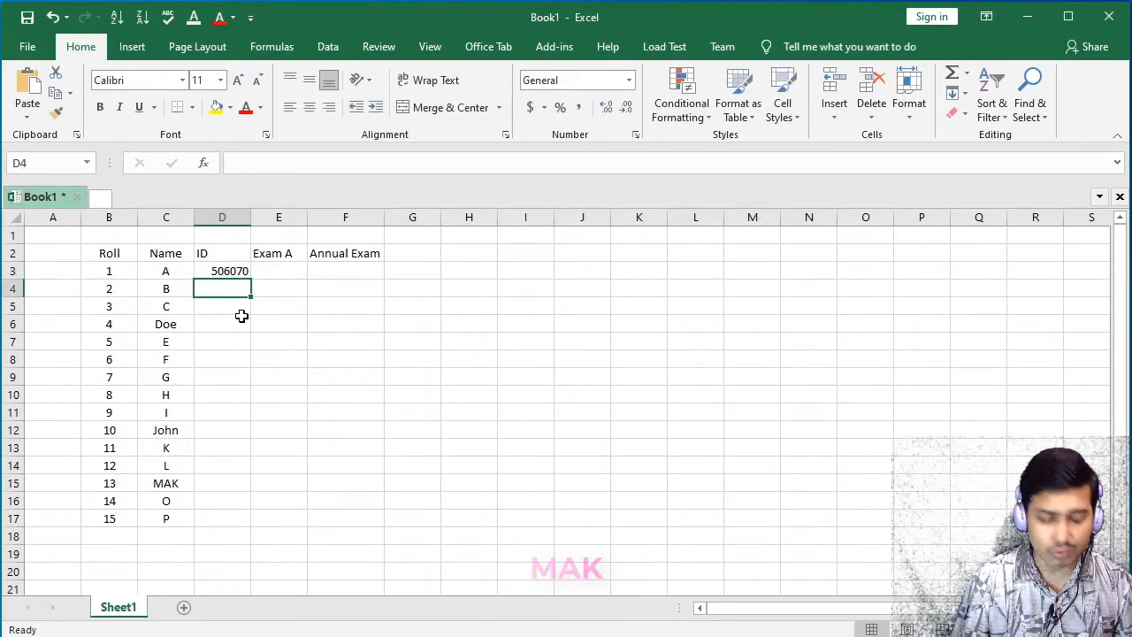
text(5060)
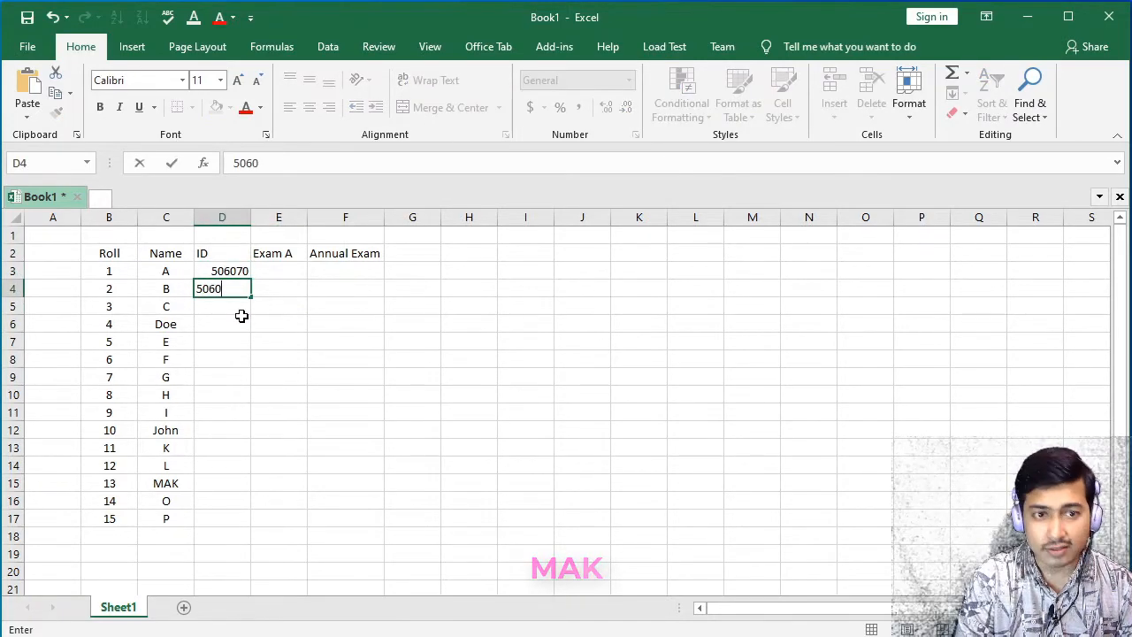
text(71)
key(Return)
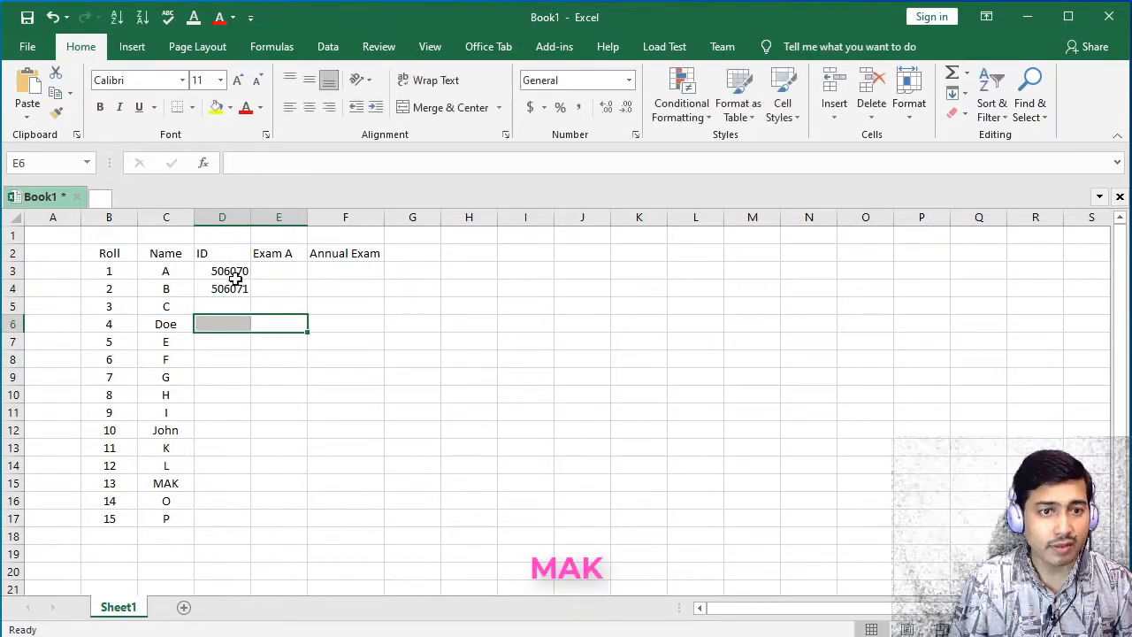
- Extend the ID series from D3:D4 down to D17 and check its first and last entries
drag(232, 273, 250, 521)
click(333, 501)
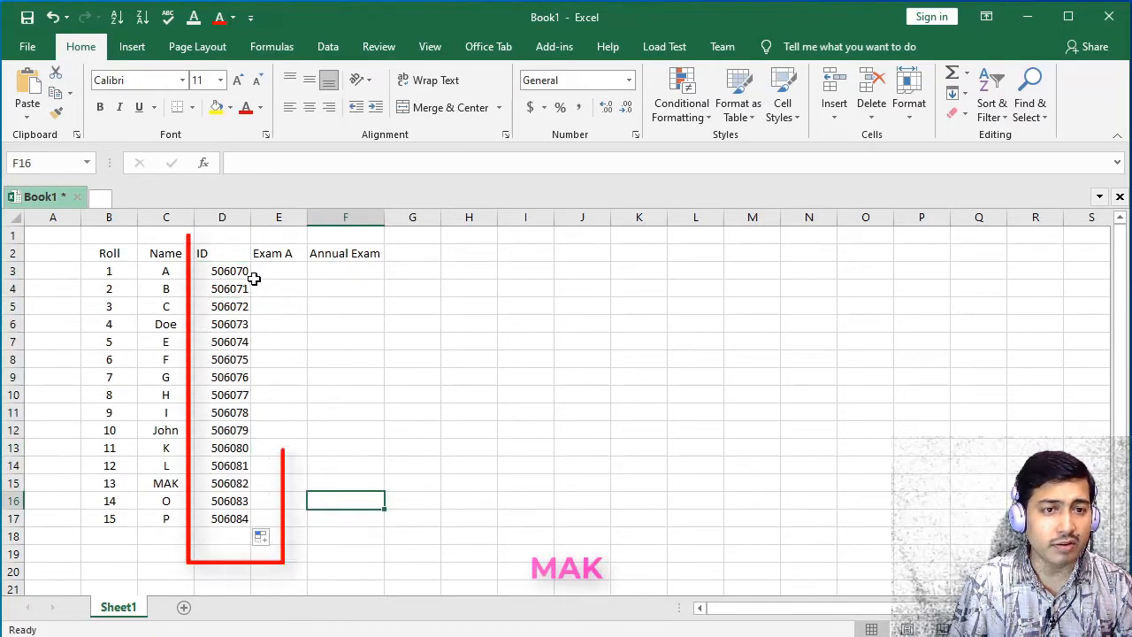
click(245, 269)
click(252, 519)
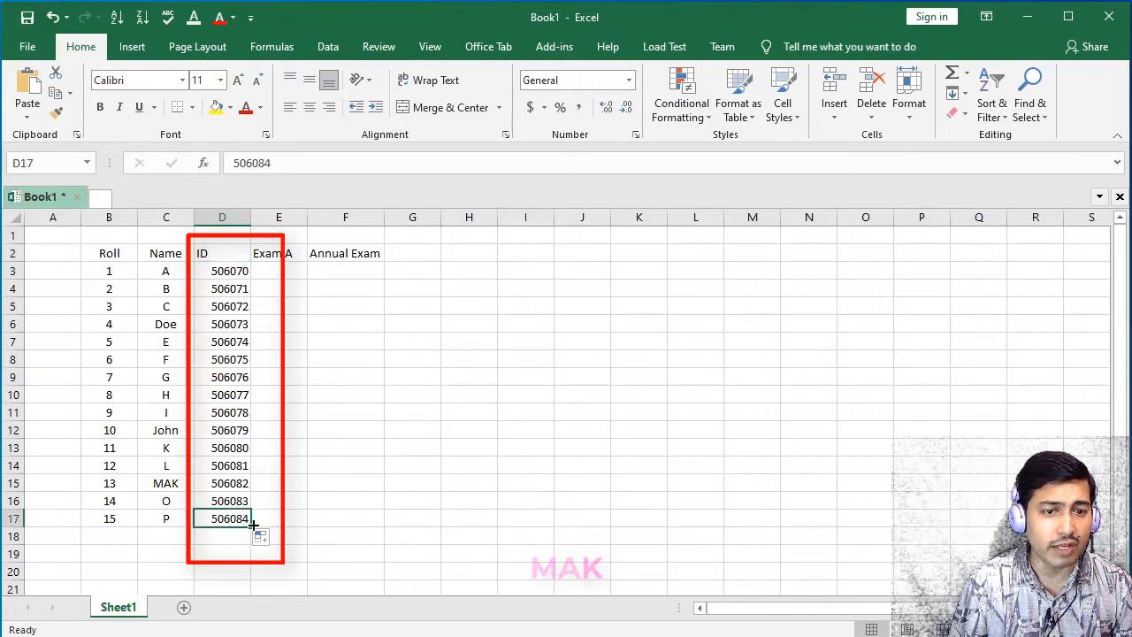
- Enter Exam A marks 89 and 87 in E3 and E4 and extend the series down to E17
click(279, 276)
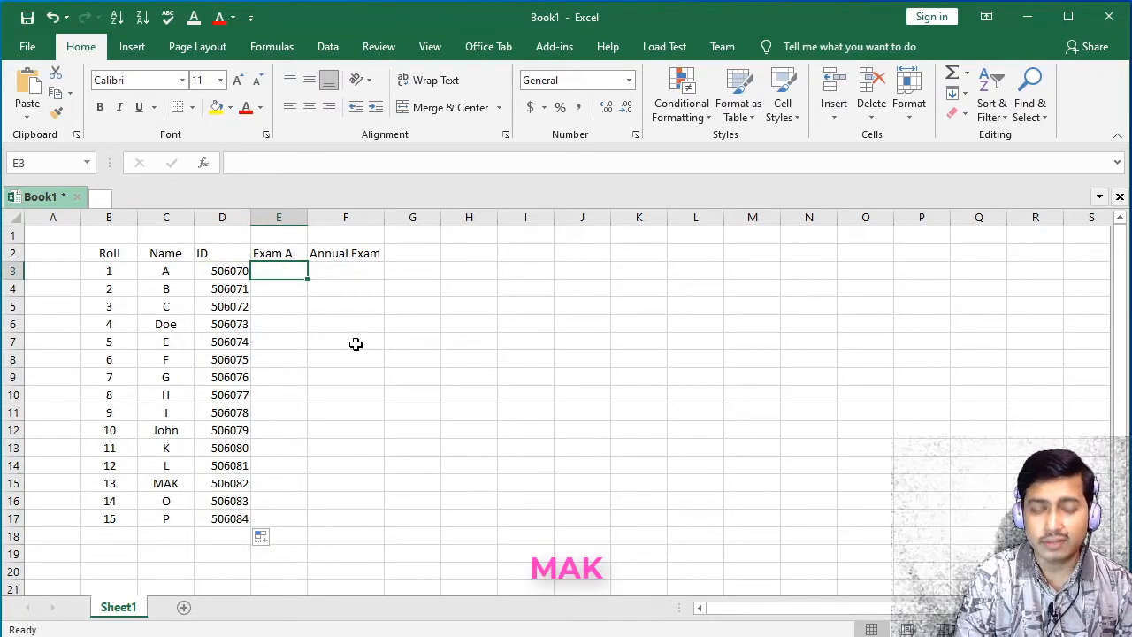
text(89)
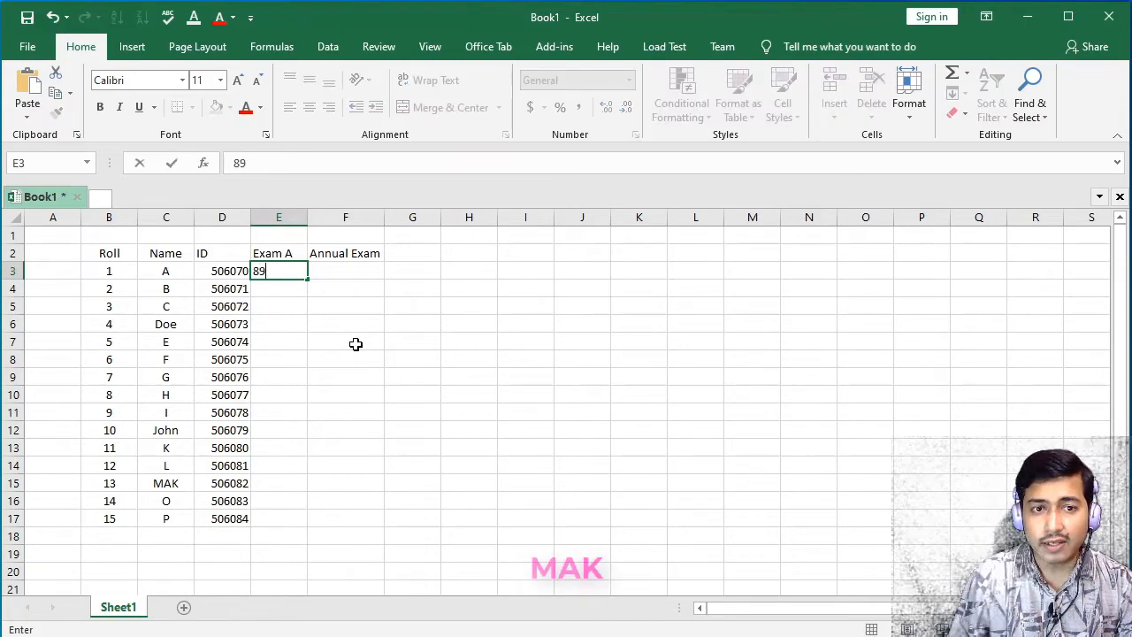
key(Return)
text(87)
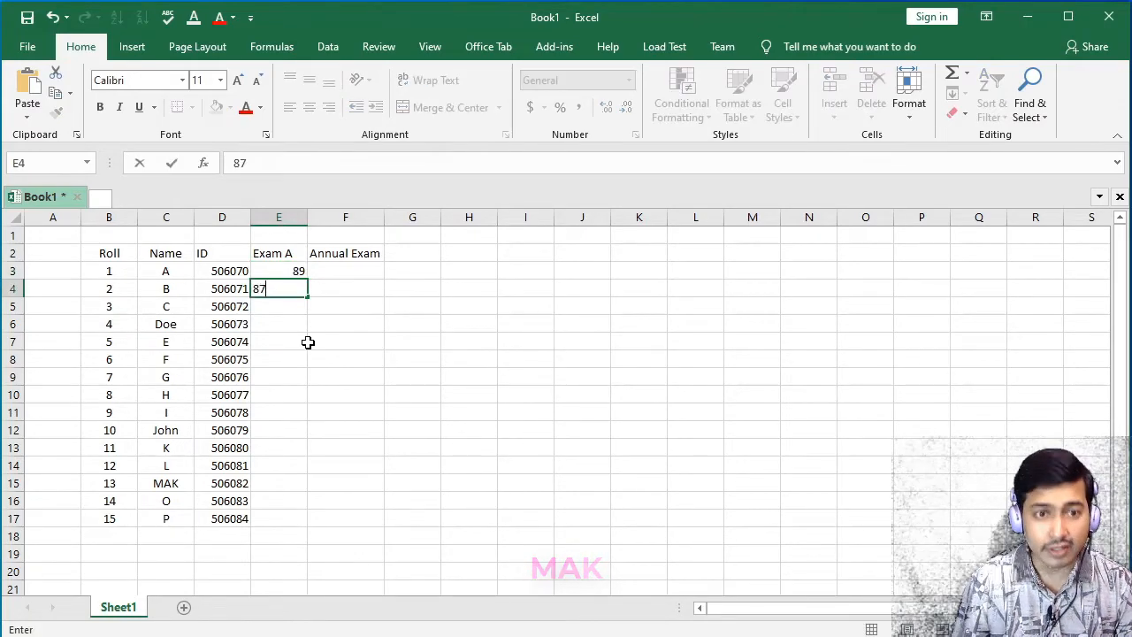
drag(279, 271, 279, 288)
drag(307, 298, 324, 535)
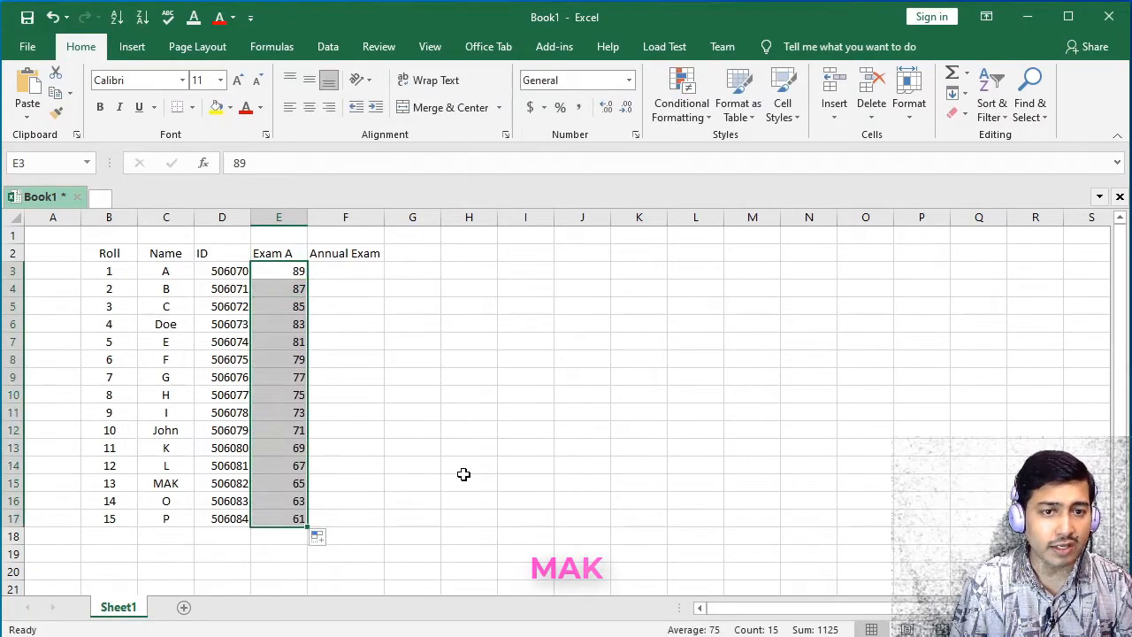
- Enter Annual Exam marks 95 and 94 in F3 and F4 and extend the series down to F17
click(354, 271)
text(9)
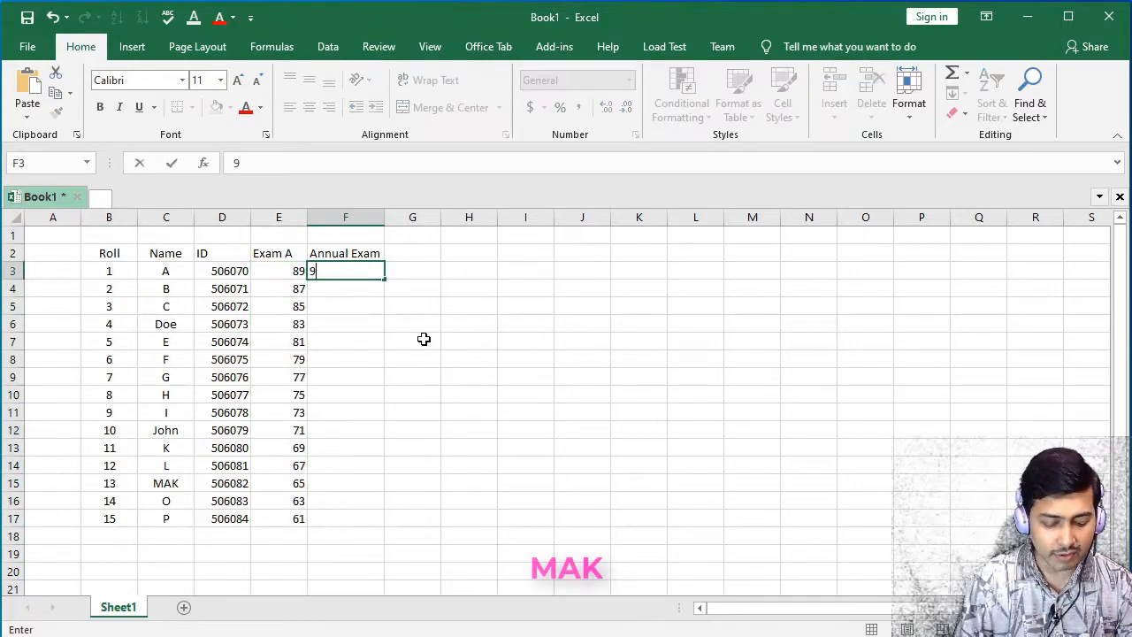
text(5)
key(Return)
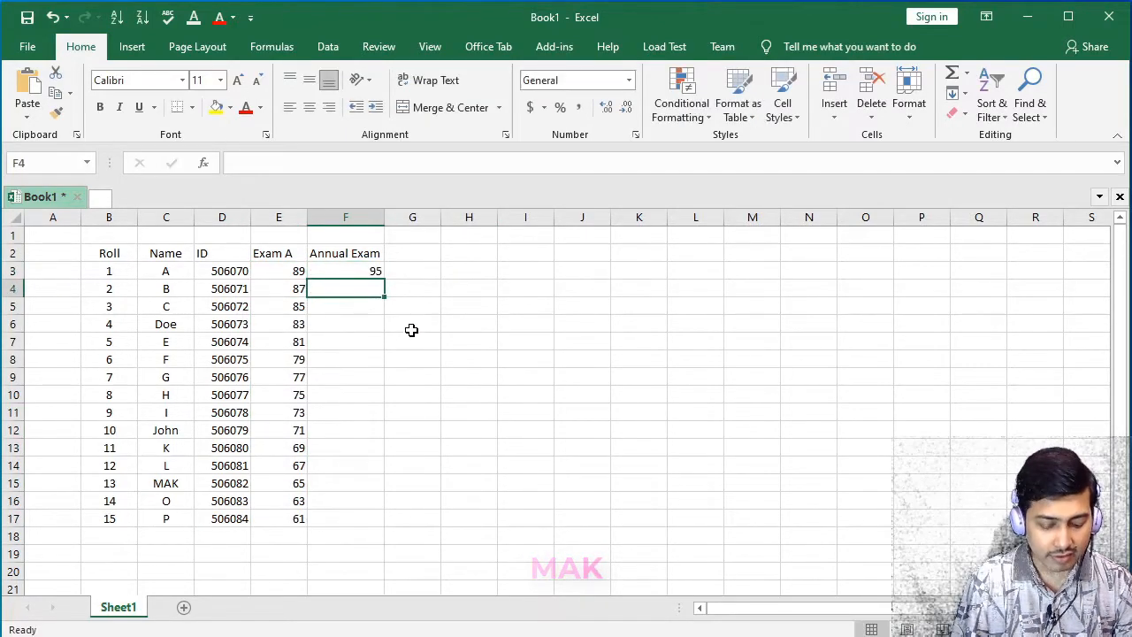
text(94)
drag(354, 270, 395, 528)
click(469, 377)
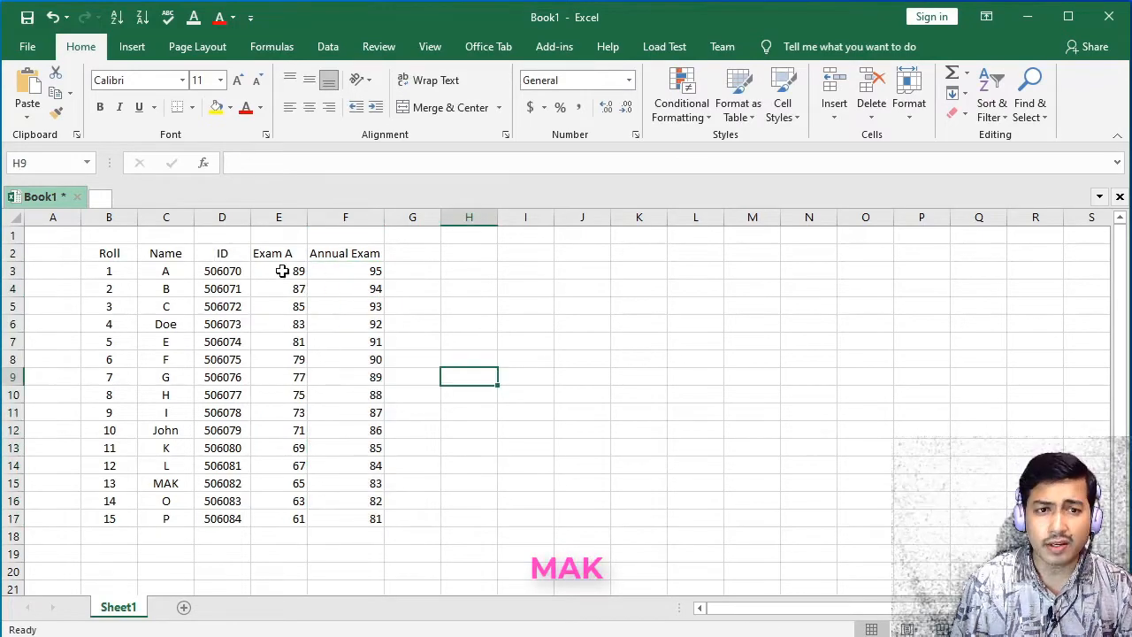
- Centre the contents of the Exam A and Annual Exam columns
click(291, 218)
shift+click(345, 218)
click(310, 107)
- Fill the table's header row B2:F2 with light green
click(108, 253)
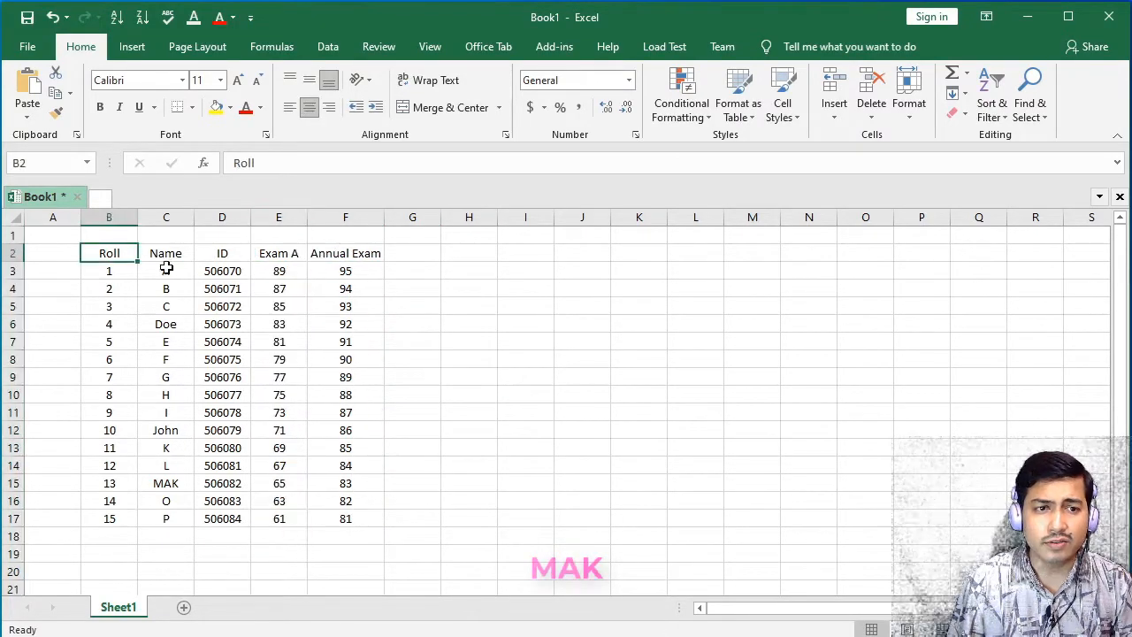
click(230, 107)
click(275, 245)
click(412, 306)
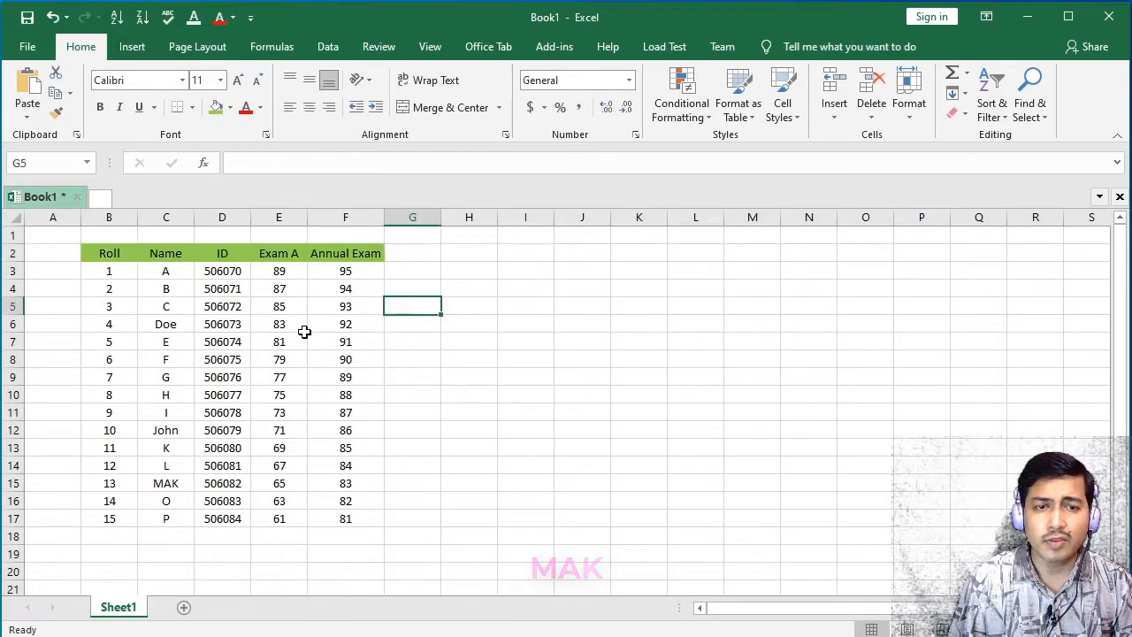
- Examine the marks table's header row, its Name column and the ID column D2:D17
drag(212, 255, 346, 251)
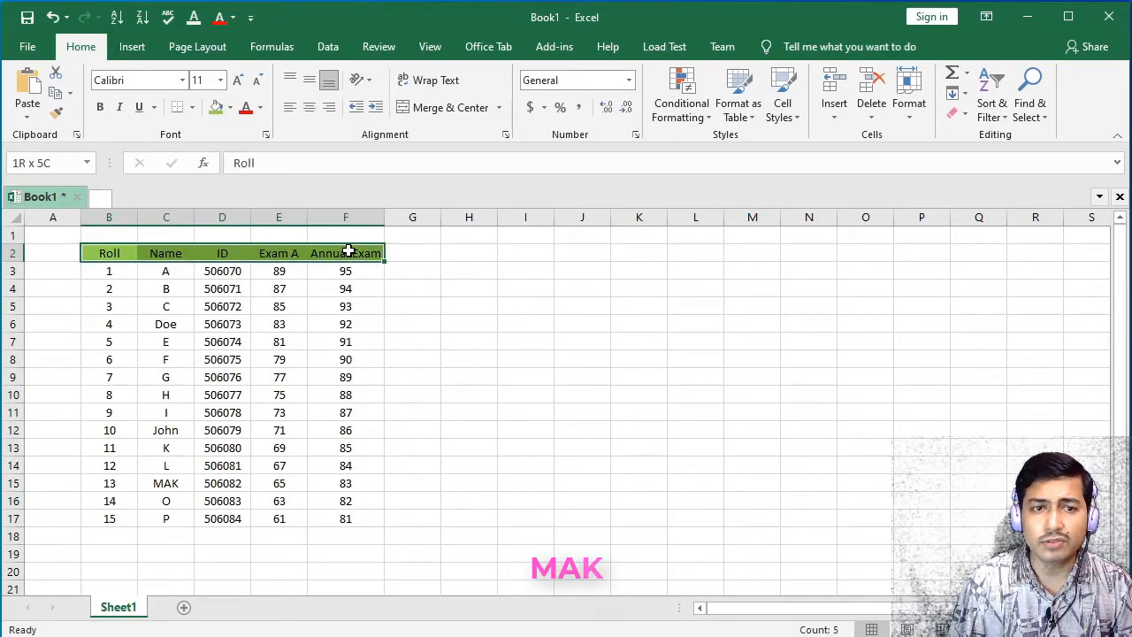
click(486, 329)
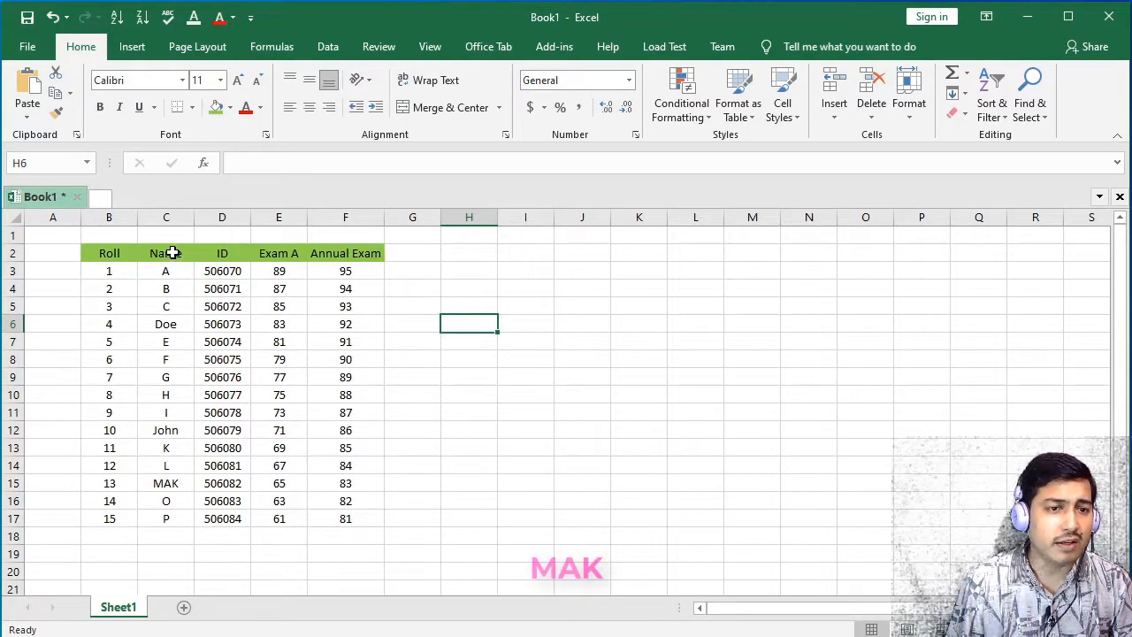
drag(173, 252, 174, 252)
drag(174, 251, 177, 355)
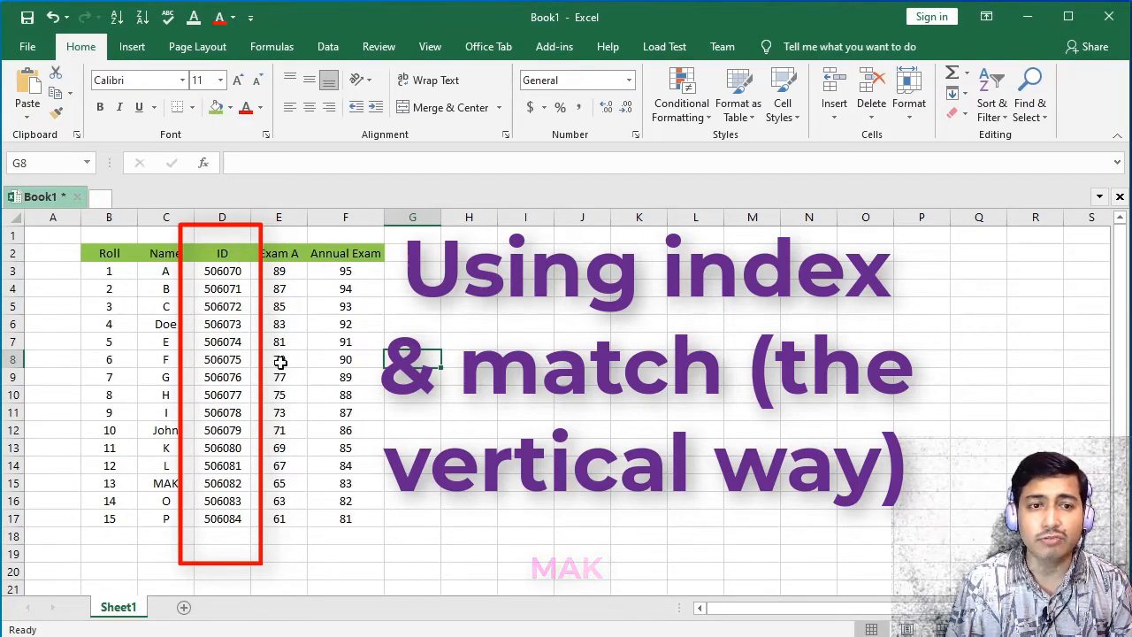
drag(235, 255, 227, 522)
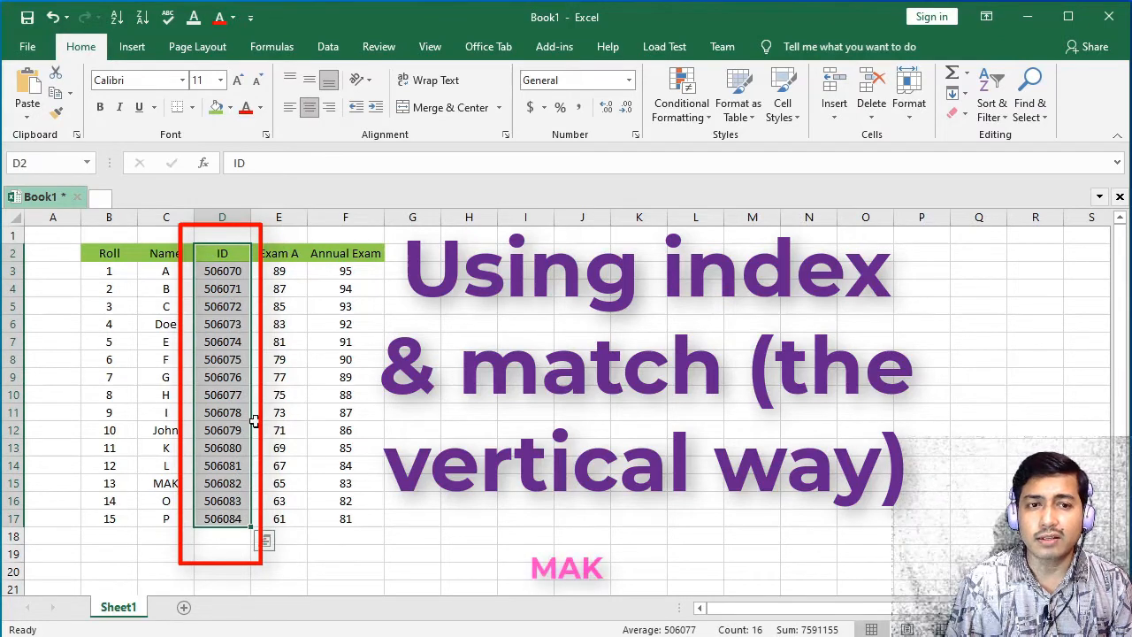
click(403, 346)
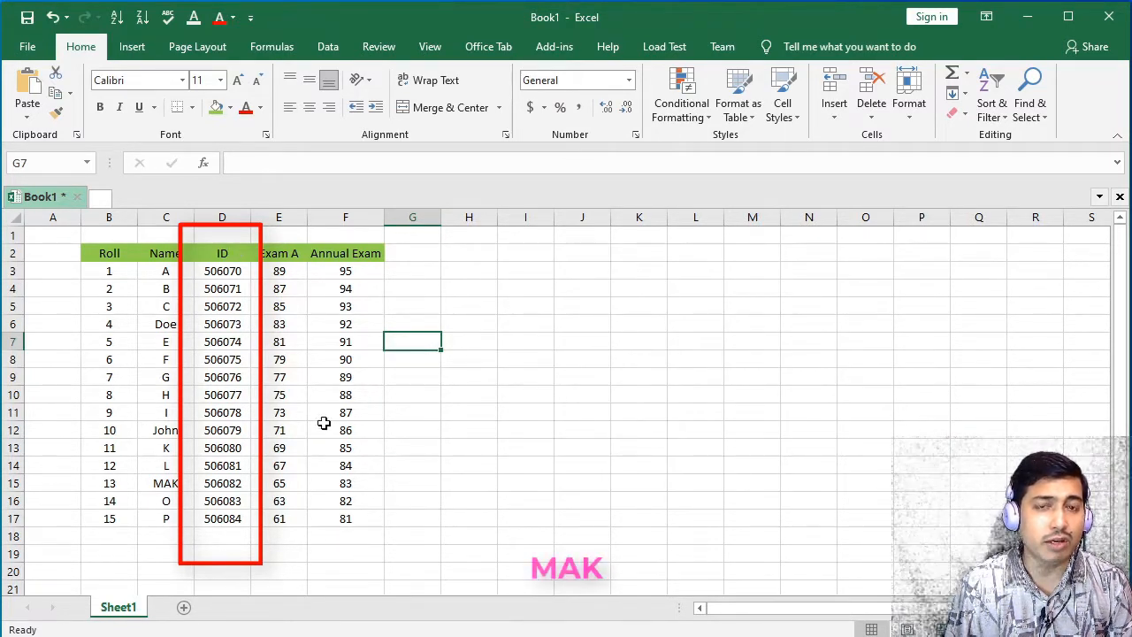
drag(228, 253, 227, 525)
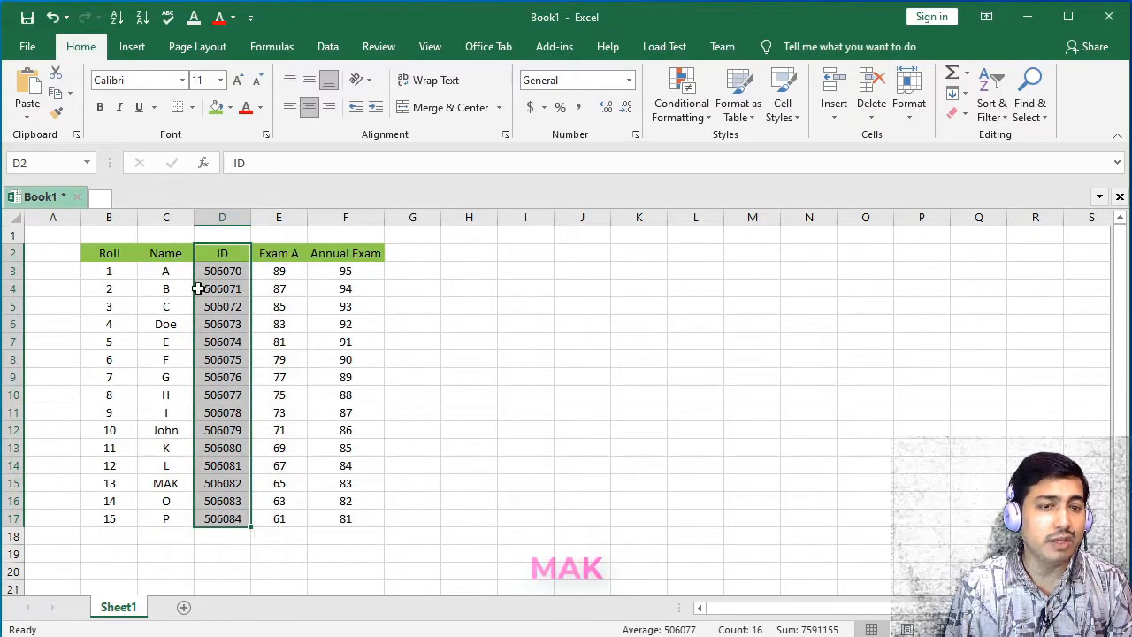
click(425, 342)
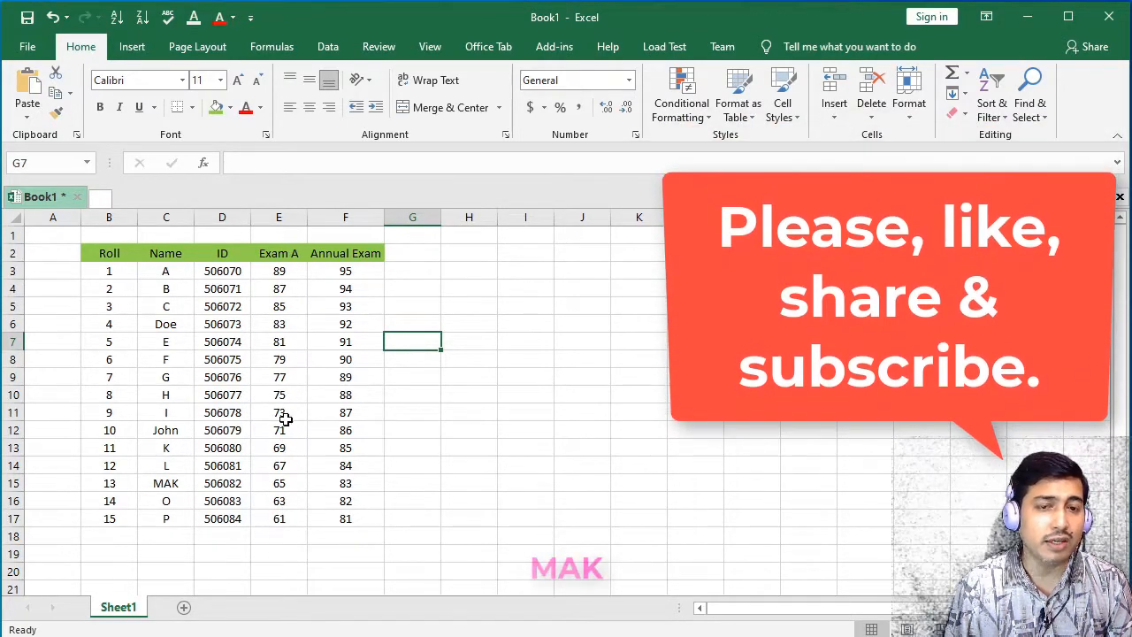
- Enter the heading Index & Match in H3, beside the marks table
click(456, 274)
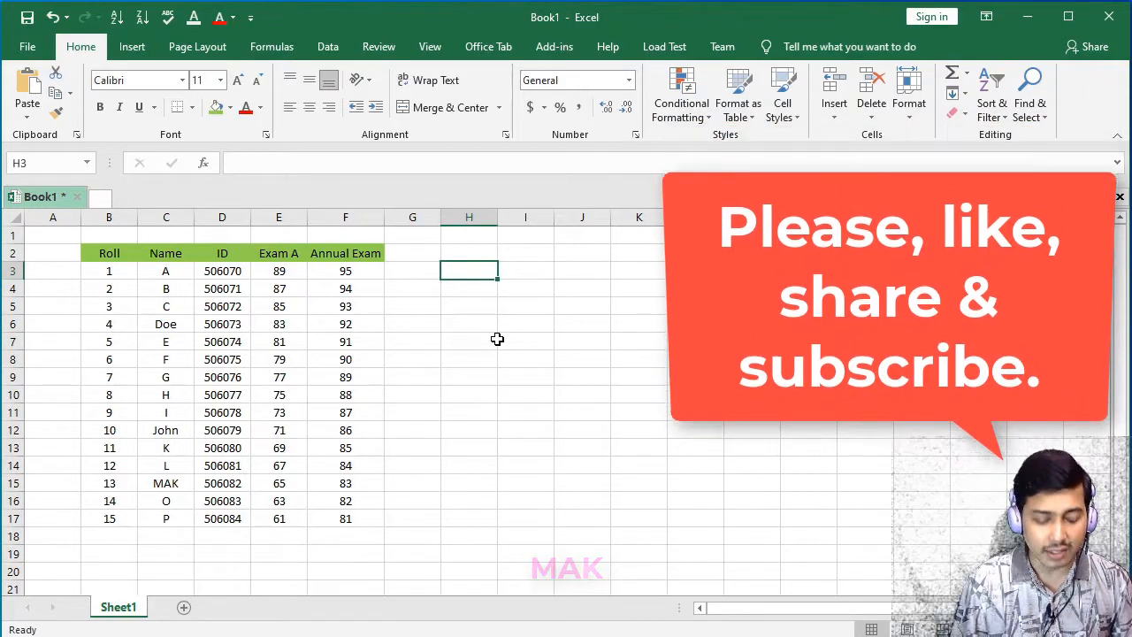
text(I)
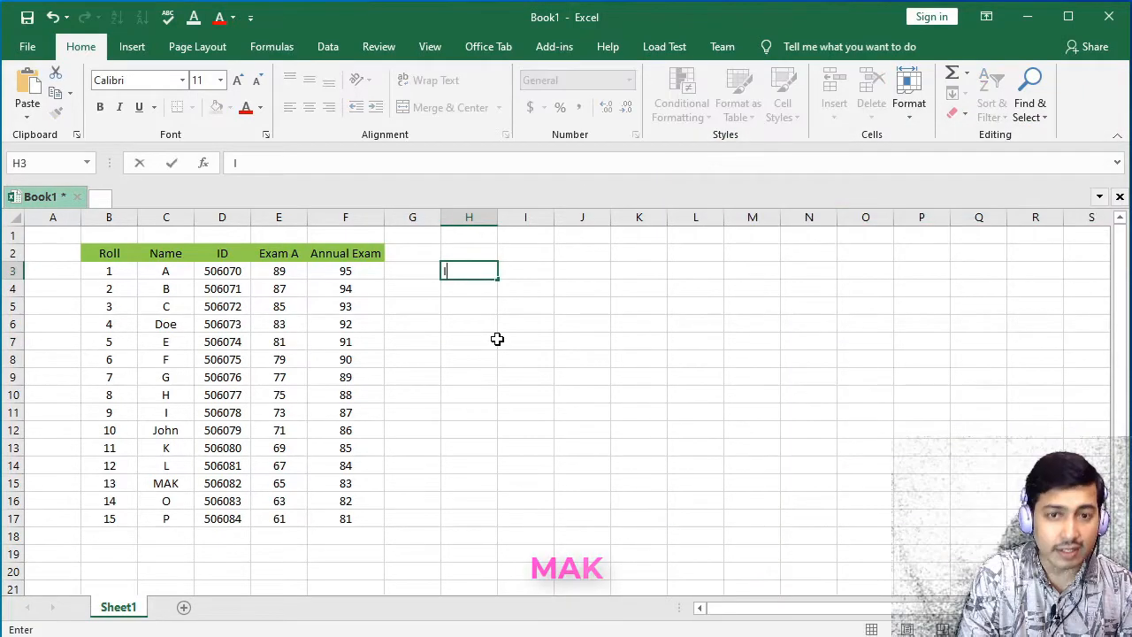
text(ndex & Matc)
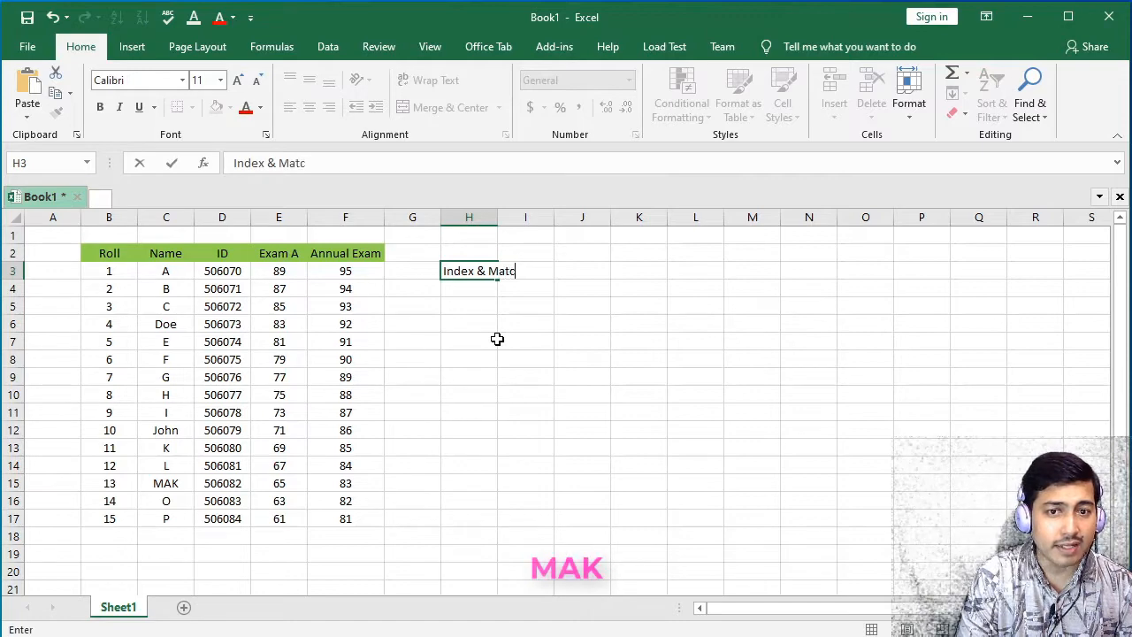
text(h)
click(497, 339)
- Merge and centre the Index & Match heading across H3:I3 and fill it orange
drag(481, 271, 539, 271)
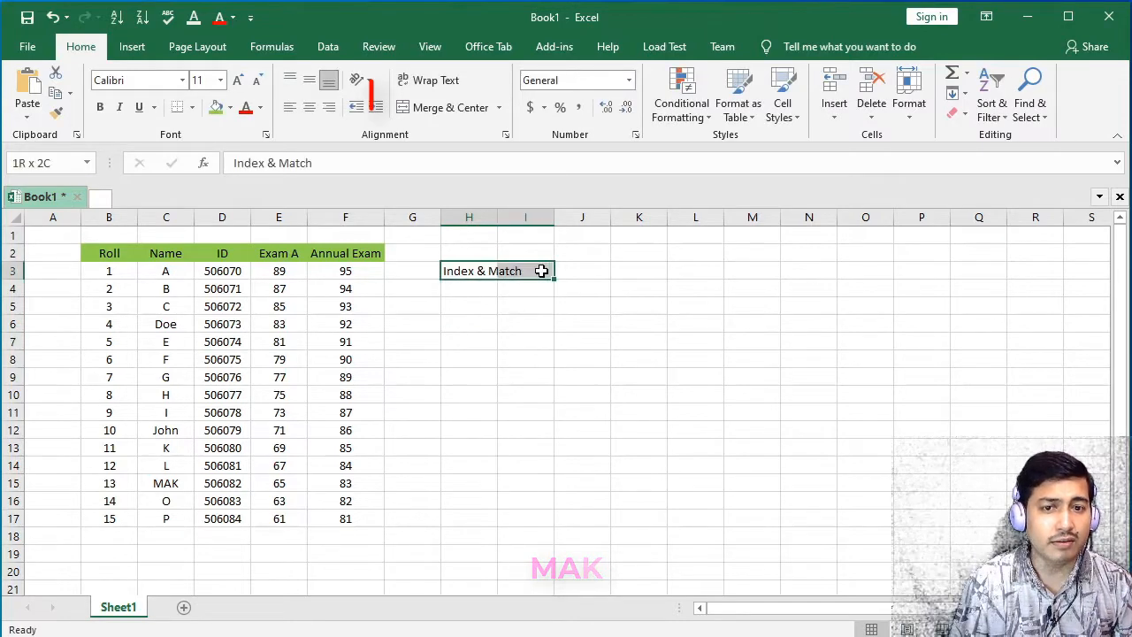
click(450, 107)
click(557, 359)
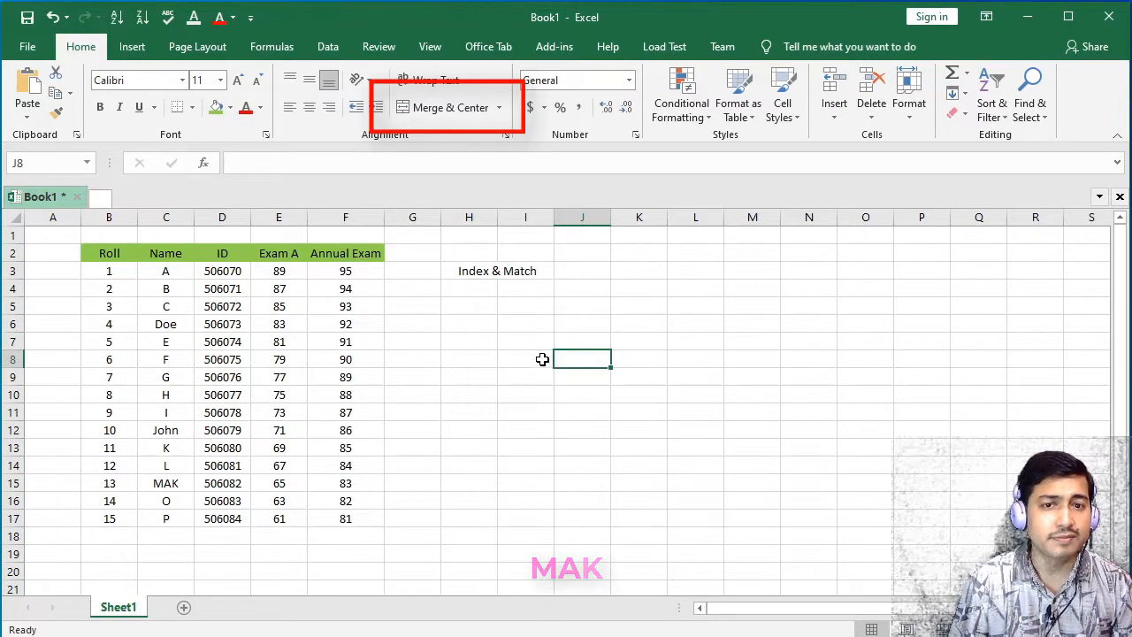
click(499, 273)
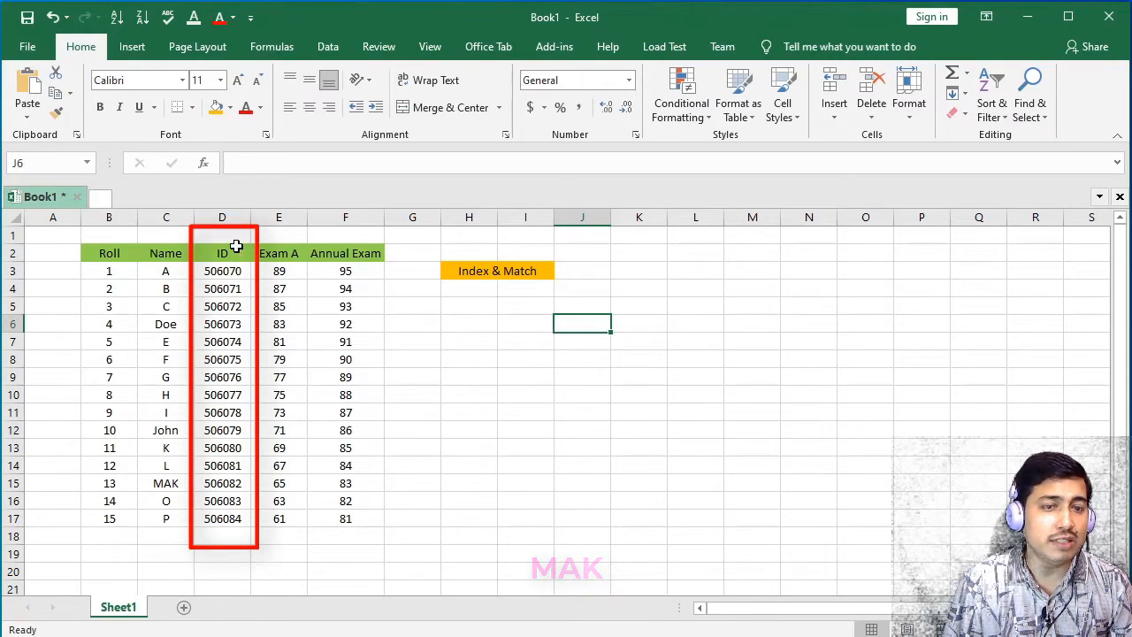
drag(236, 248, 238, 523)
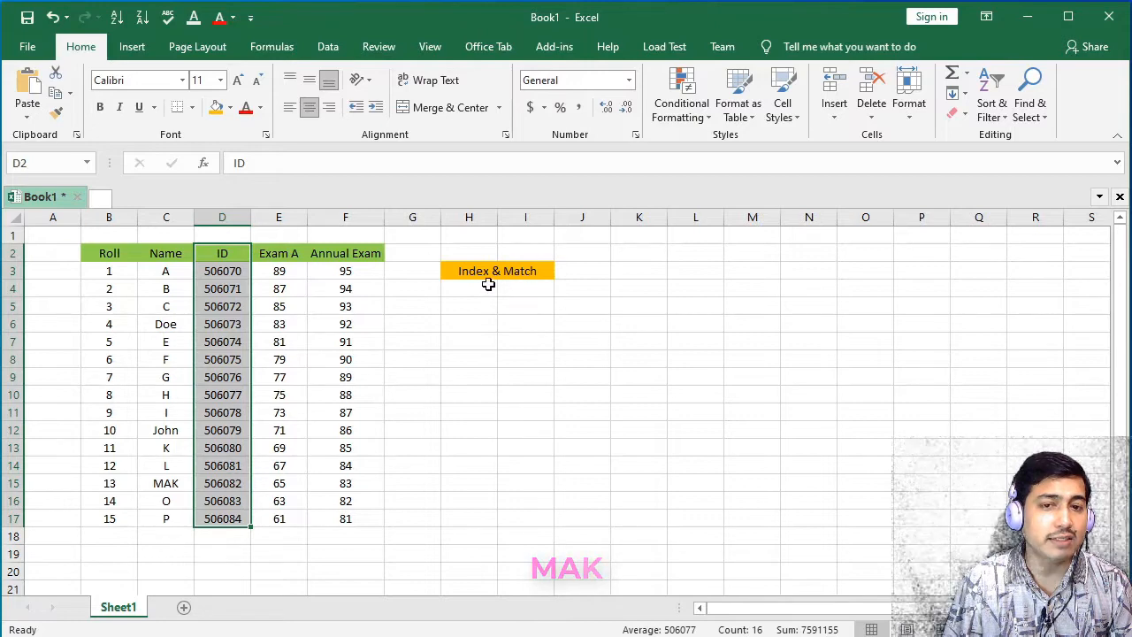
click(535, 294)
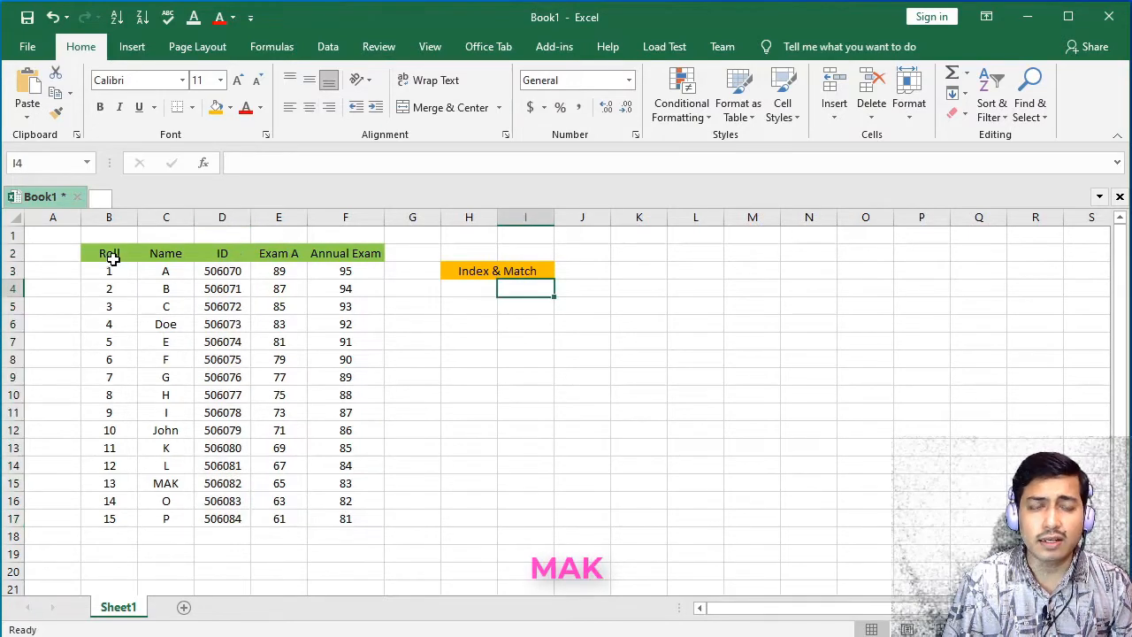
drag(109, 254, 347, 255)
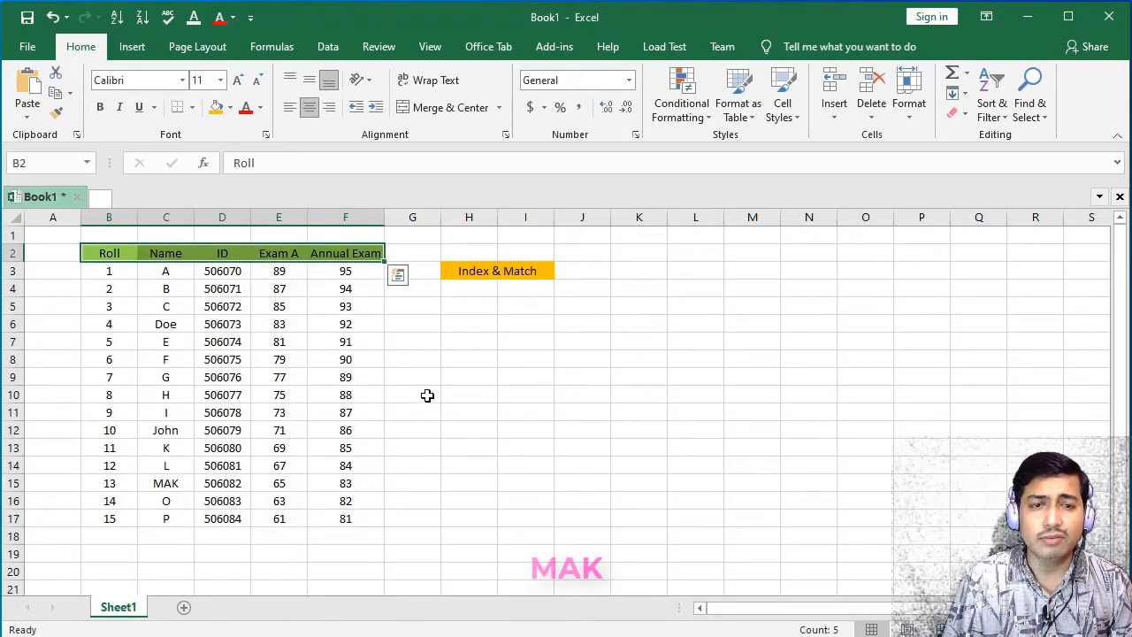
click(482, 325)
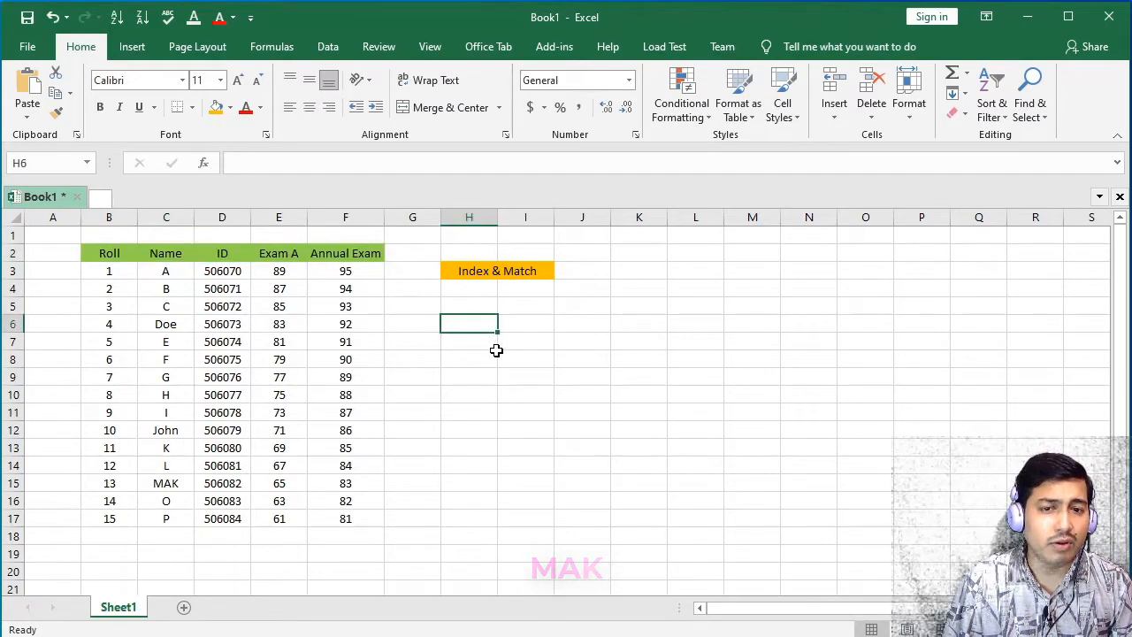
- Enter the plain label ID in H4 under the Index & Match heading
click(479, 290)
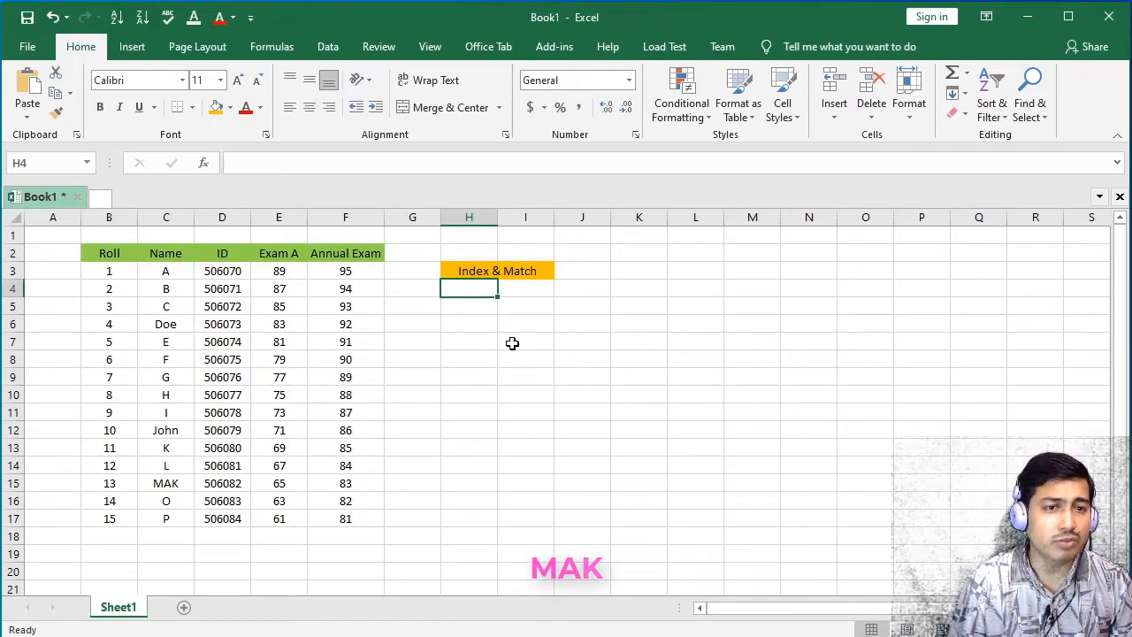
text(ID)
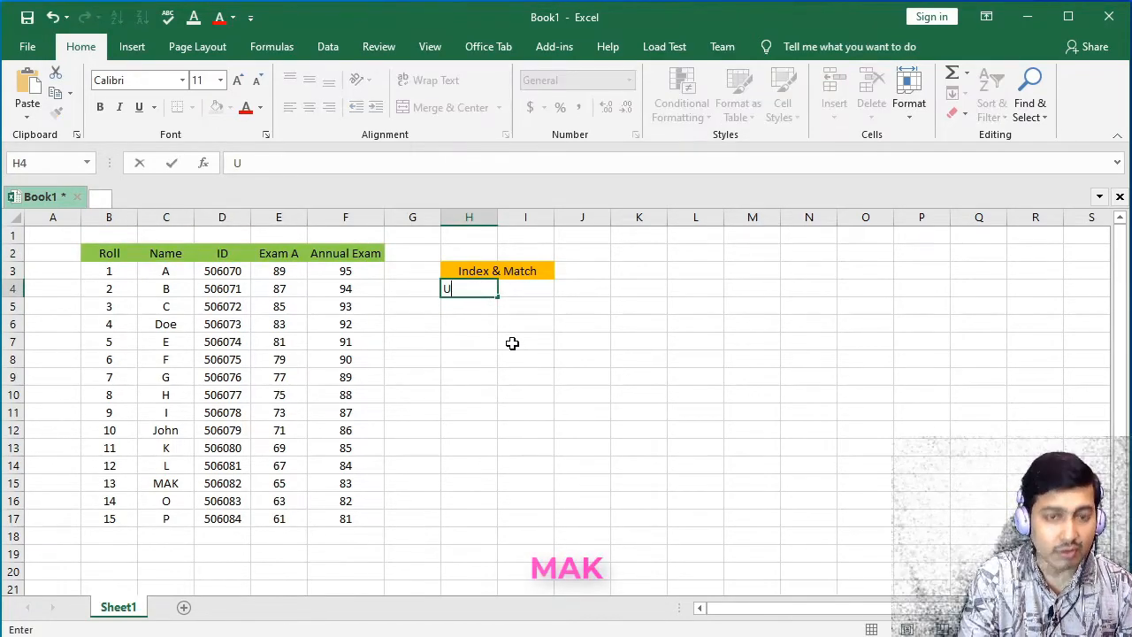
key(Return)
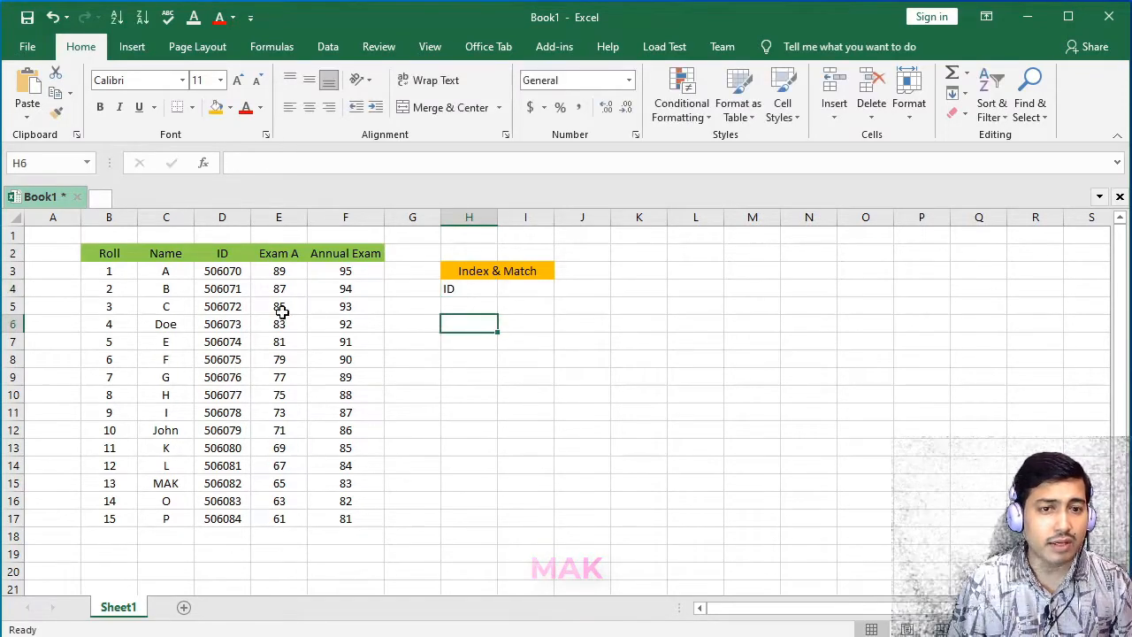
- Copy the ID header from D2 with its formatting into H4
click(246, 262)
key(ctrl+c)
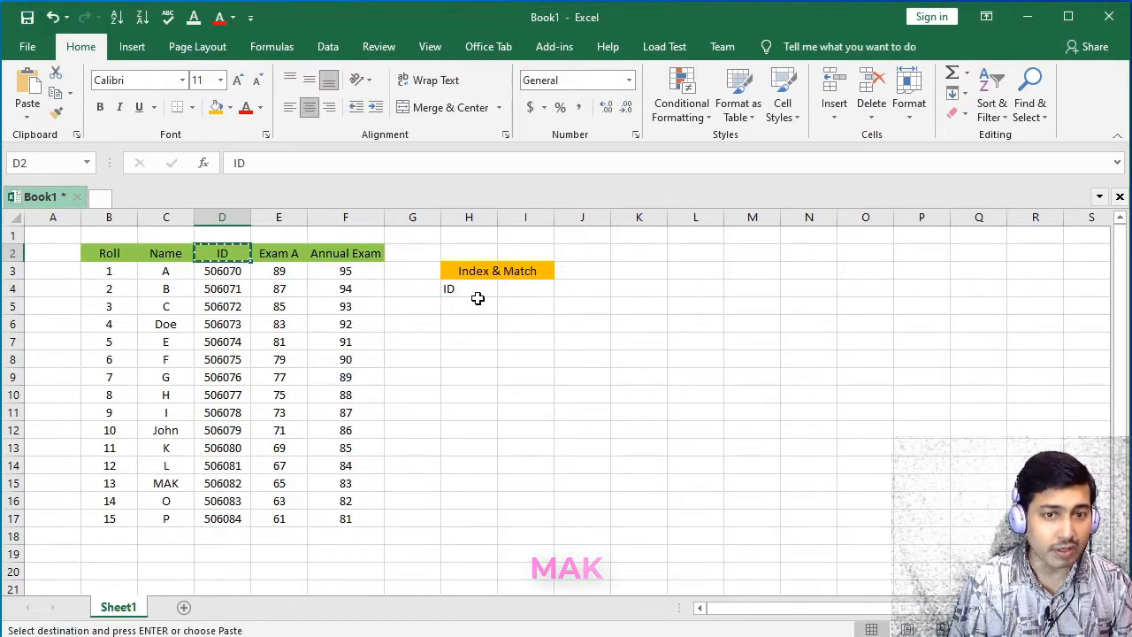
click(475, 292)
key(ctrl+v)
click(506, 363)
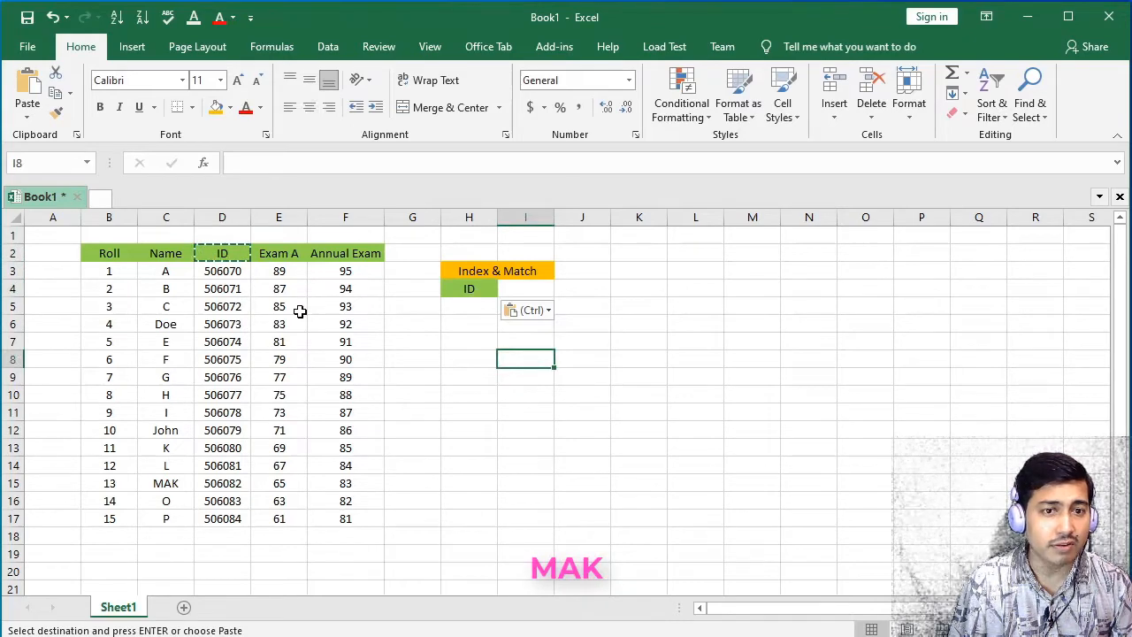
- Copy the Roll header from B2 into H5 and the Name header from C2 into H6
click(116, 253)
key(ctrl+c)
click(477, 307)
key(ctrl+v)
click(177, 254)
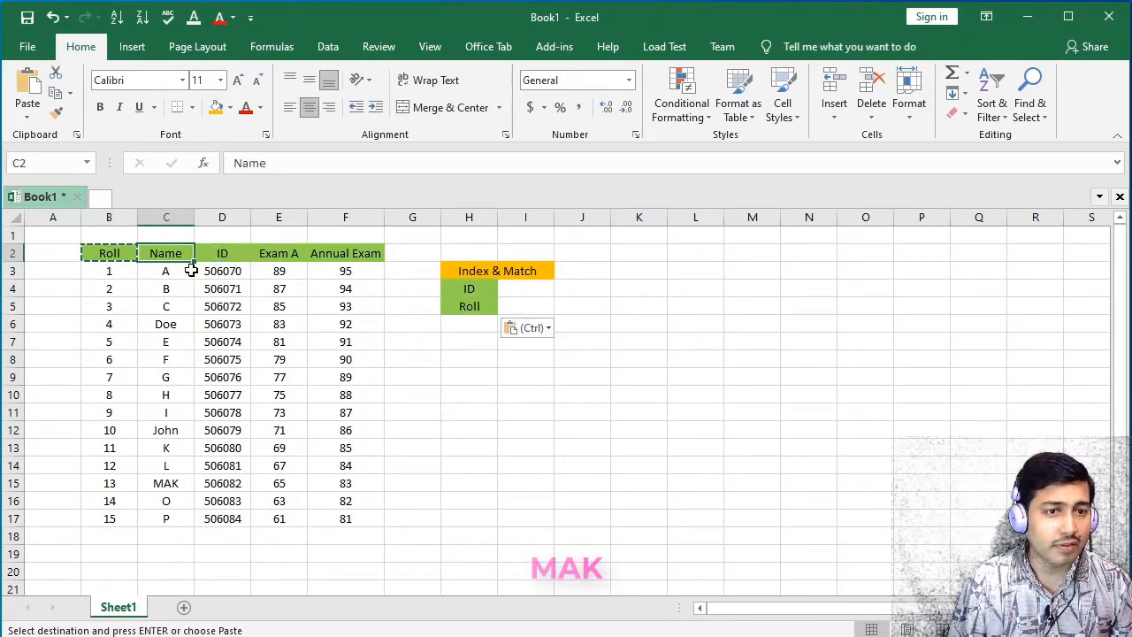
key(ctrl+c)
click(484, 324)
key(ctrl+v)
- Copy the Exam A header from E2 into H7 and the Annual Exam header from F2 into H8
click(284, 255)
key(ctrl+c)
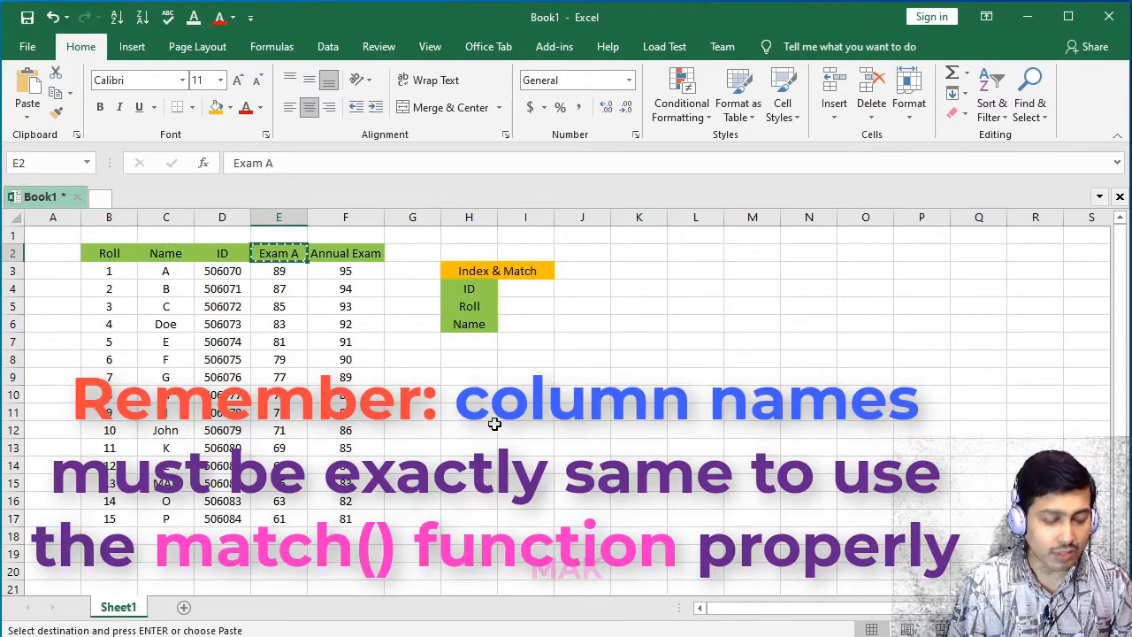
click(481, 343)
key(ctrl+v)
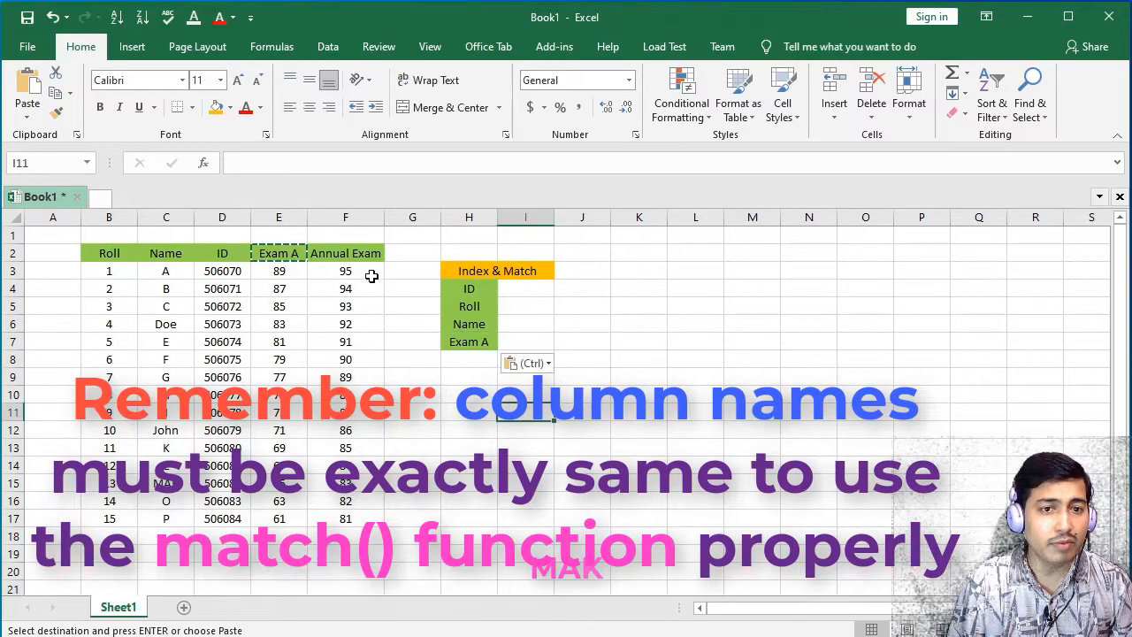
click(360, 257)
key(ctrl+c)
click(478, 359)
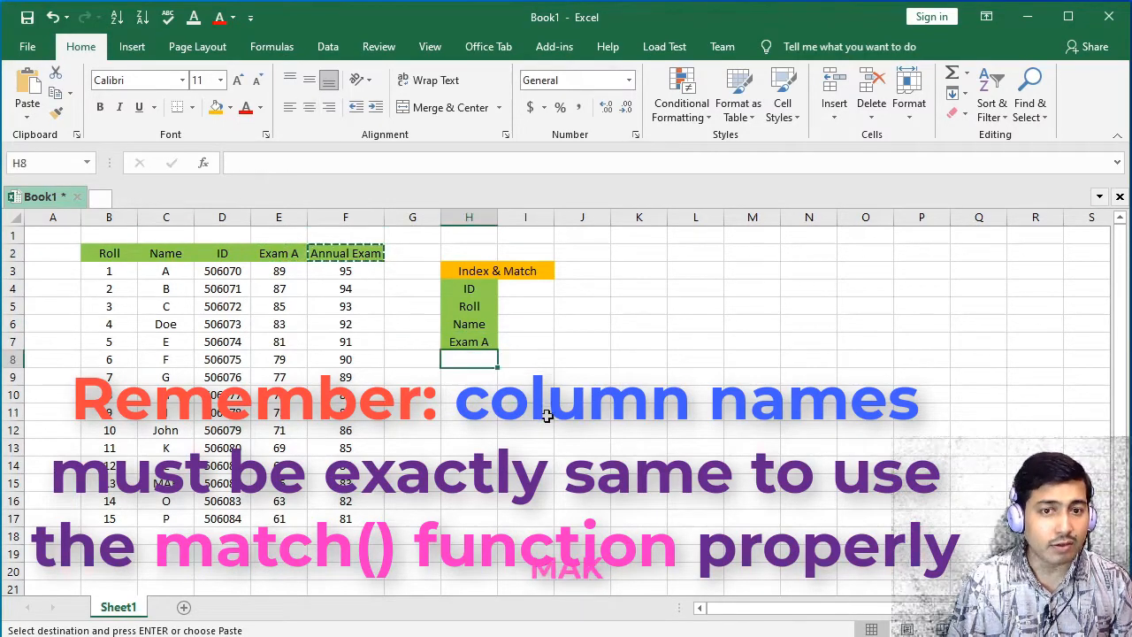
key(ctrl+v)
- Widen column H to fit the Annual Exam label and end the copy mode
click(531, 412)
drag(498, 226, 518, 227)
click(485, 408)
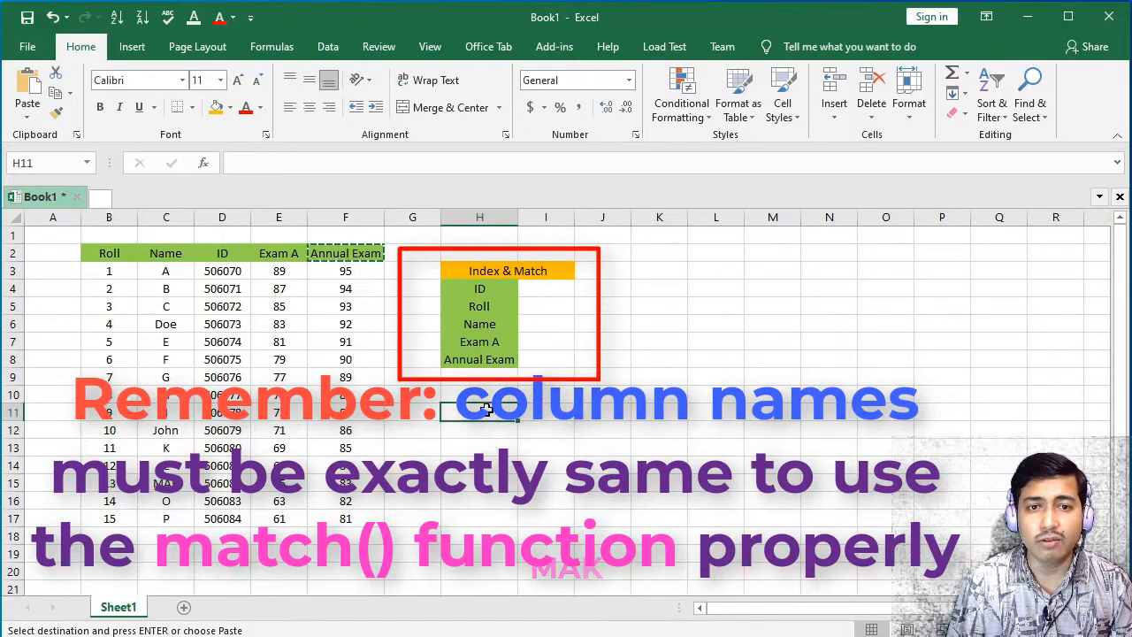
key(Escape)
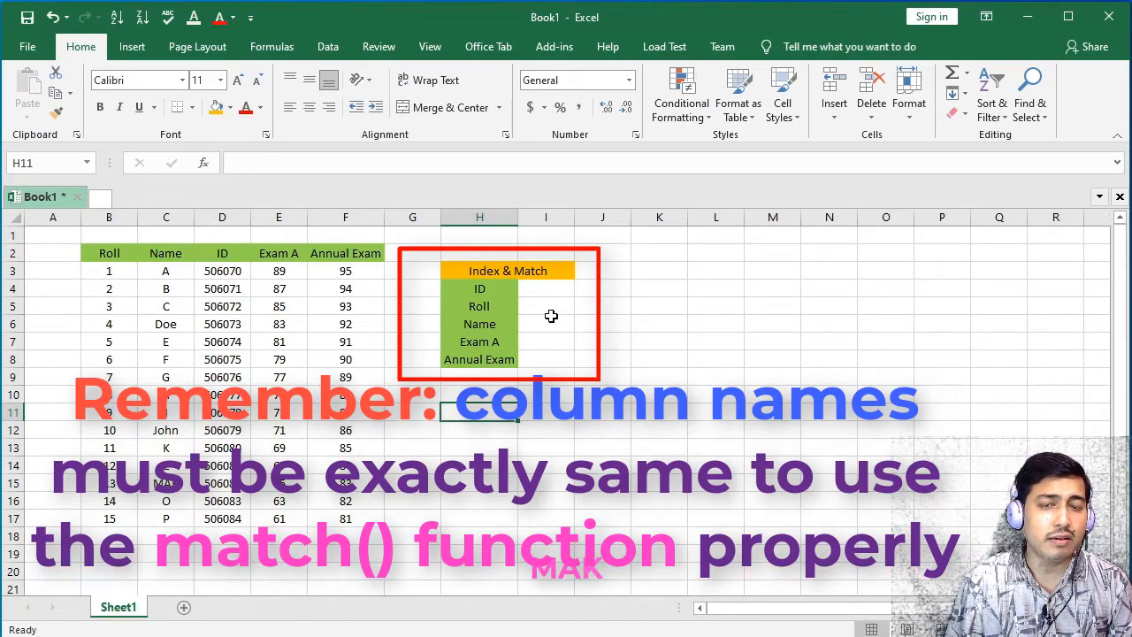
click(488, 359)
click(345, 255)
drag(122, 254, 363, 254)
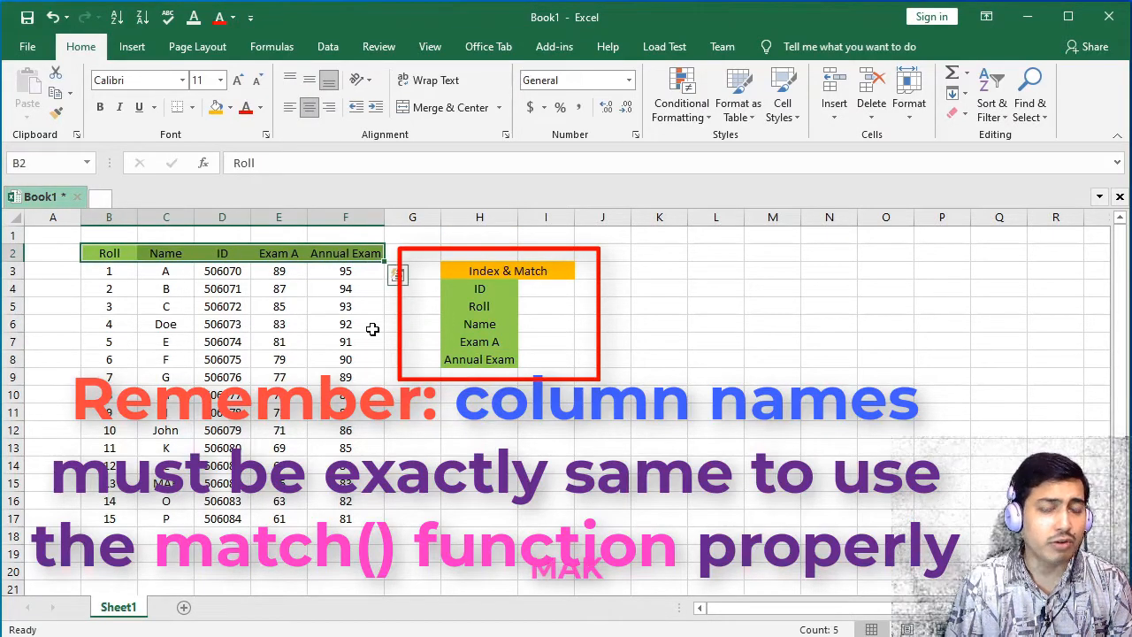
click(235, 275)
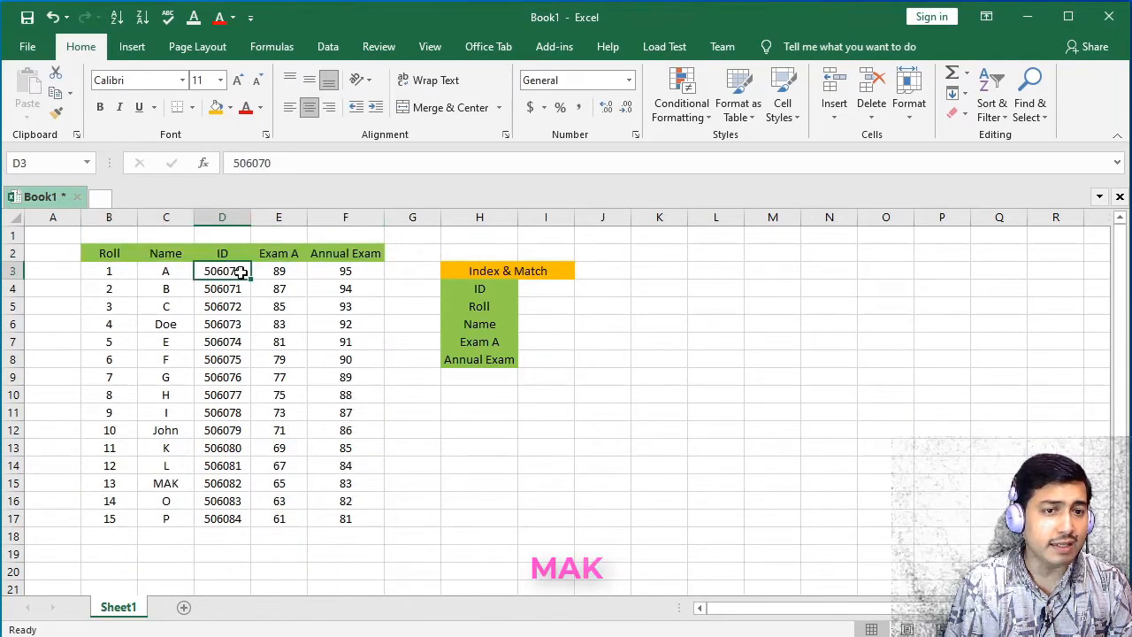
- Fill the ID column D2:D17, including its header, with standard yellow
drag(235, 254, 244, 523)
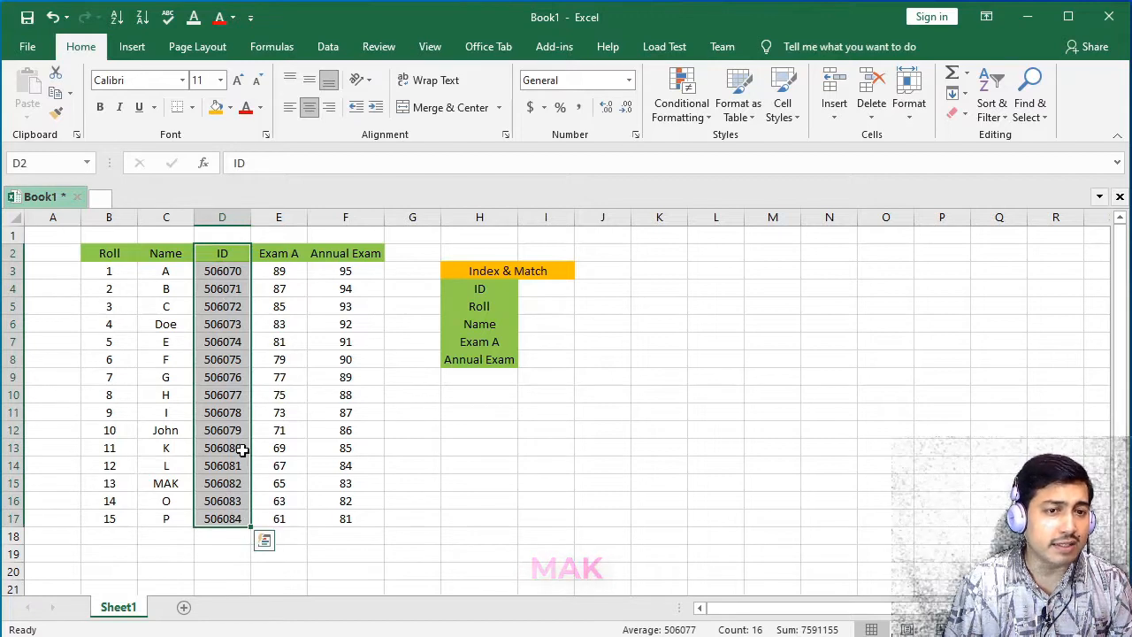
click(229, 107)
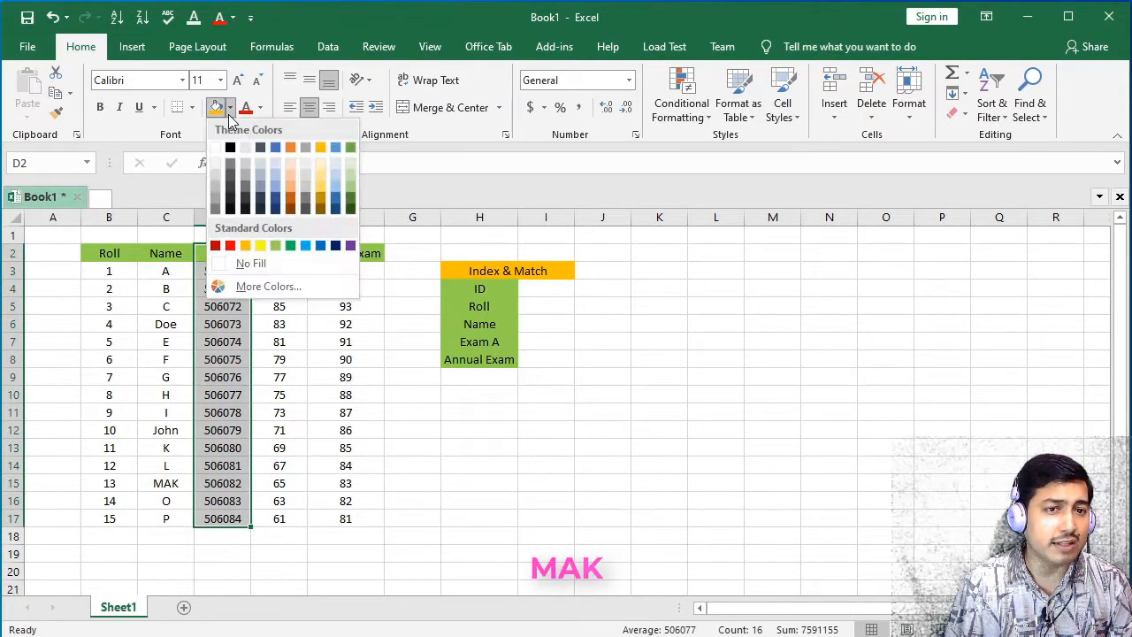
click(260, 250)
click(430, 447)
- Copy the yellow ID header from D2 onto the ID label in H4 and end the copy mode
click(238, 255)
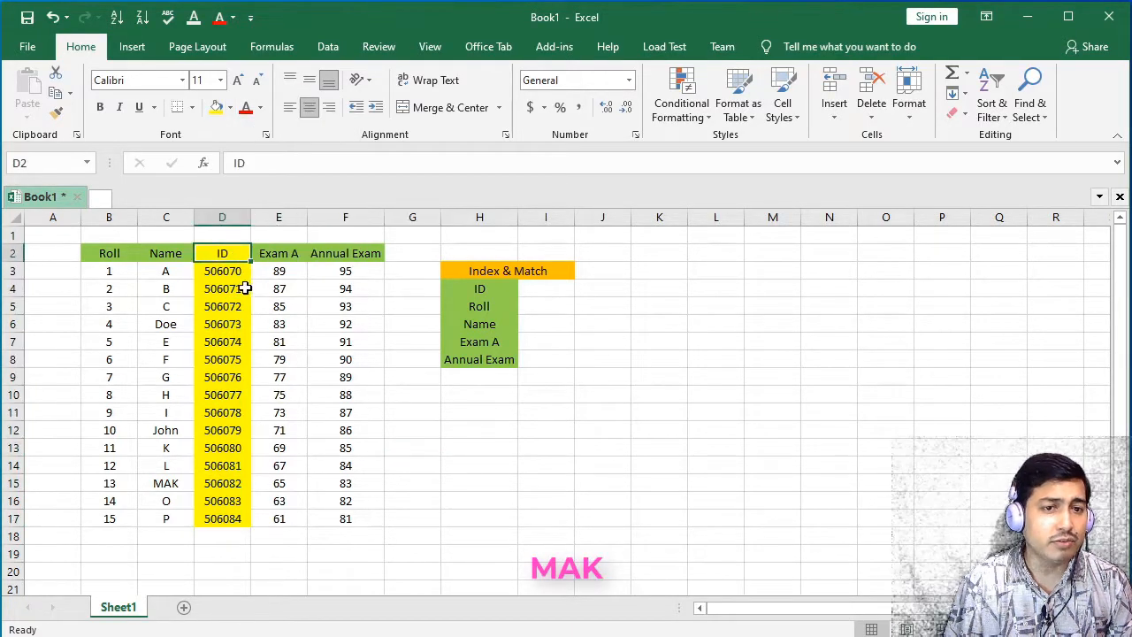
key(ctrl+c)
click(479, 289)
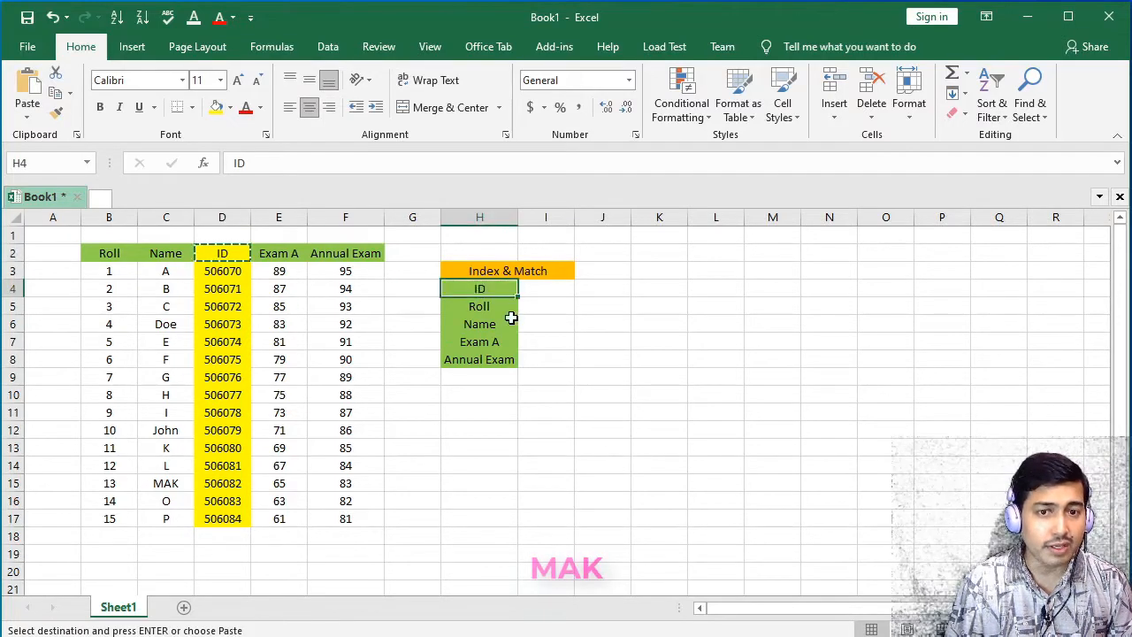
key(ctrl+v)
click(591, 392)
drag(553, 395, 540, 414)
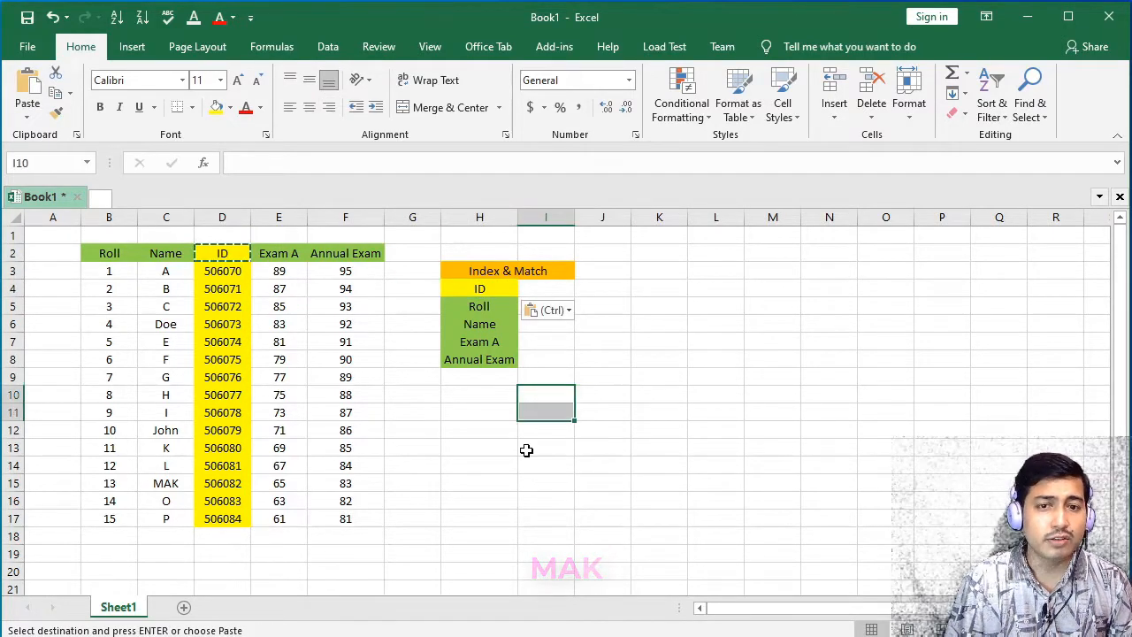
click(619, 357)
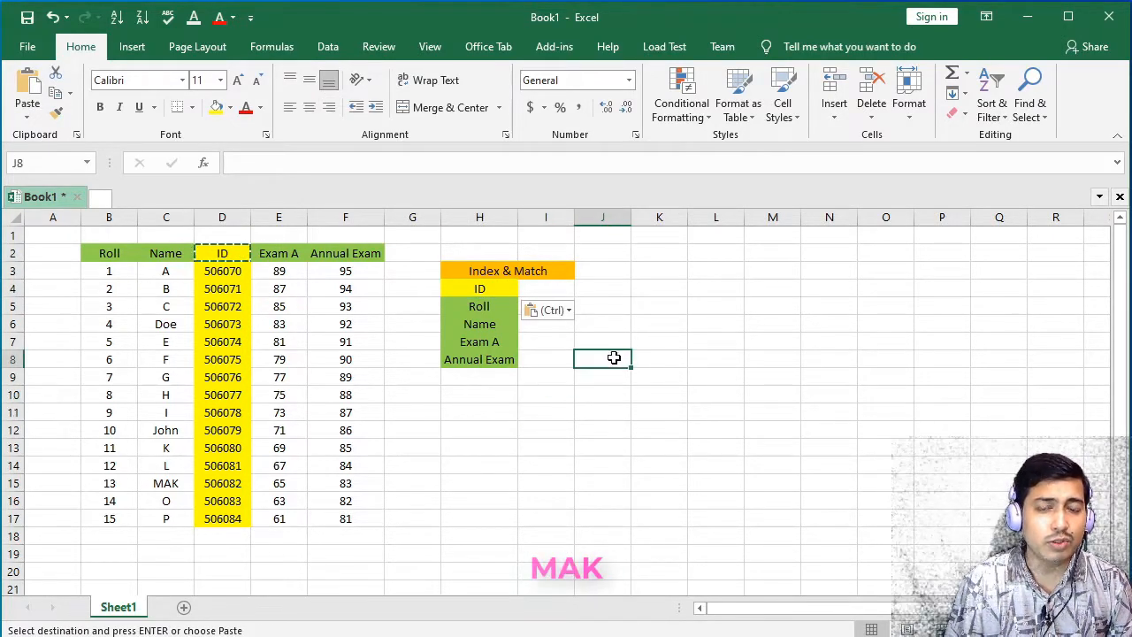
click(559, 287)
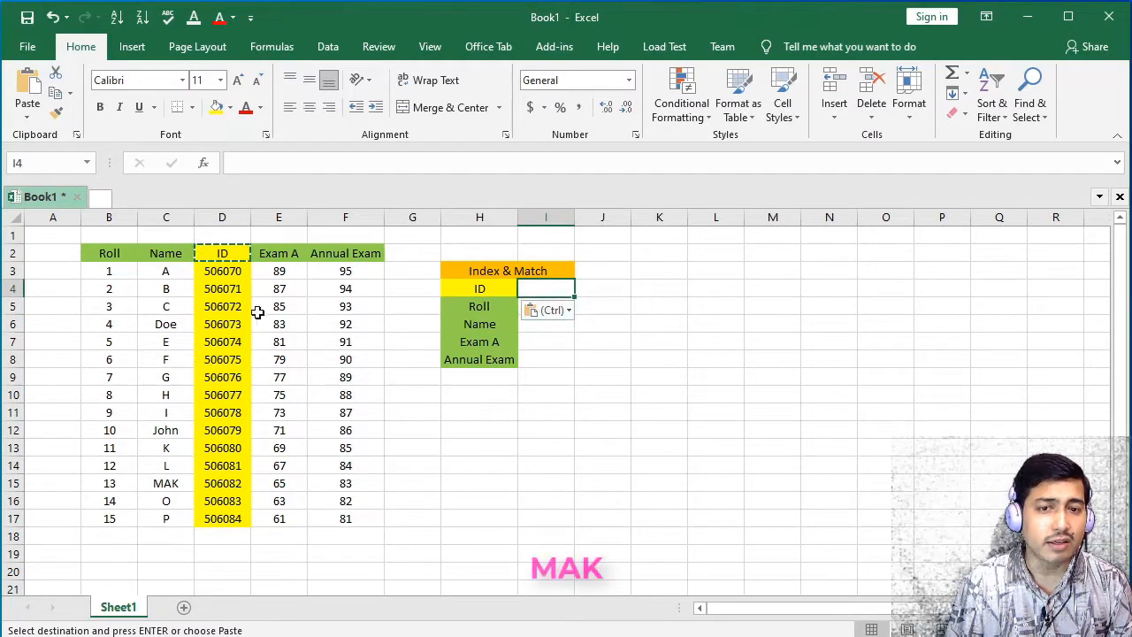
click(230, 326)
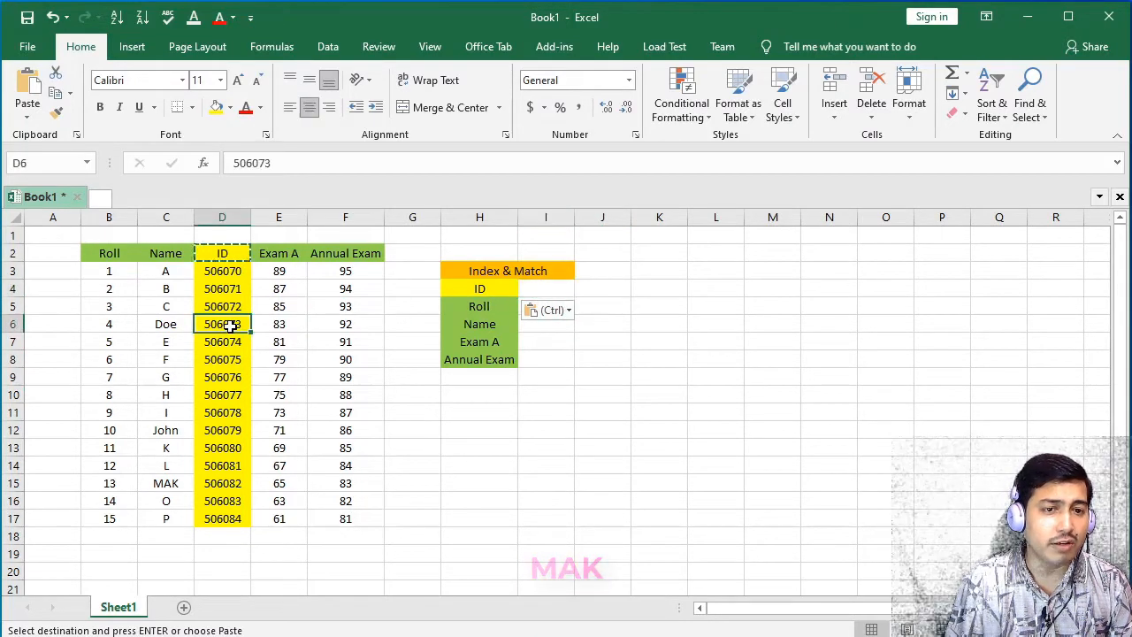
key(Escape)
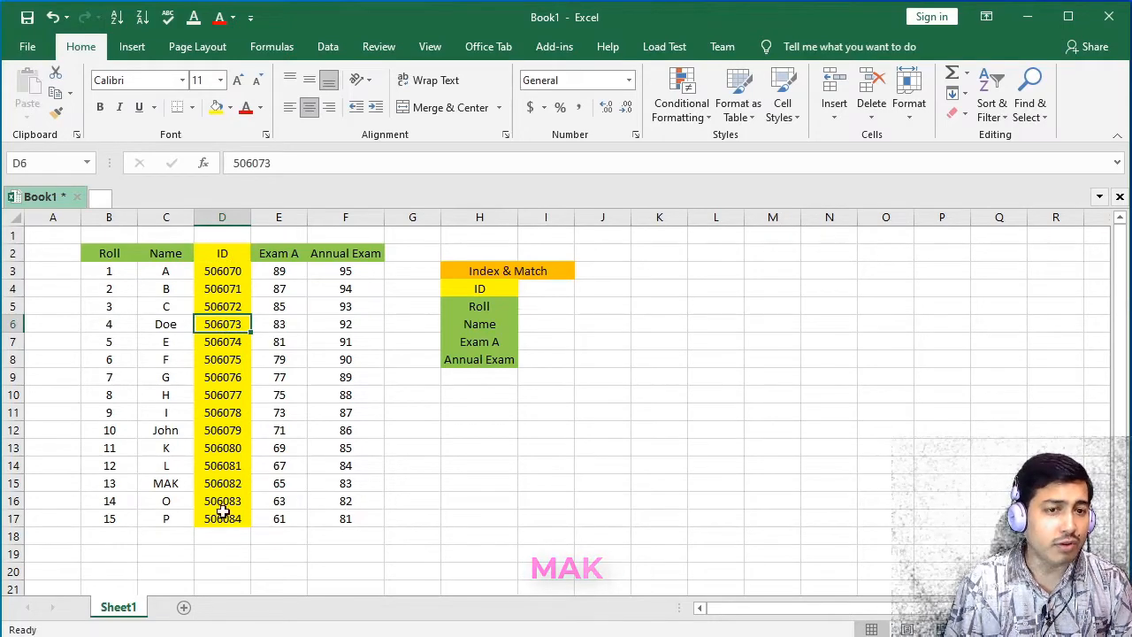
- Review the blank ID input cell I4 and result cells I5:I8 against the Roll and ID columns of the marks table
click(553, 292)
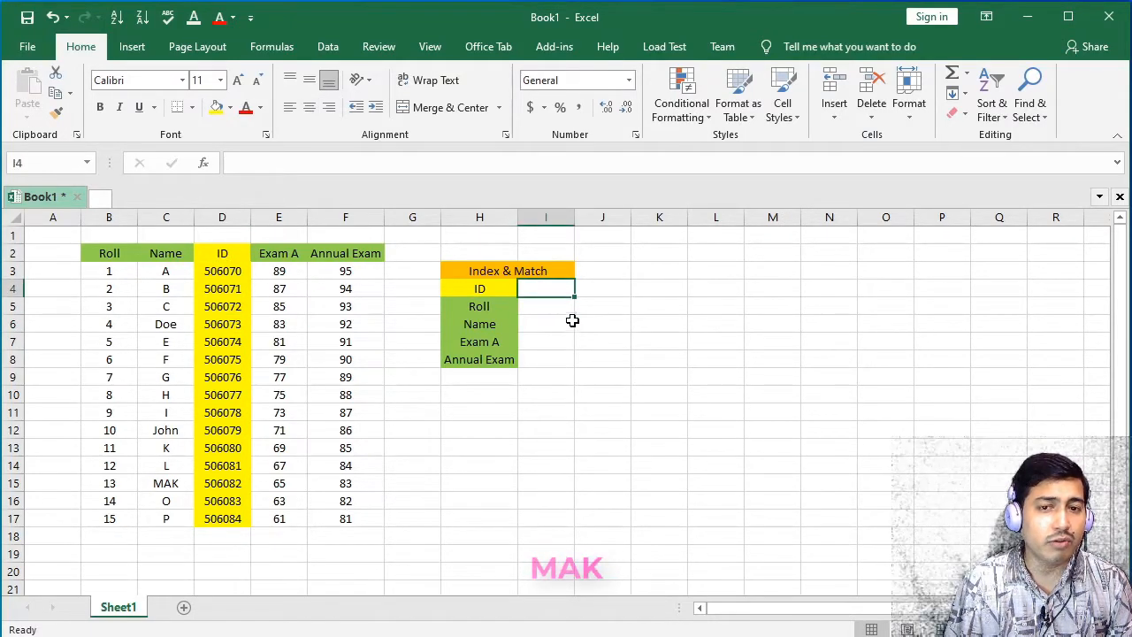
drag(535, 302, 540, 367)
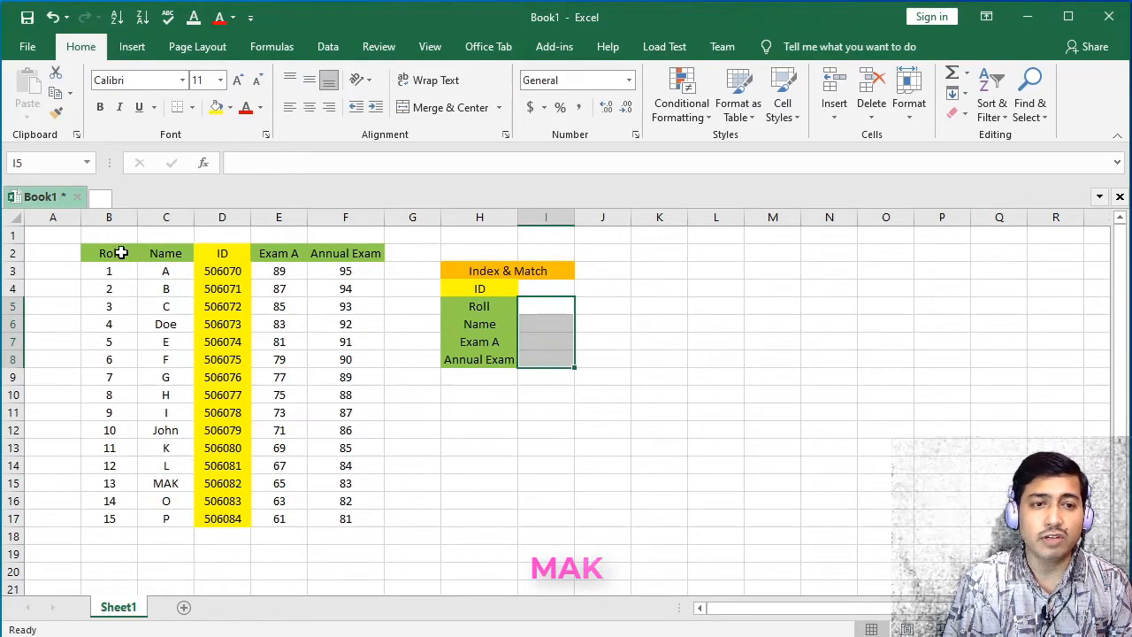
drag(121, 255, 106, 520)
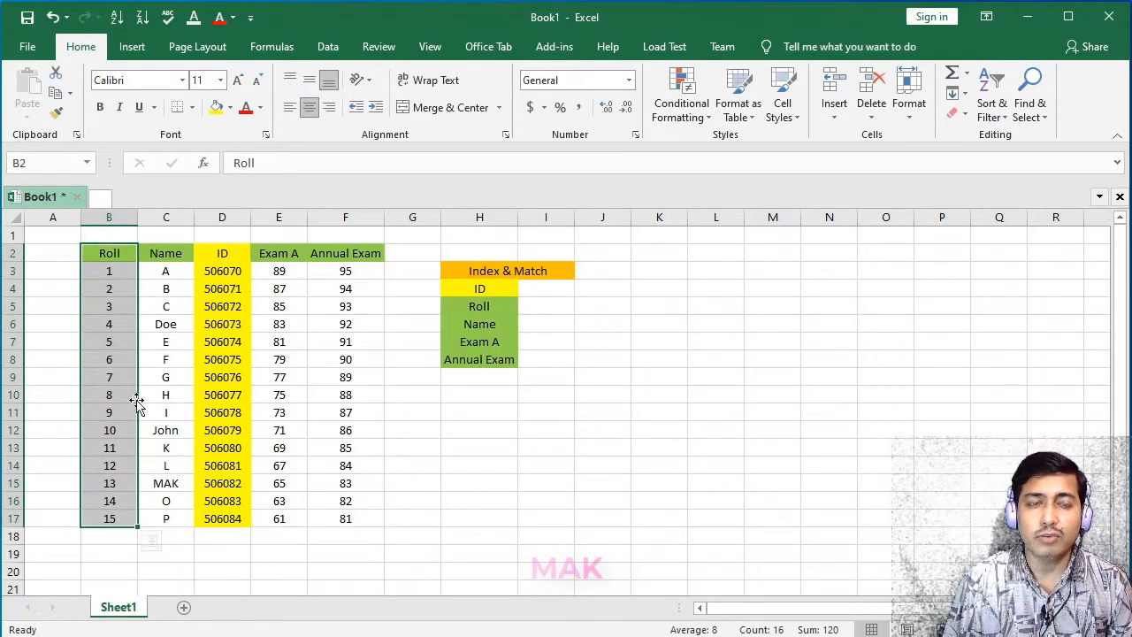
click(236, 257)
drag(238, 257, 222, 520)
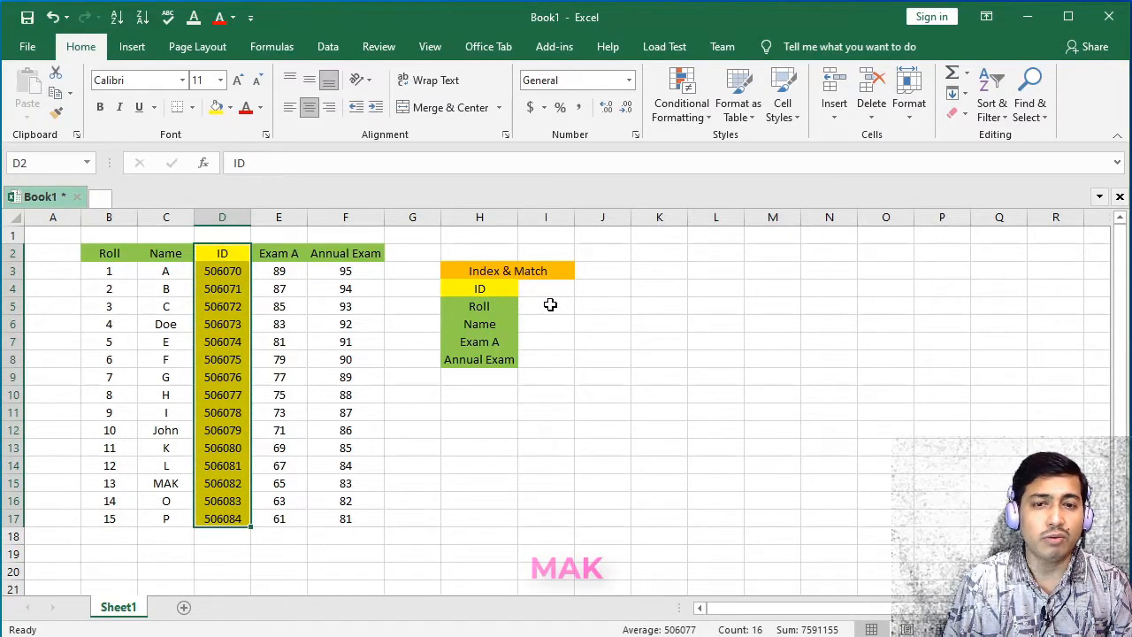
drag(546, 310, 551, 360)
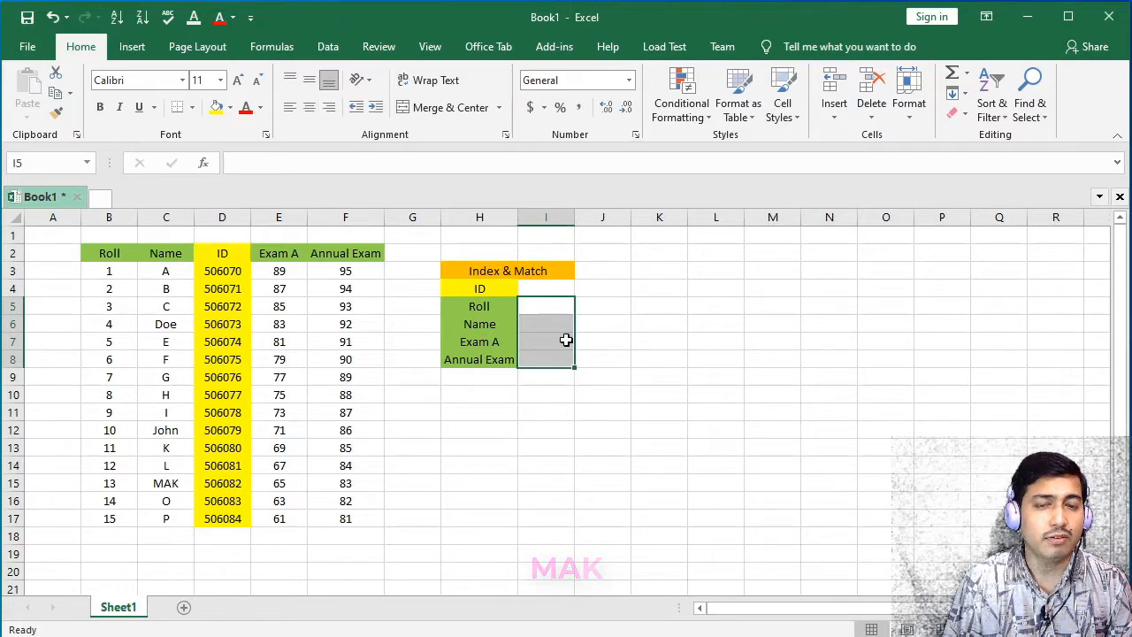
click(548, 289)
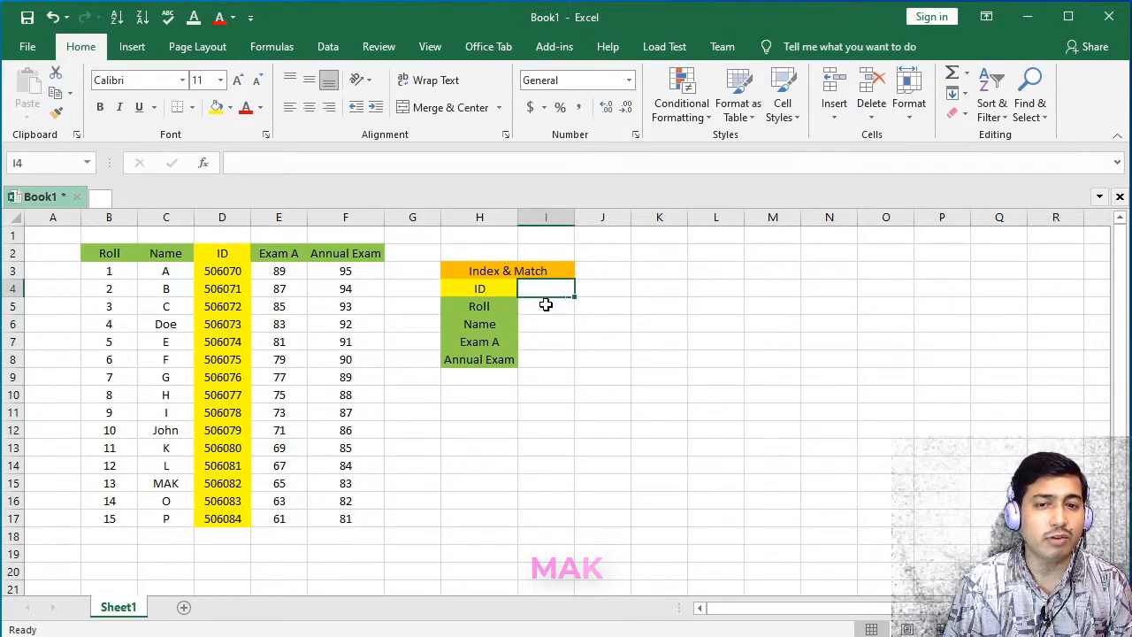
click(229, 362)
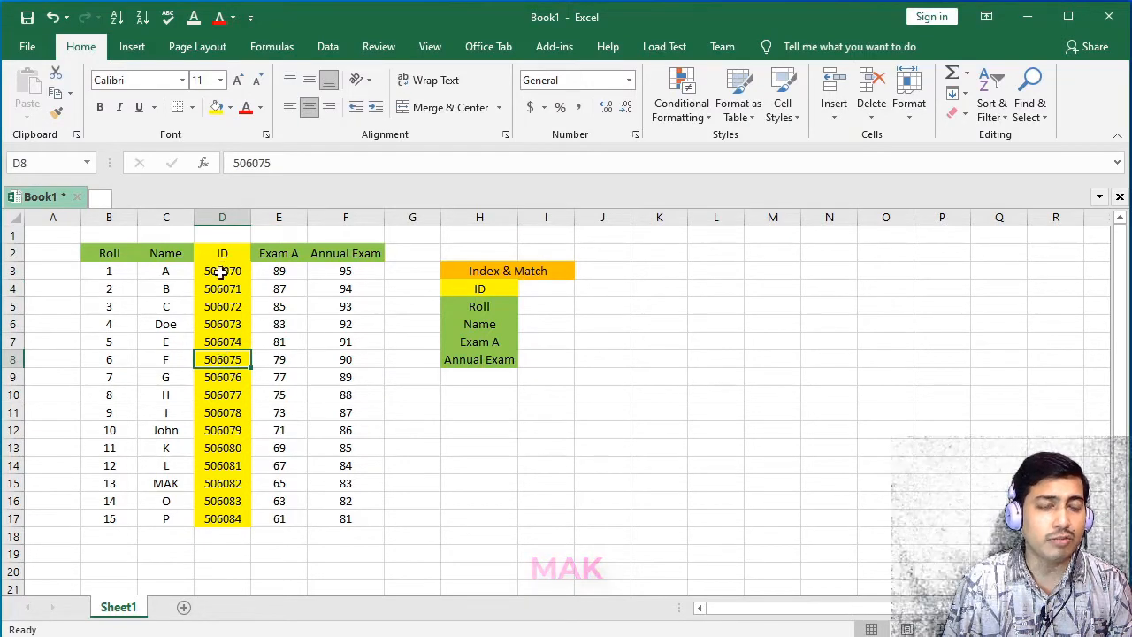
click(548, 290)
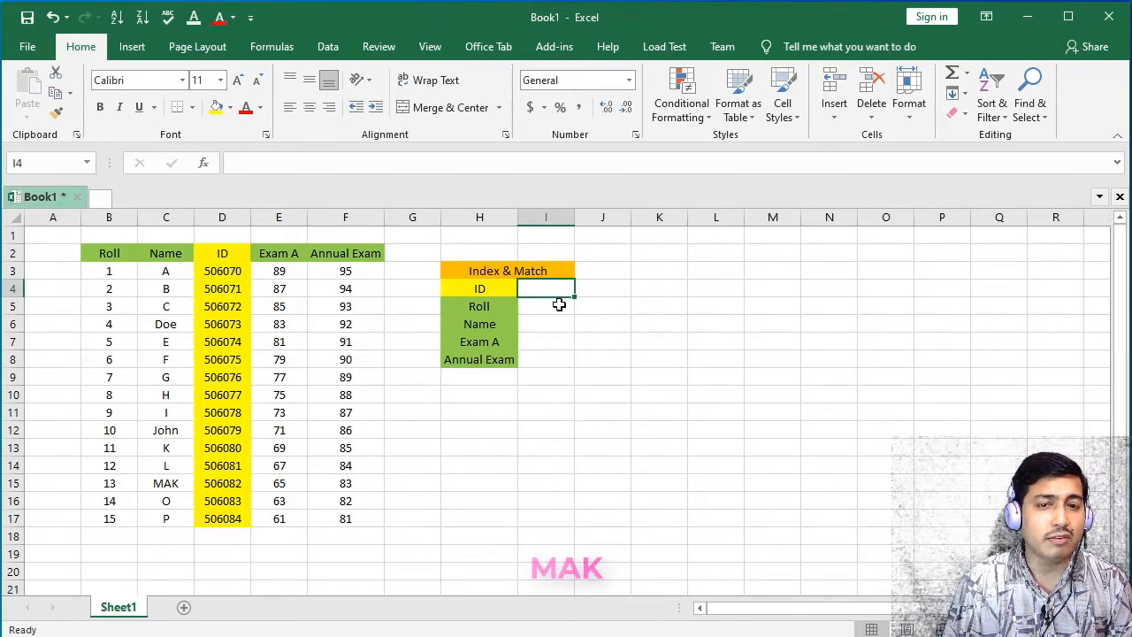
drag(558, 301, 564, 365)
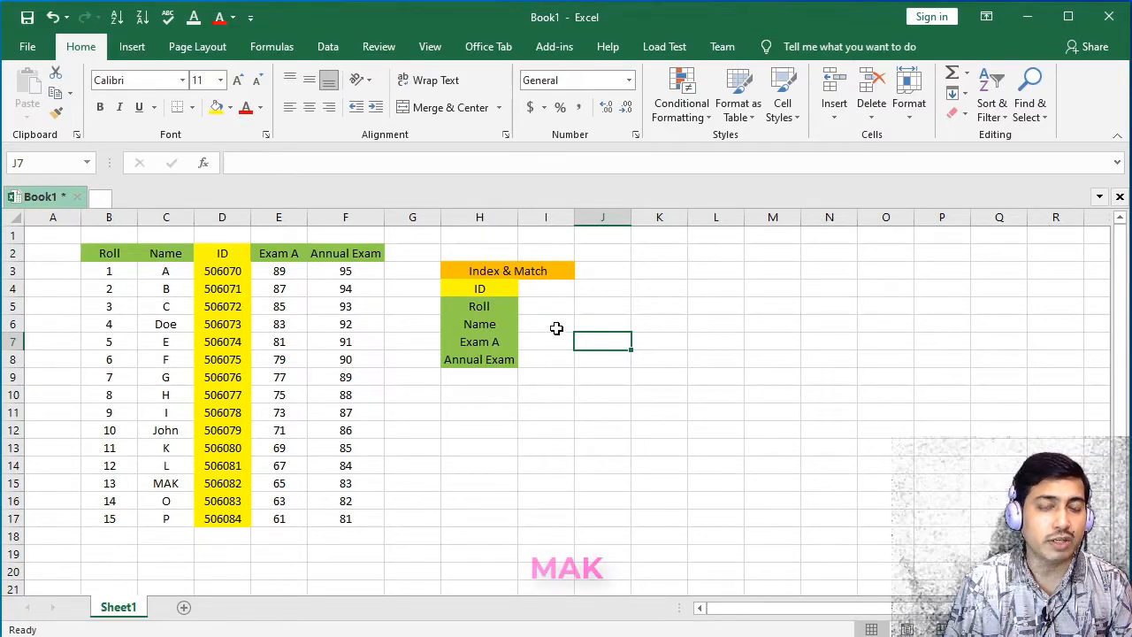
drag(548, 306, 561, 369)
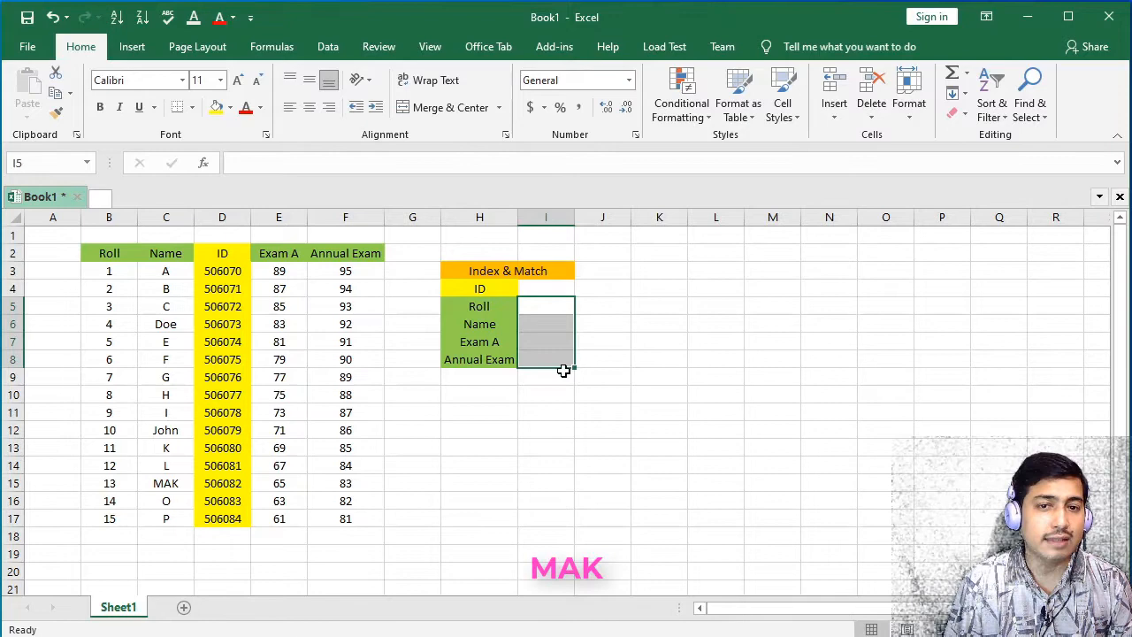
click(556, 290)
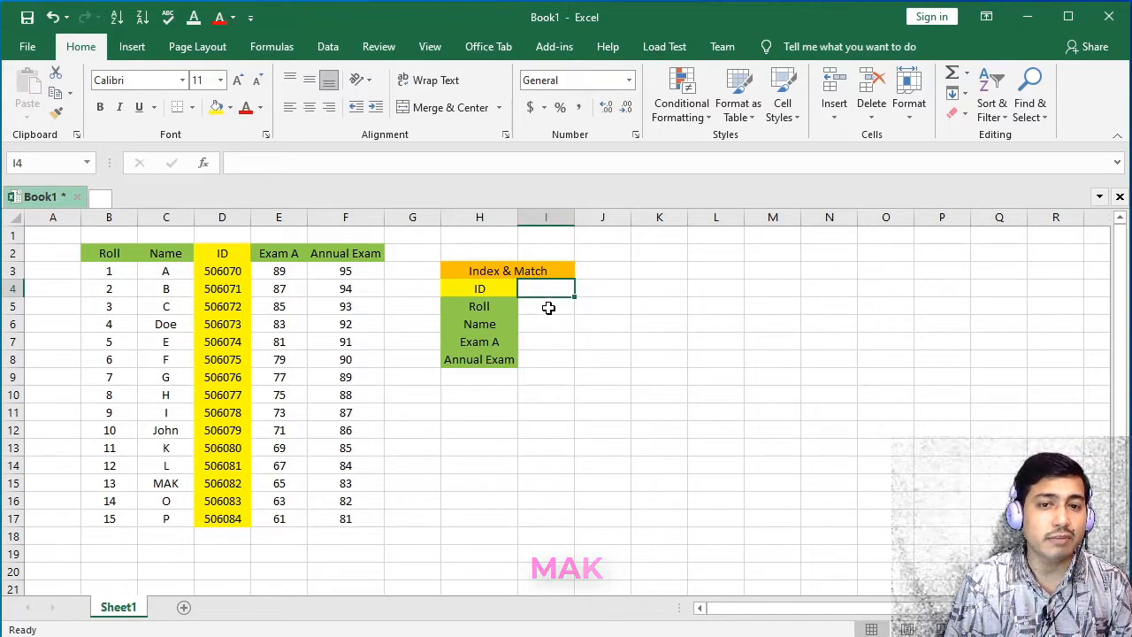
- Begin a formula in I5, beside the Roll label, with the INDEX function
click(549, 308)
double_click(546, 308)
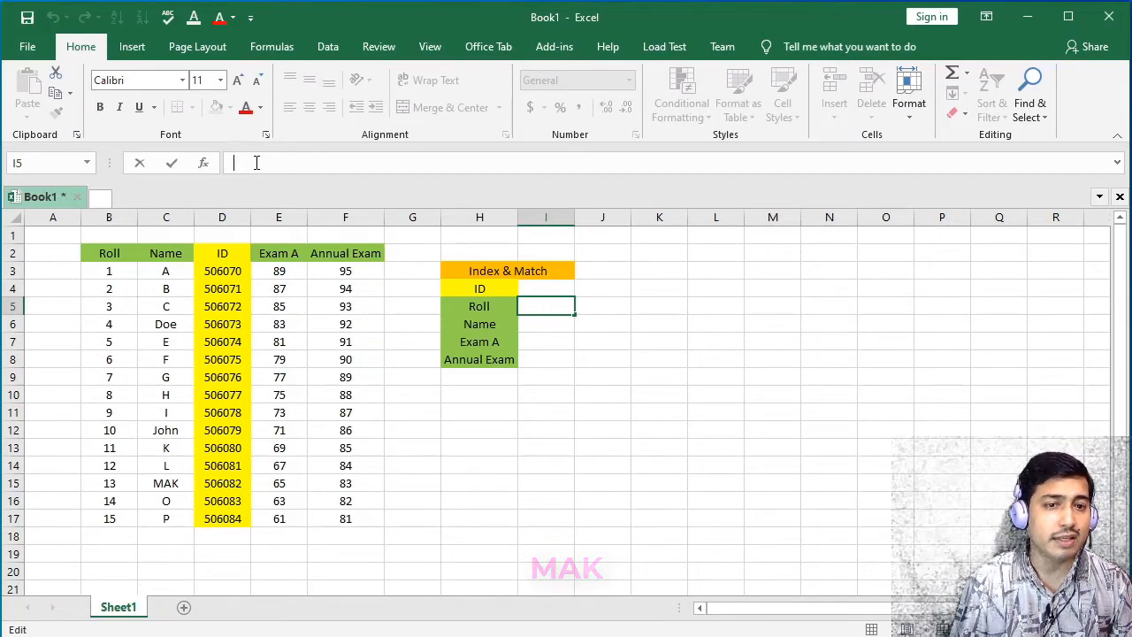
text(=)
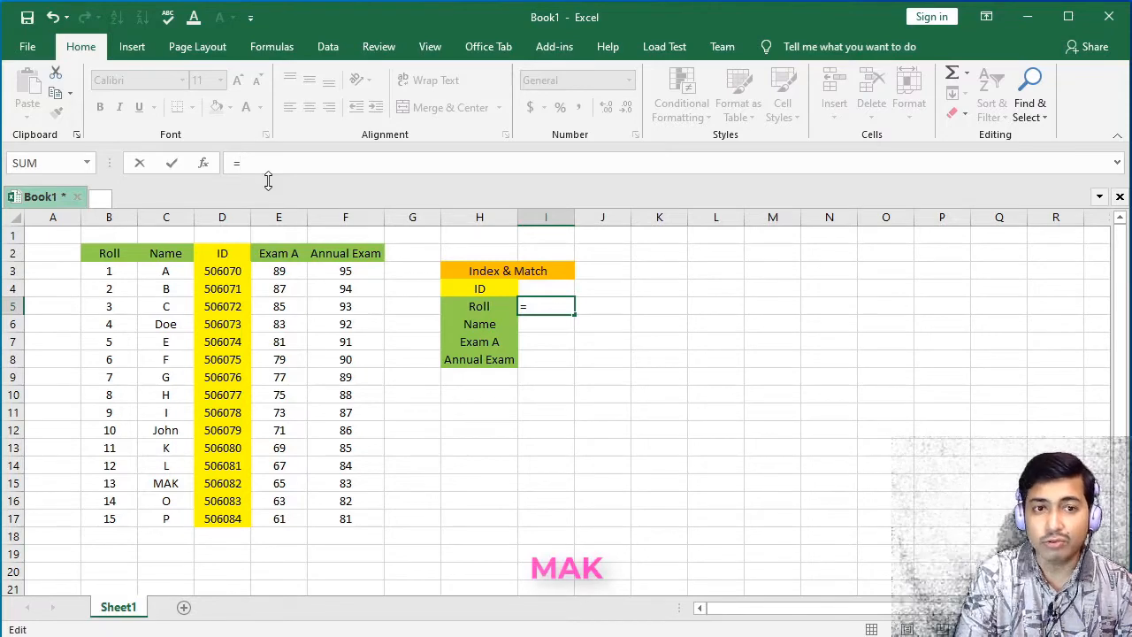
text(IN)
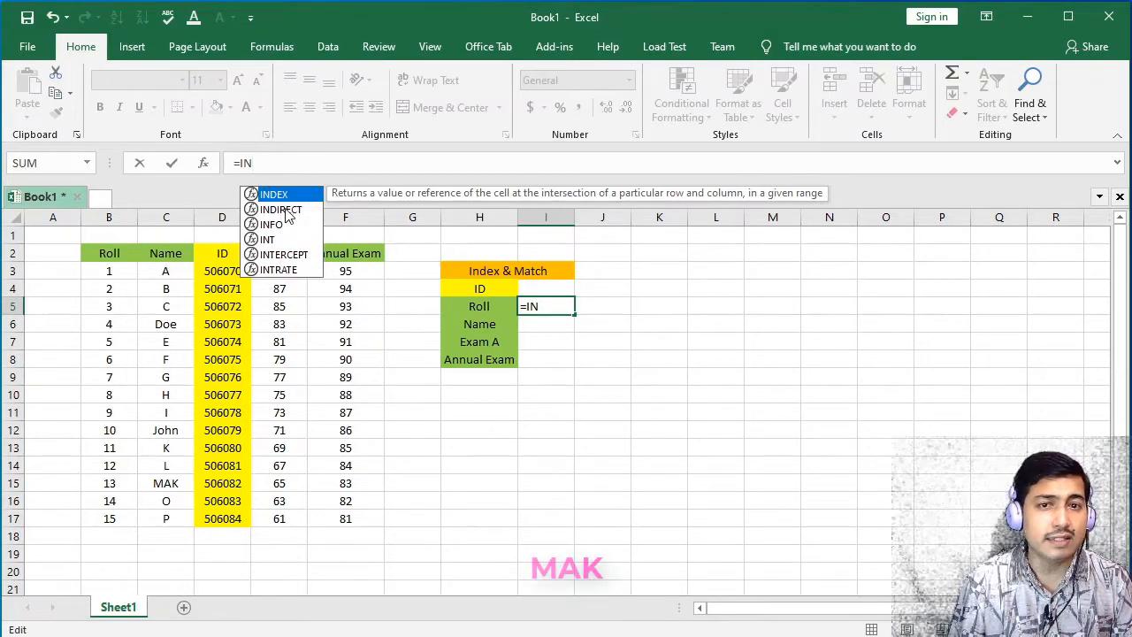
key(Tab)
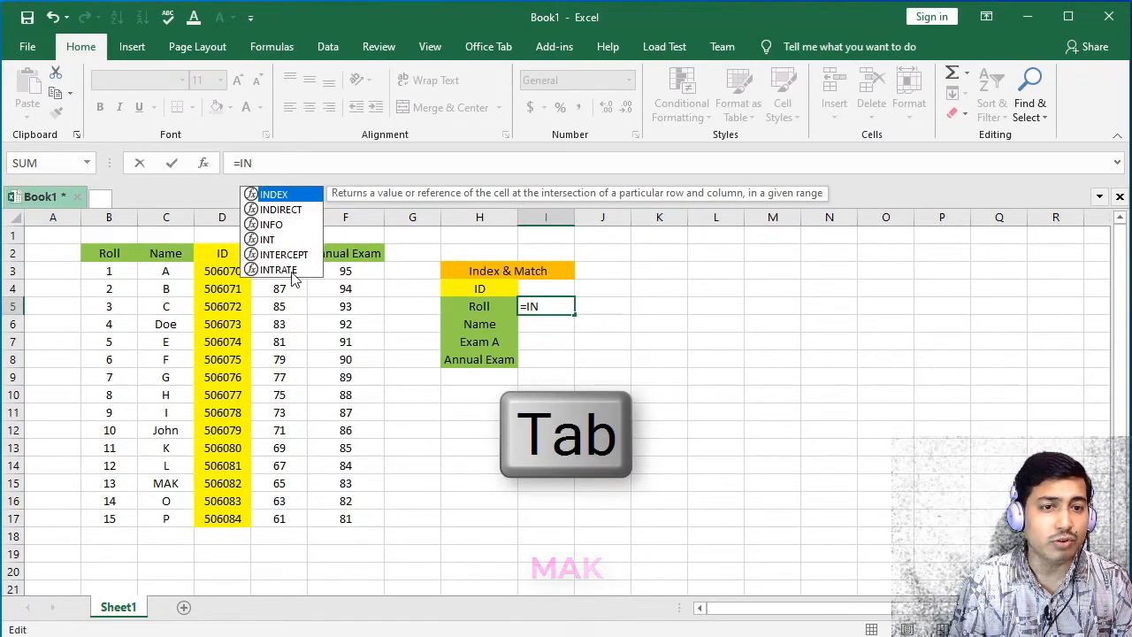
key(Tab)
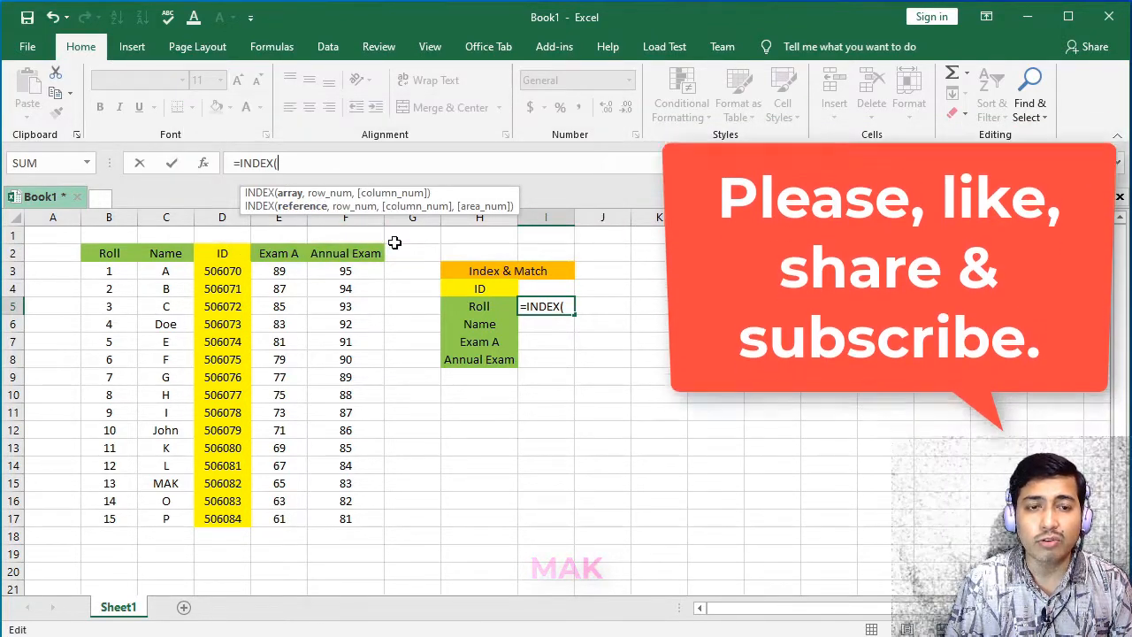
- Open the function arguments for INDEX using the array,row_num,column_num form
click(204, 166)
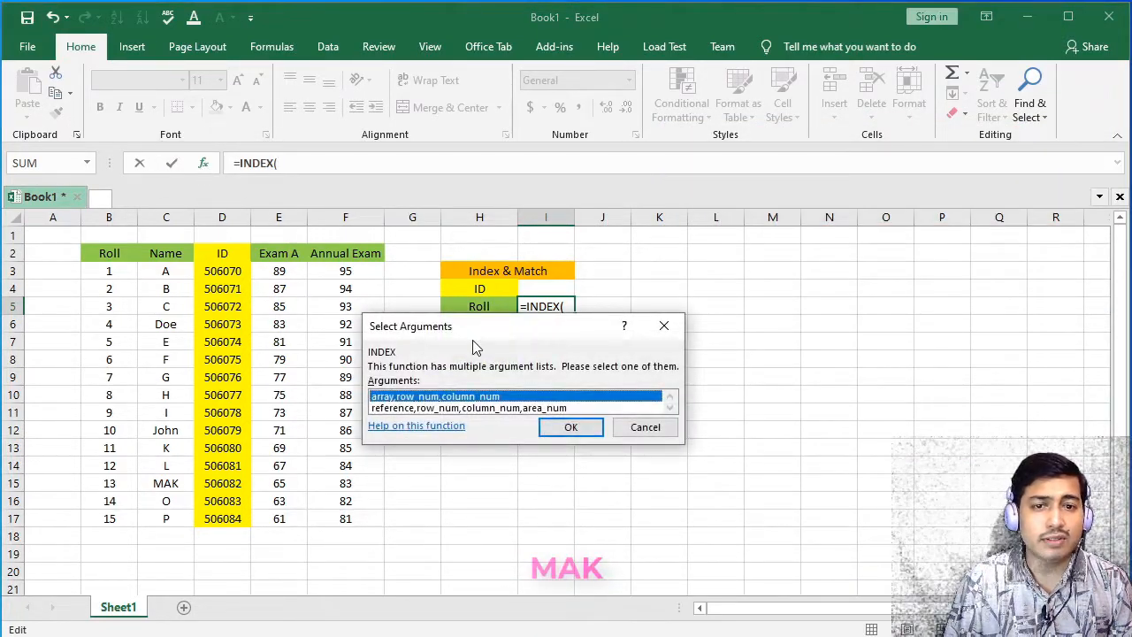
drag(471, 332, 701, 266)
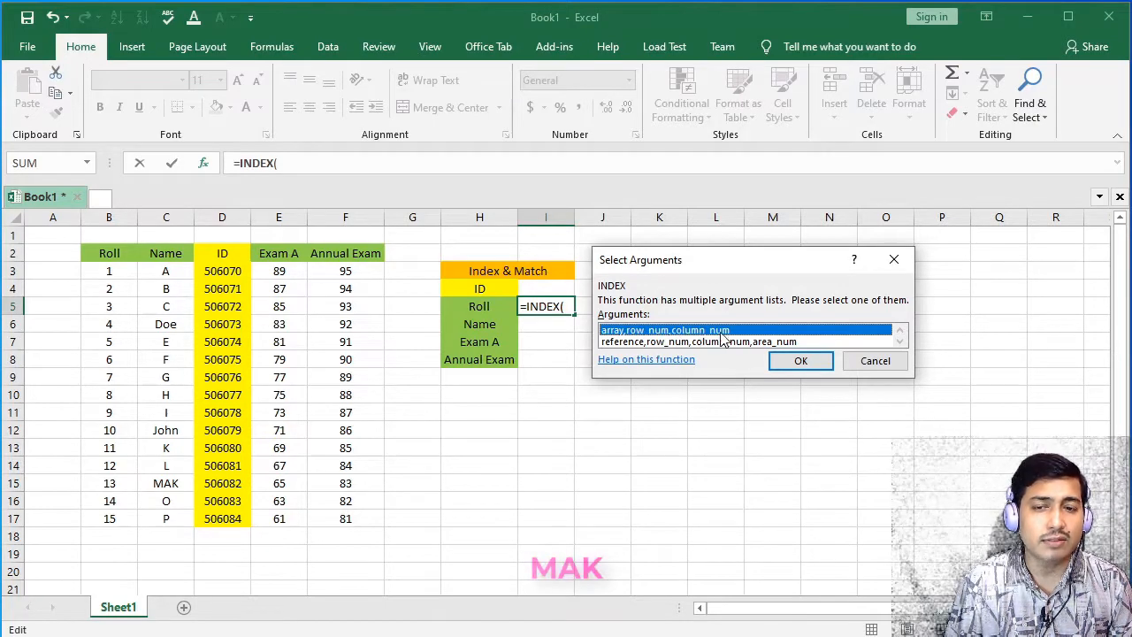
click(798, 361)
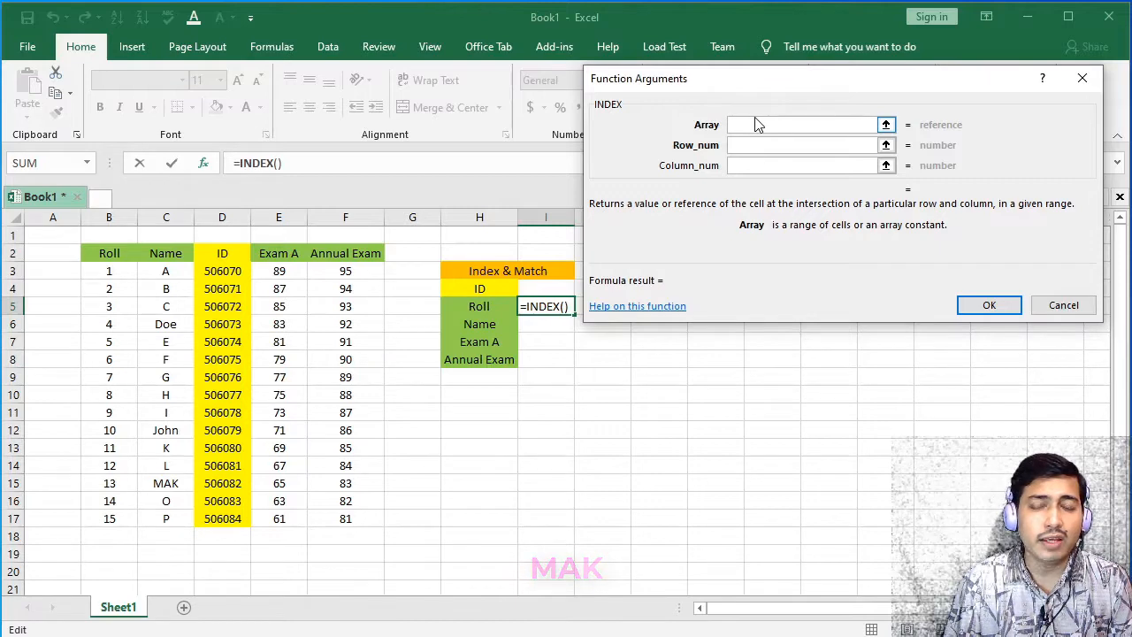
- Set the Array argument of INDEX to the whole marks table with headers, B2:F17
click(746, 145)
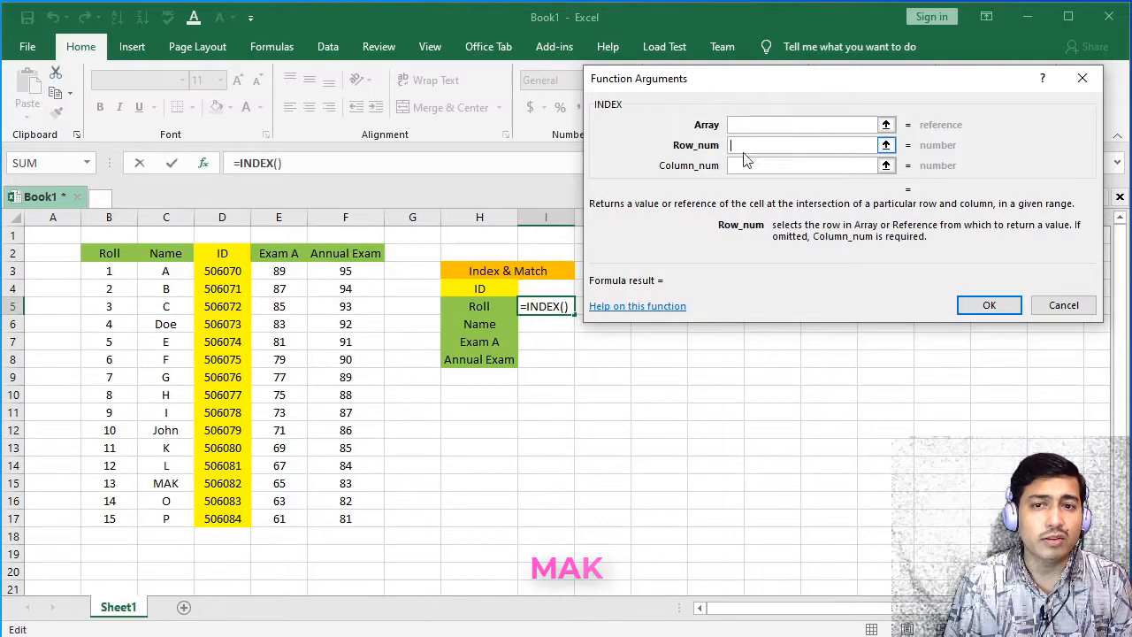
click(746, 166)
click(744, 125)
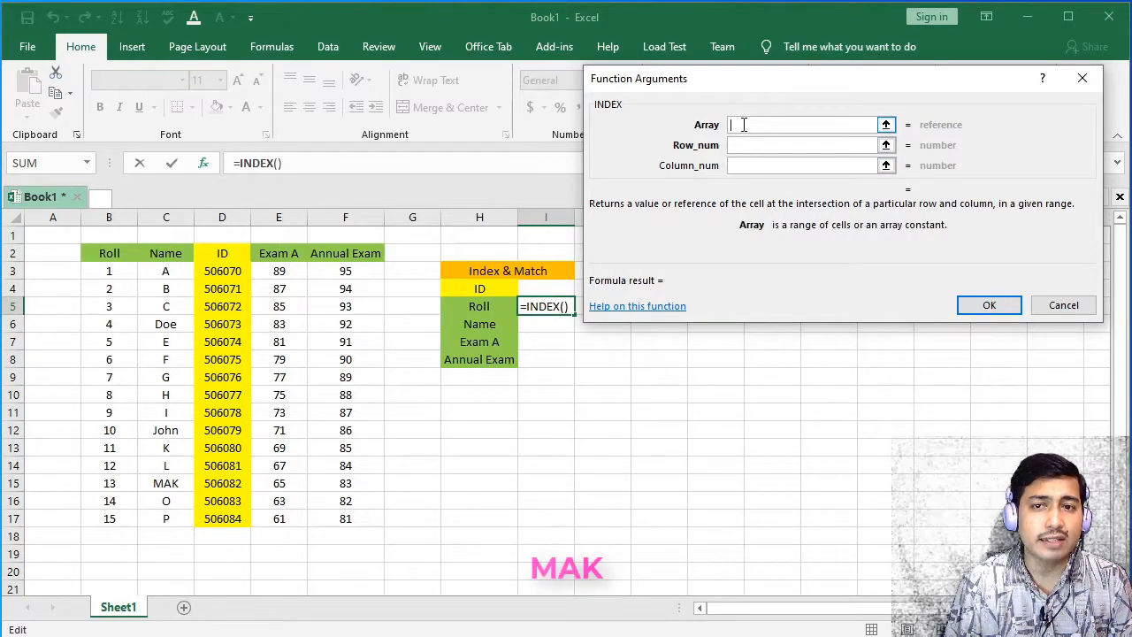
click(744, 165)
click(740, 145)
key(shift+Tab)
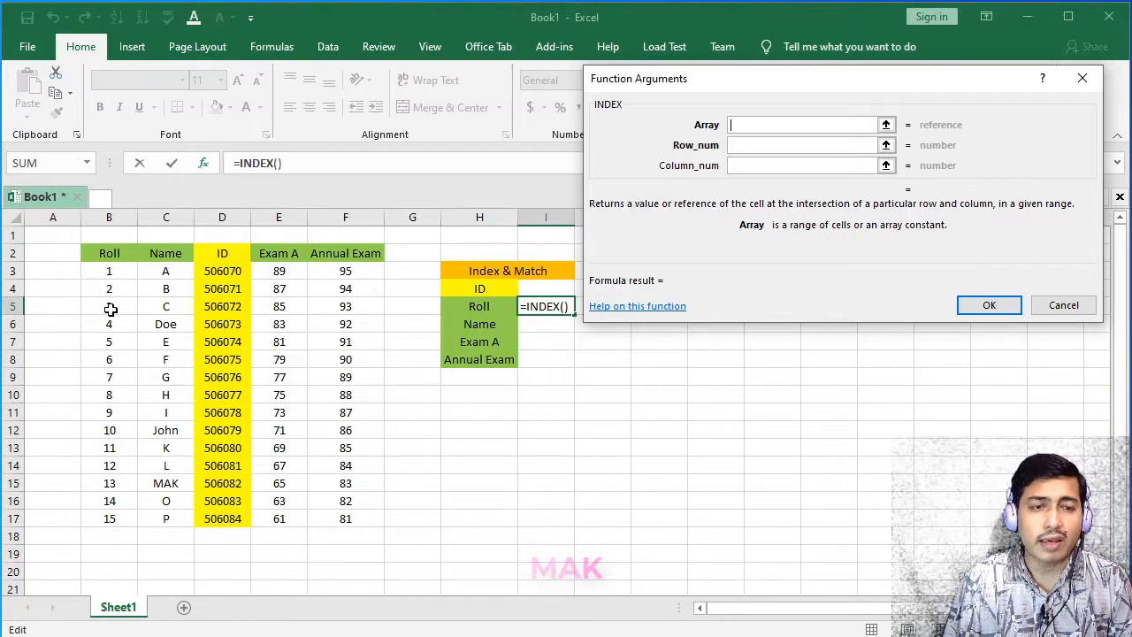
drag(115, 254, 351, 507)
drag(351, 524, 351, 522)
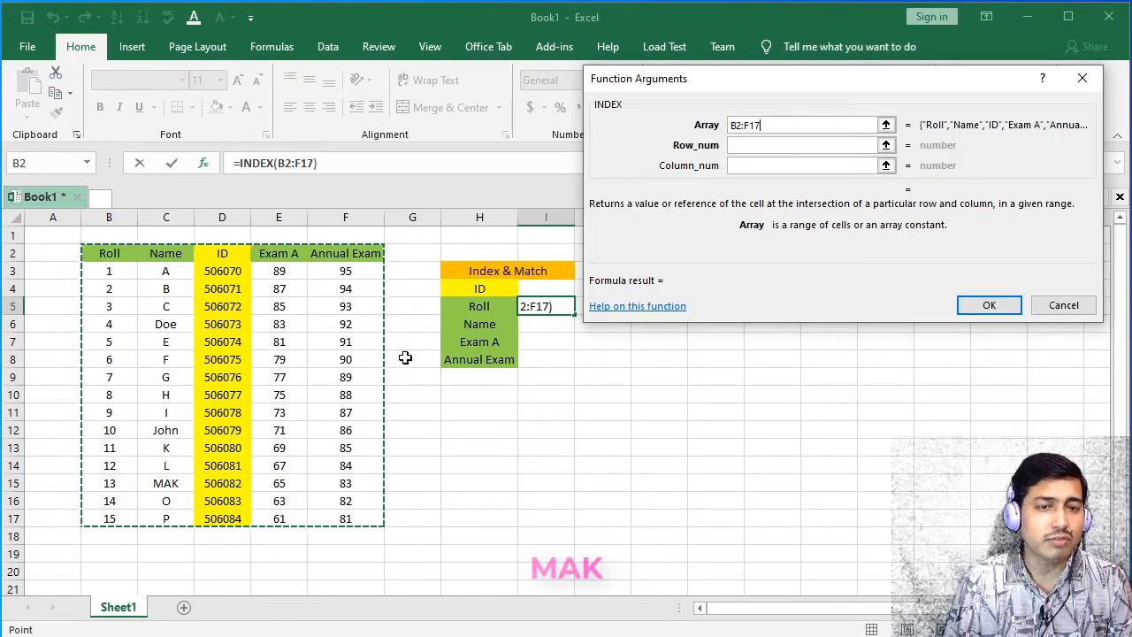
- Make the Array reference of INDEX absolute as $B$2:$F$17
drag(764, 124, 728, 125)
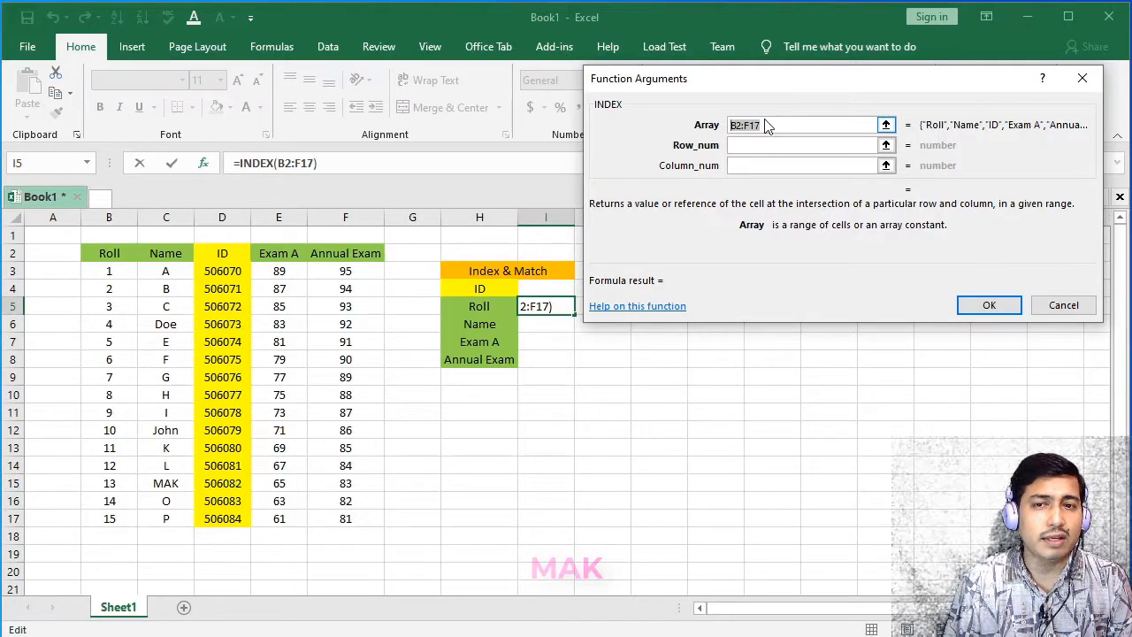
click(774, 124)
drag(759, 124, 720, 127)
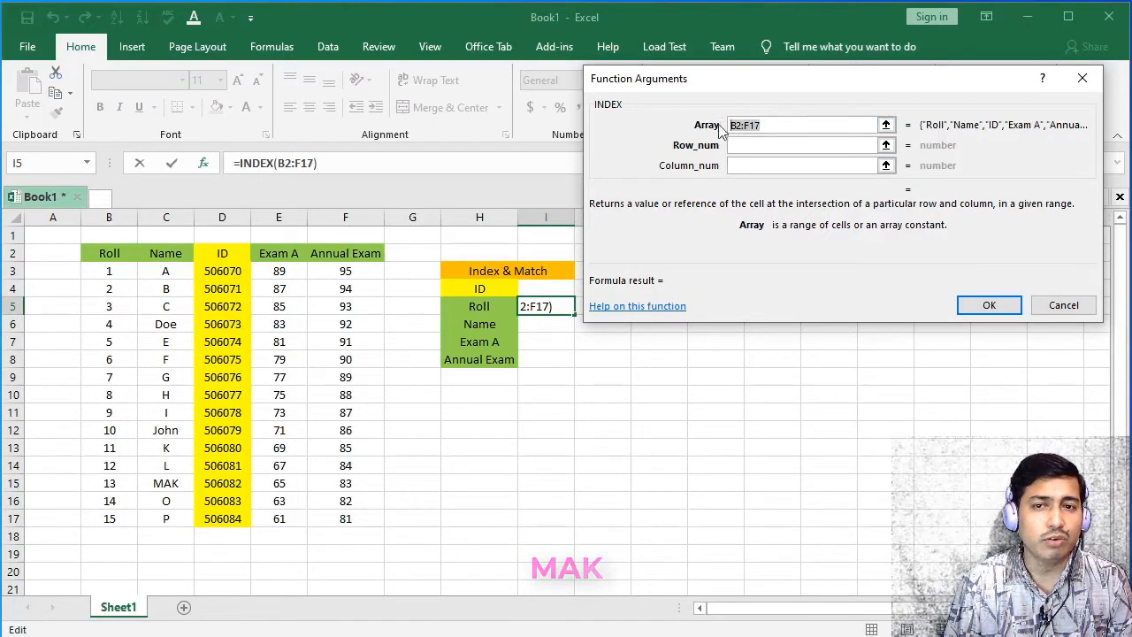
key(F4)
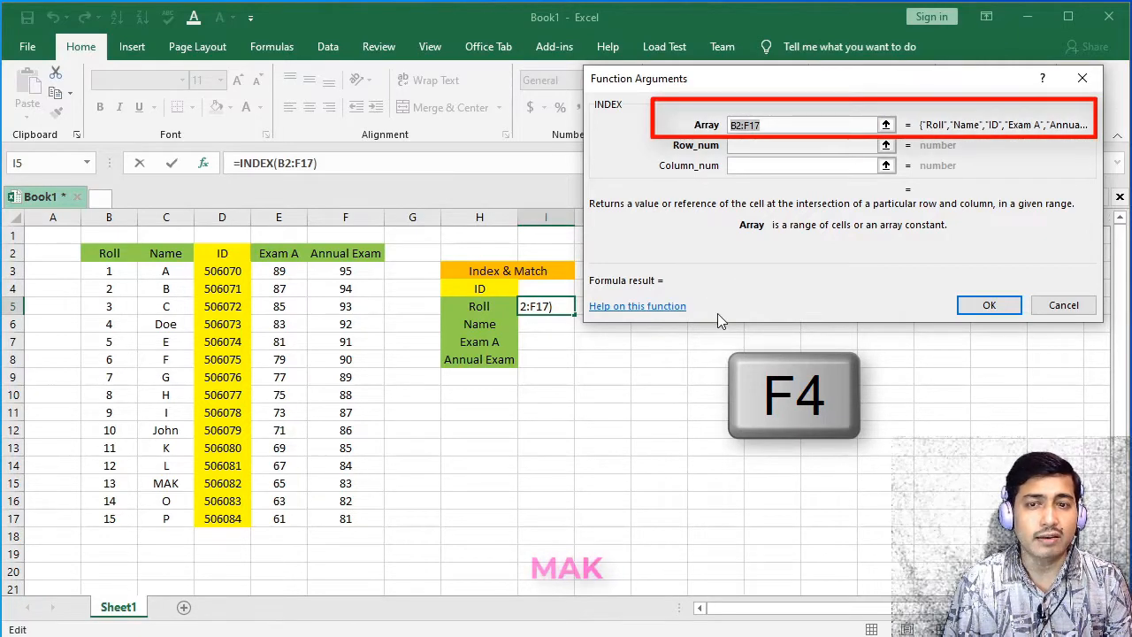
key(F4)
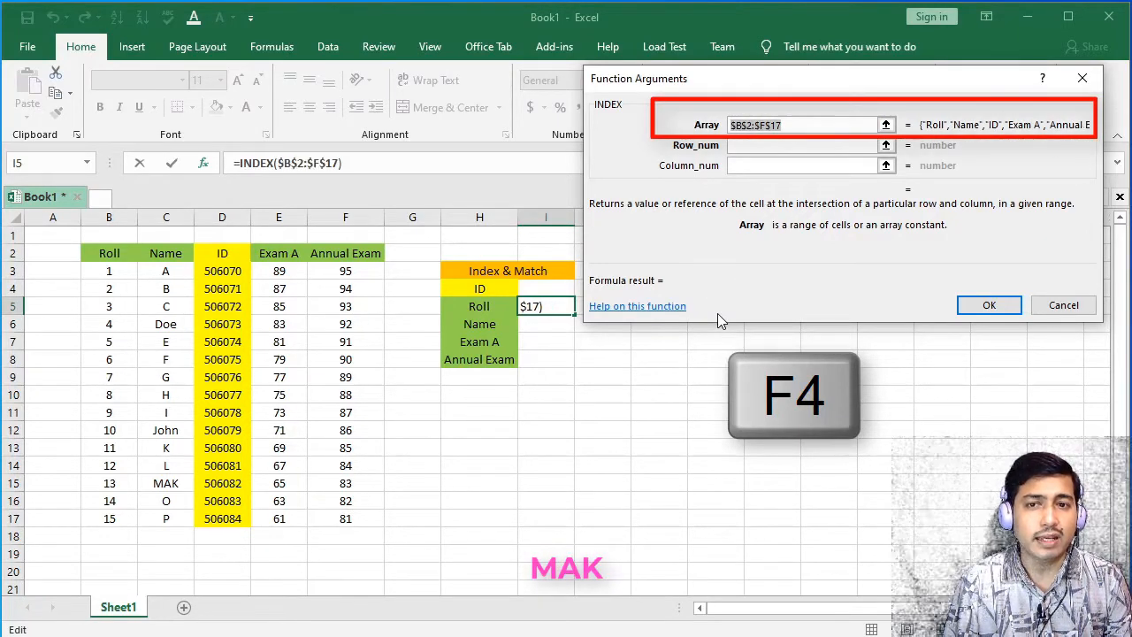
click(797, 125)
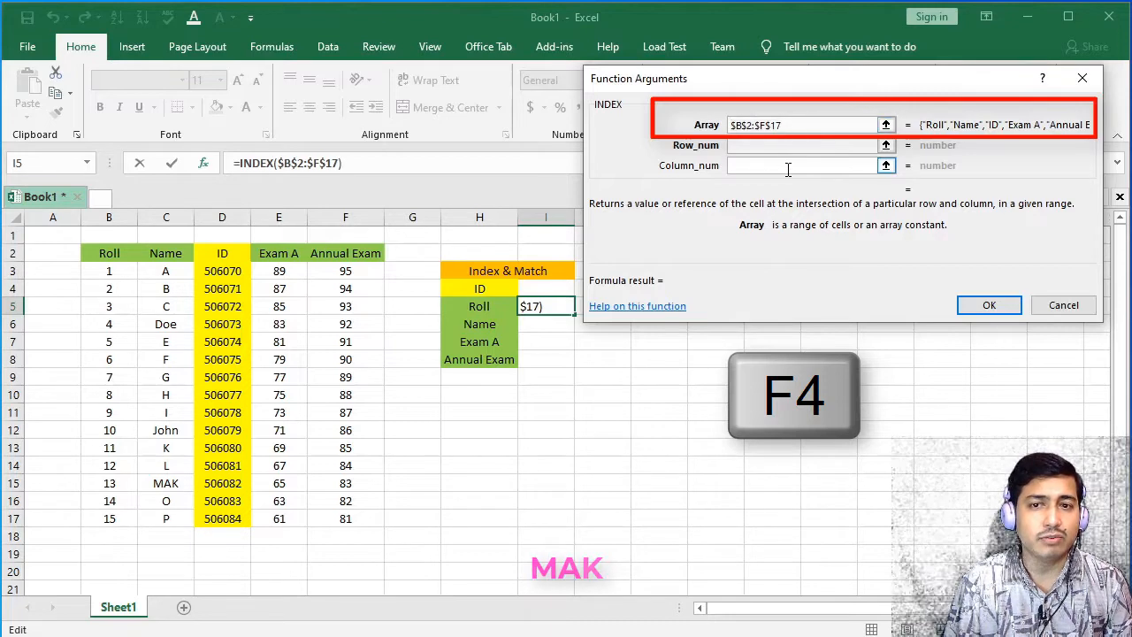
- Nest a MATCH function in the Row_num argument of INDEX and open the function arguments for MATCH
key(Tab)
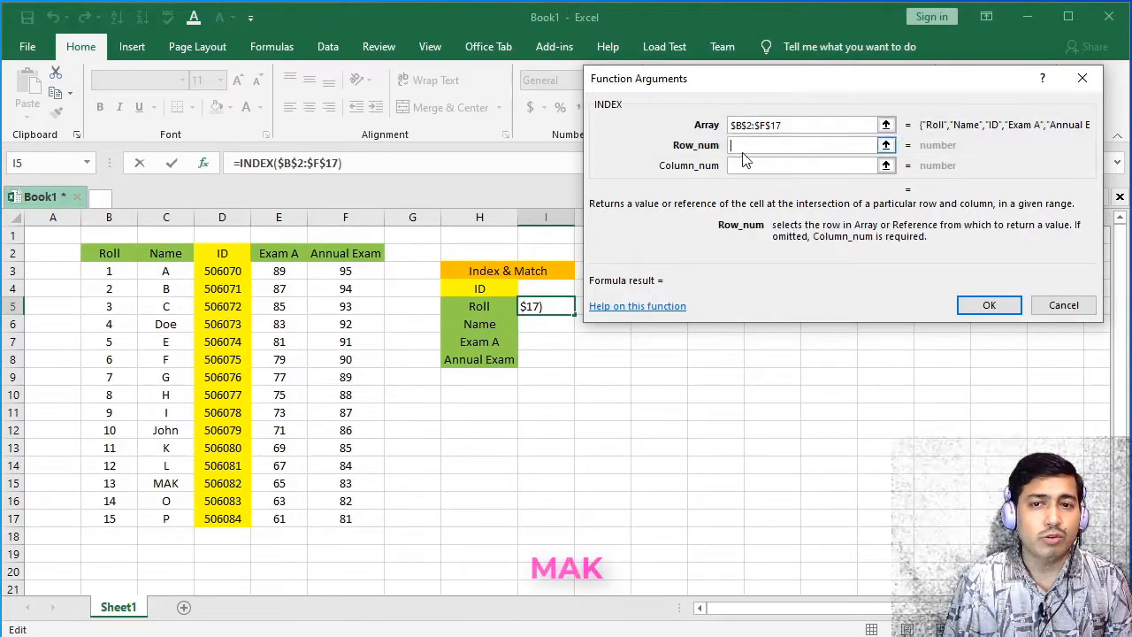
key(Tab)
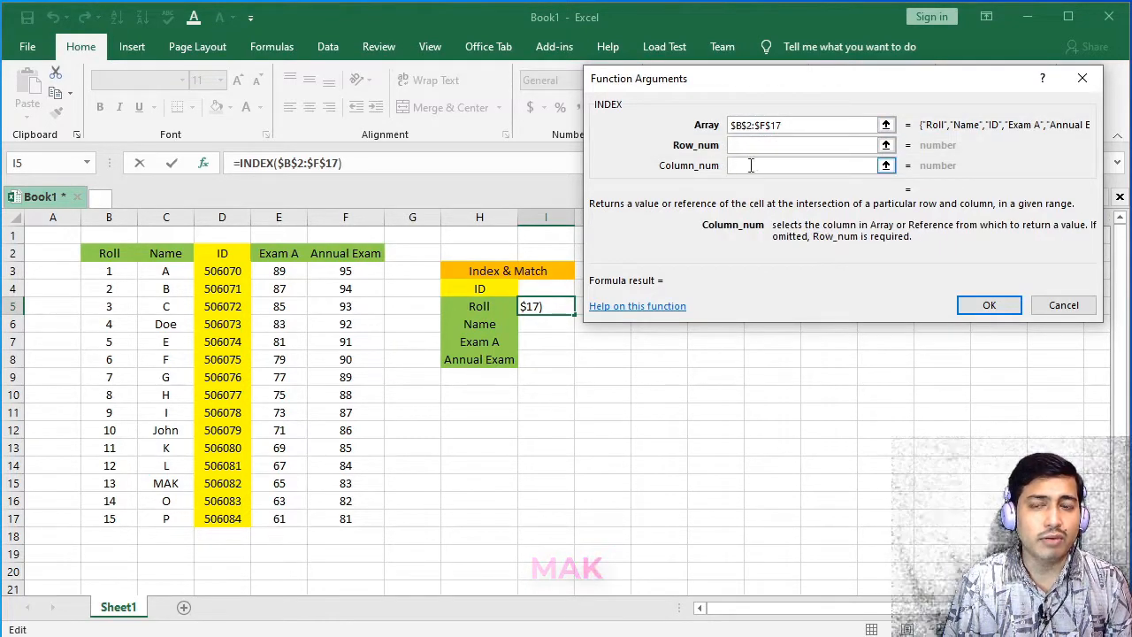
click(746, 147)
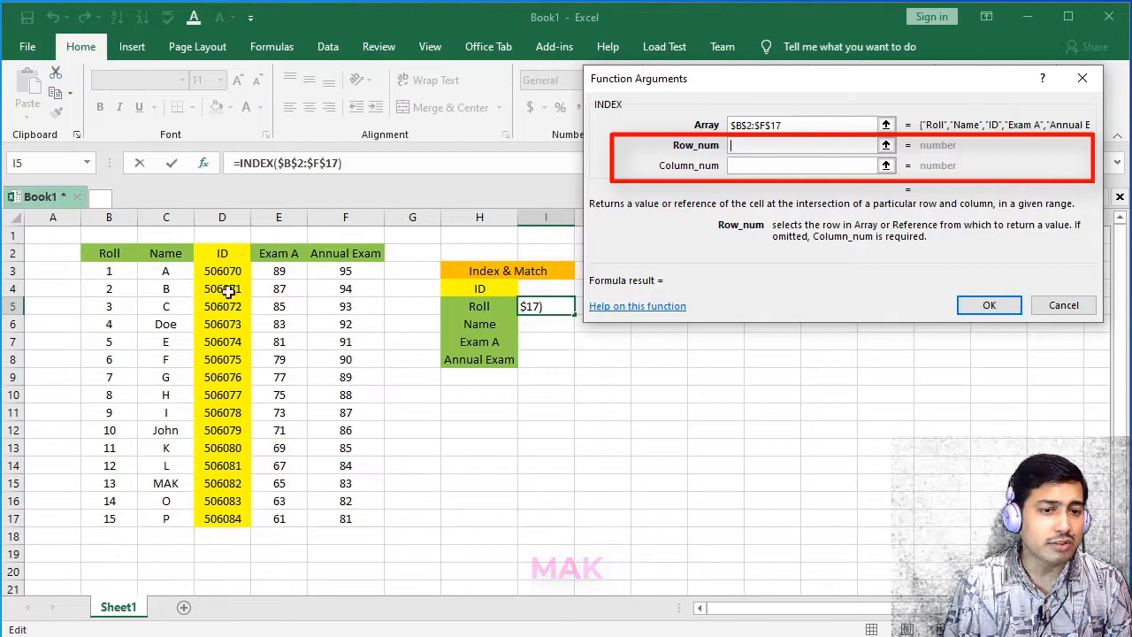
click(743, 145)
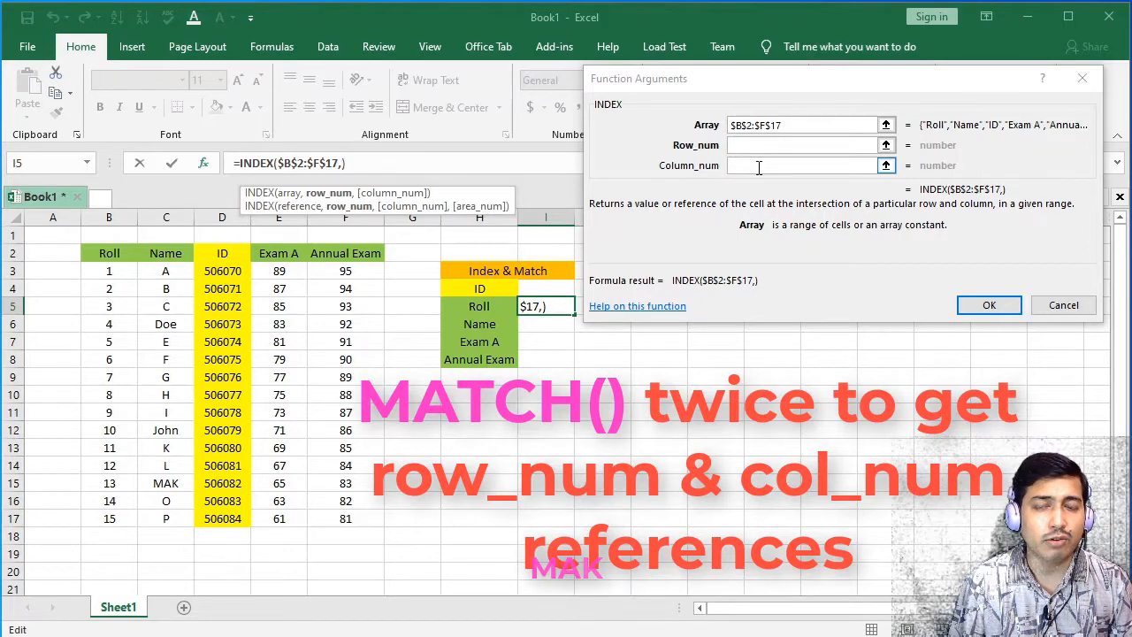
click(743, 150)
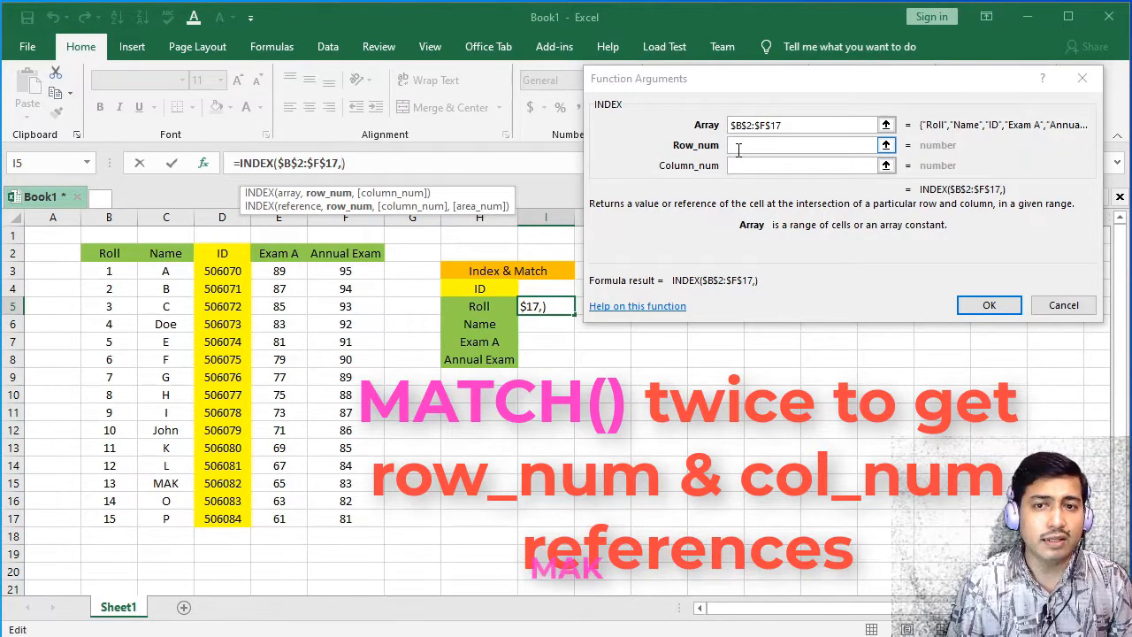
click(736, 148)
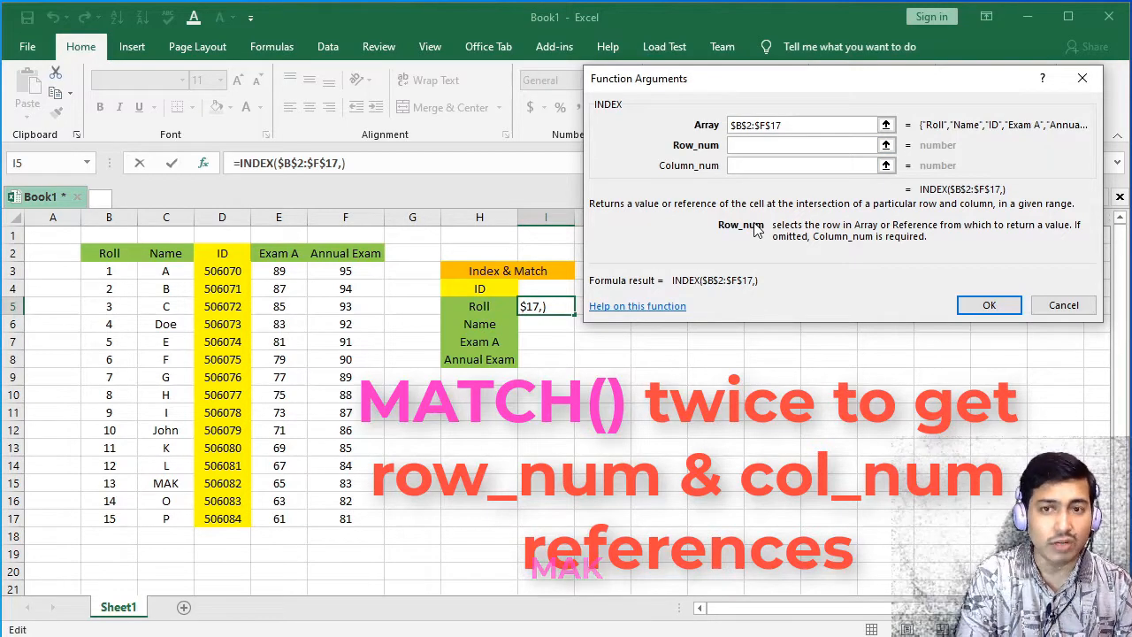
text(MATCH()
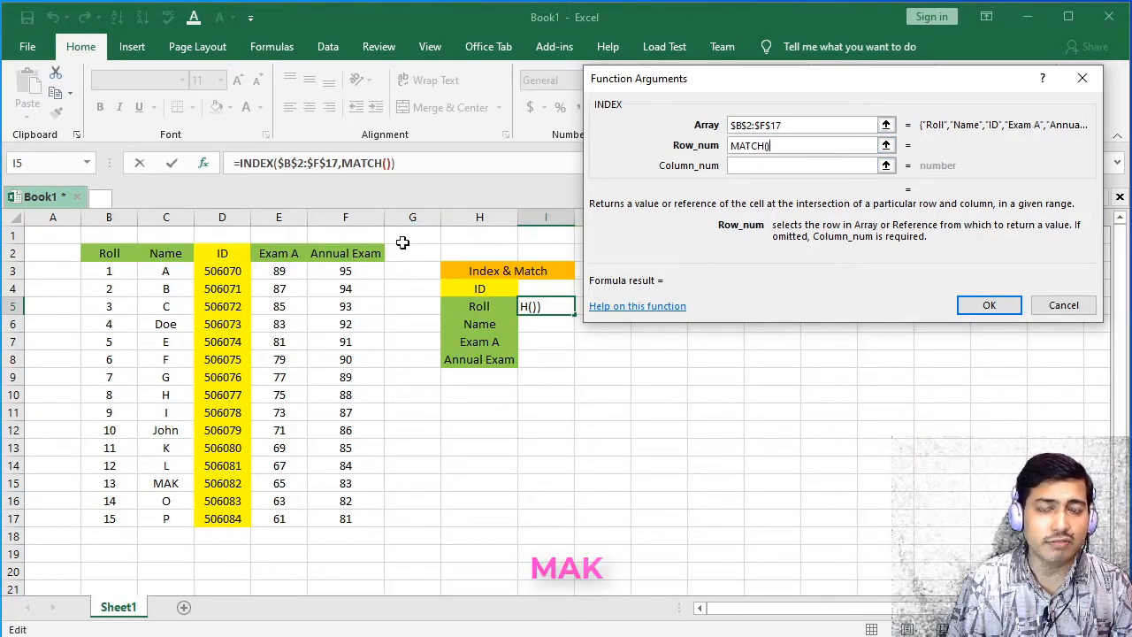
click(387, 165)
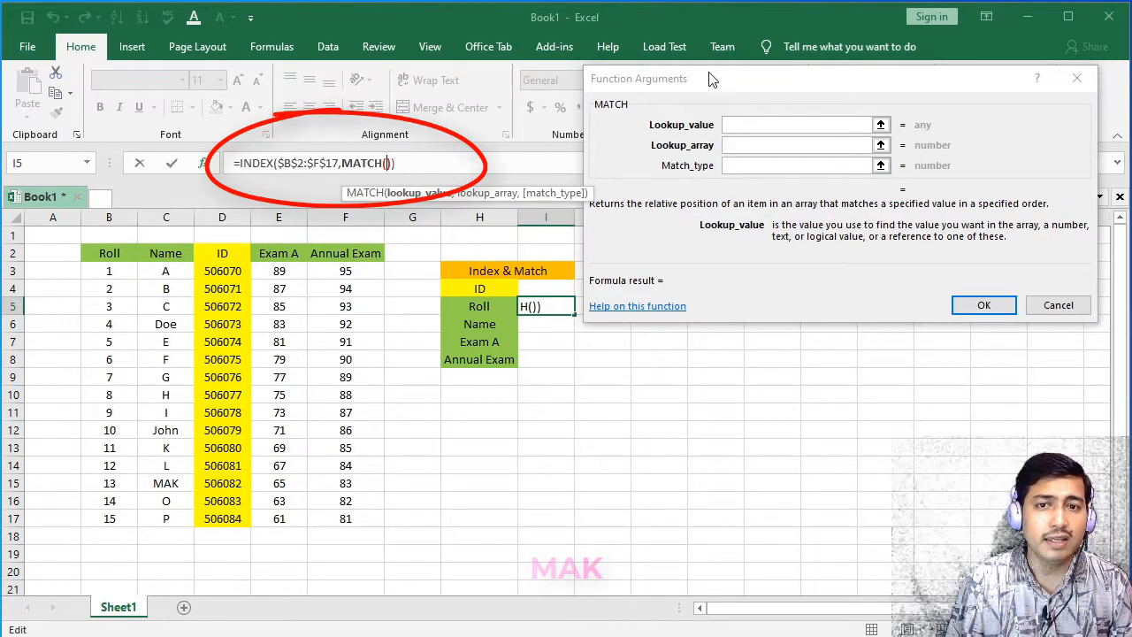
- Set the Lookup_value of MATCH to the blank ID input cell as the absolute reference $I$4
drag(714, 79, 683, 80)
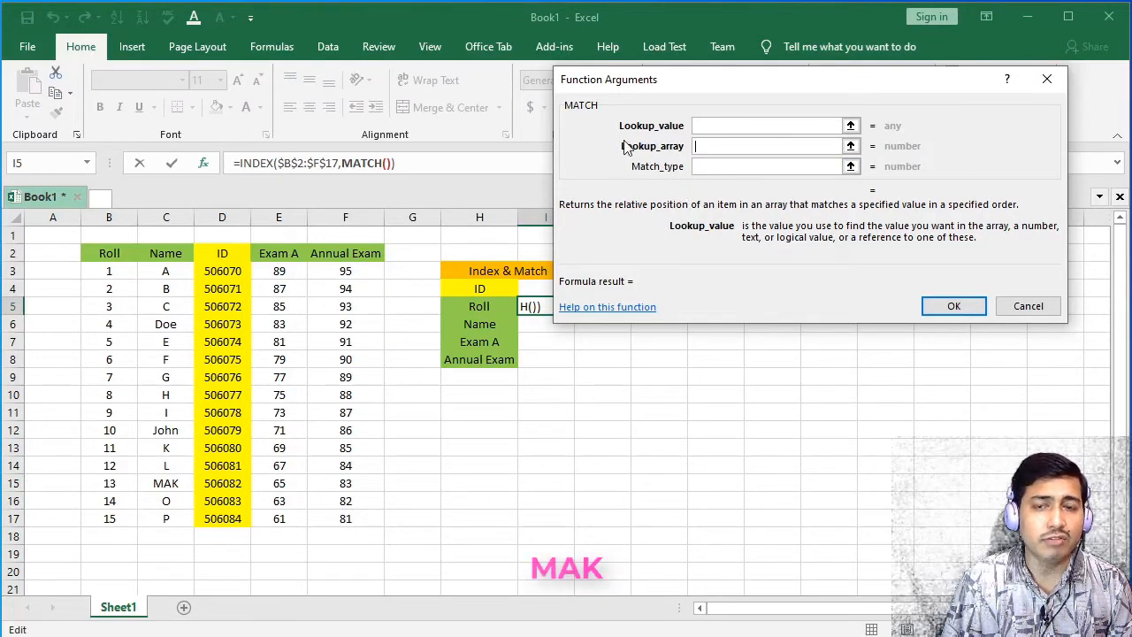
click(695, 145)
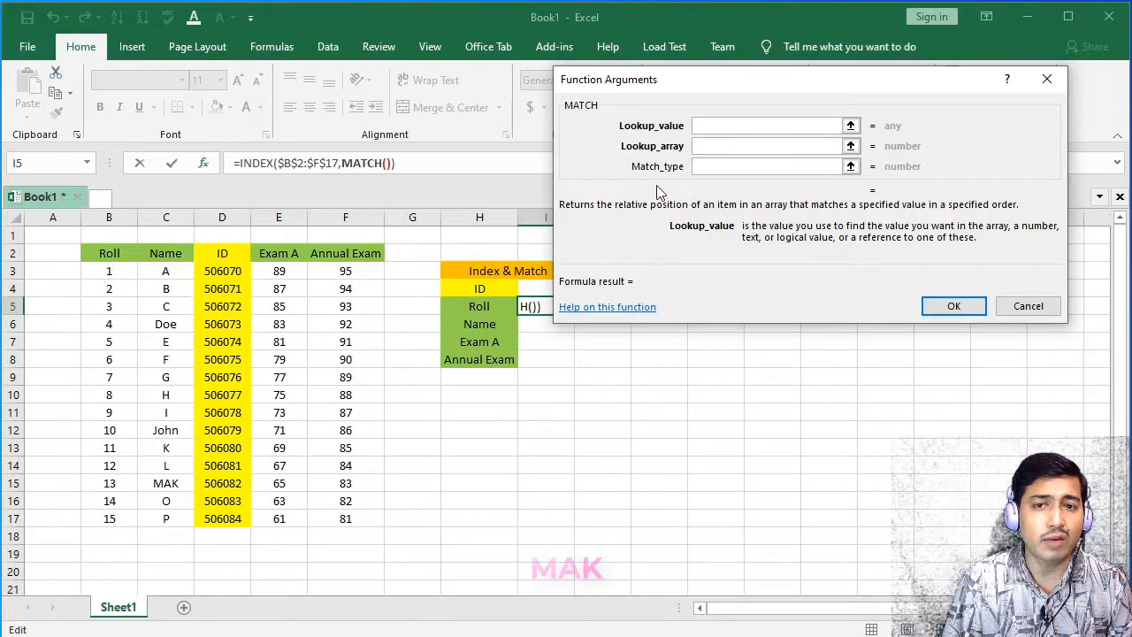
key(Tab)
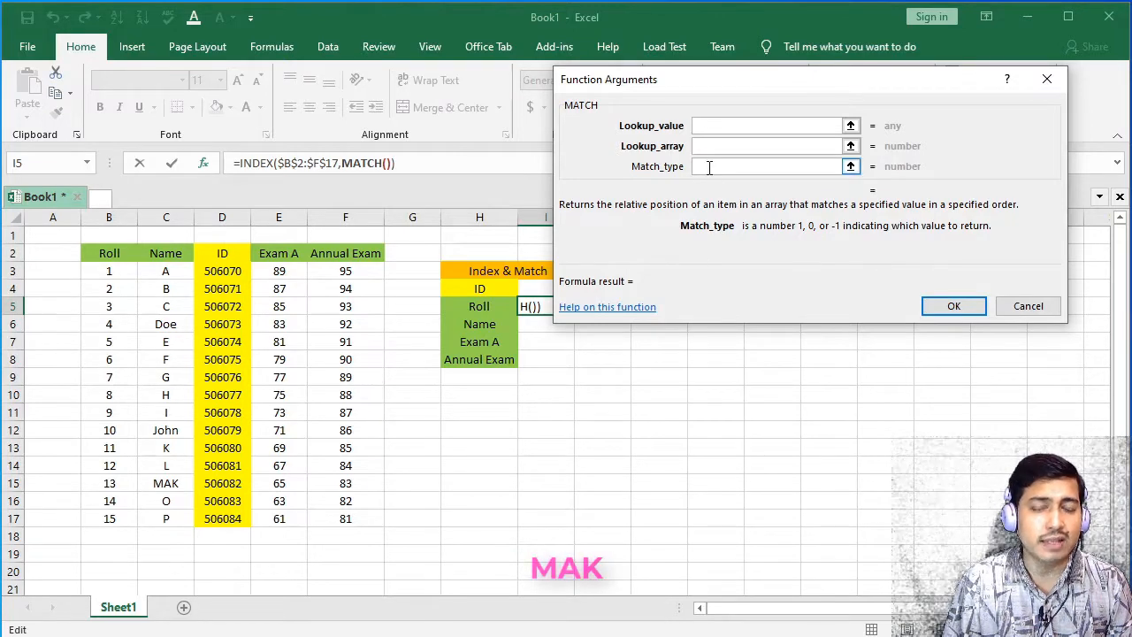
click(700, 126)
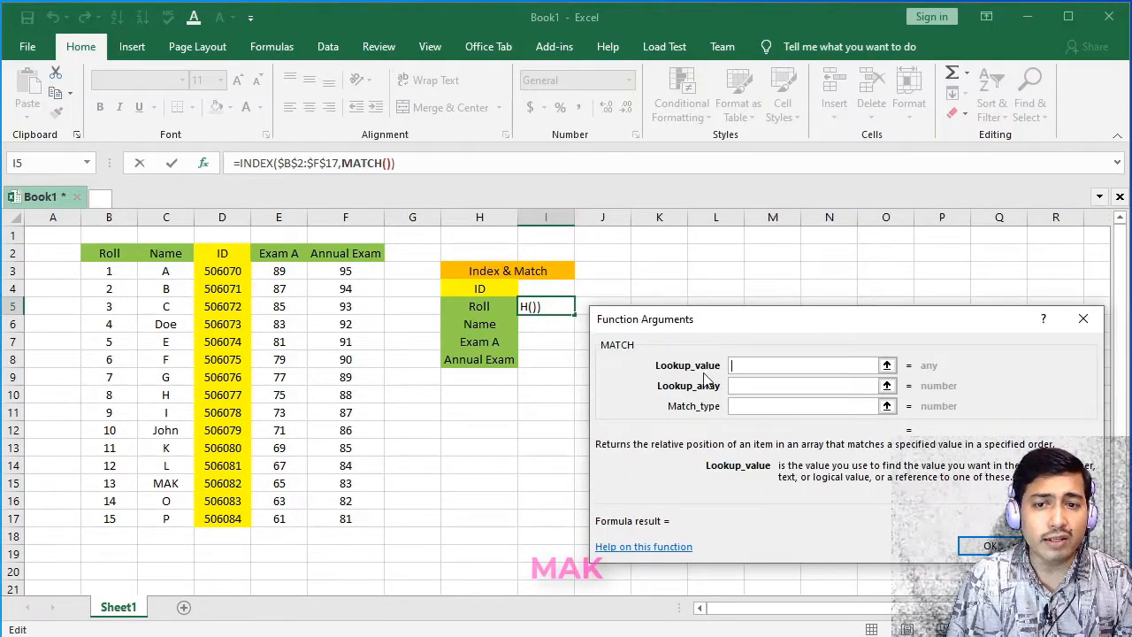
drag(749, 326, 764, 66)
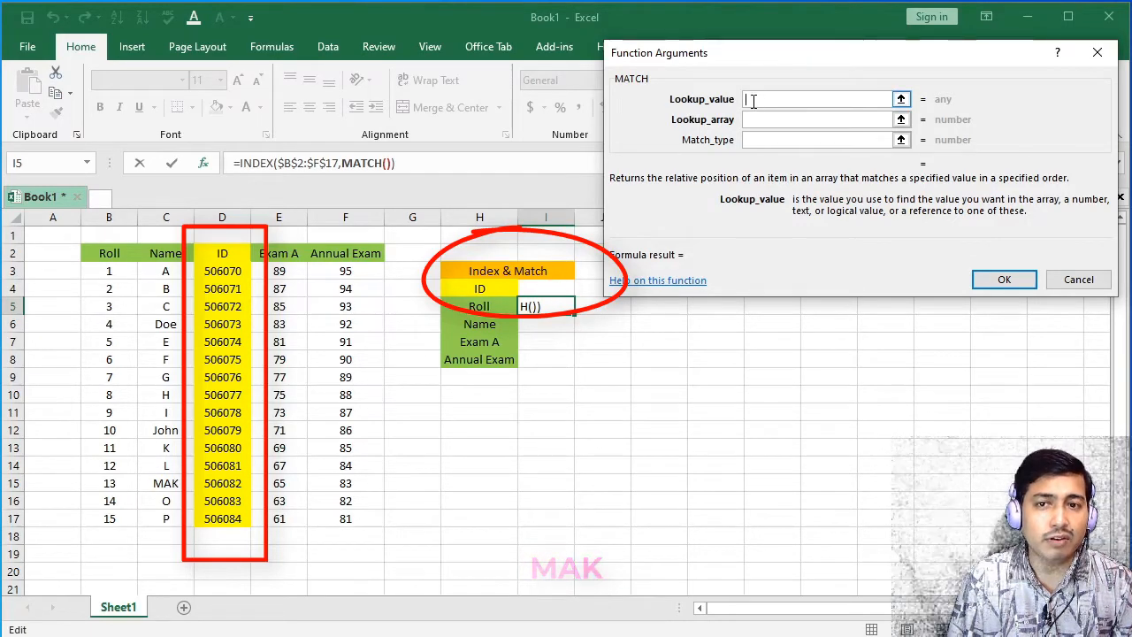
click(552, 291)
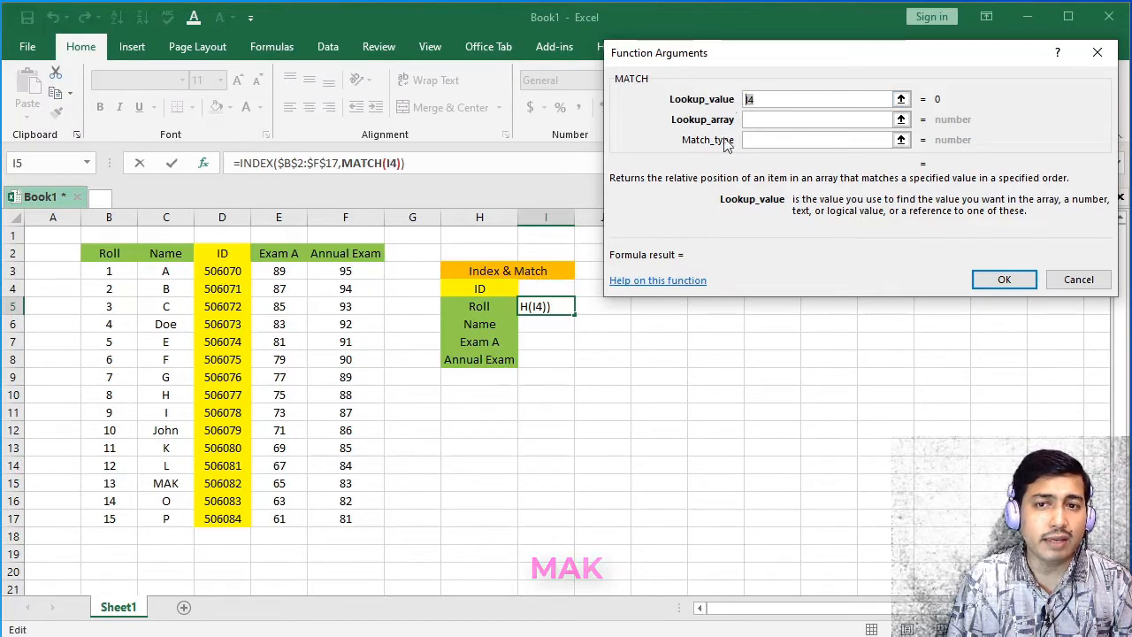
click(787, 99)
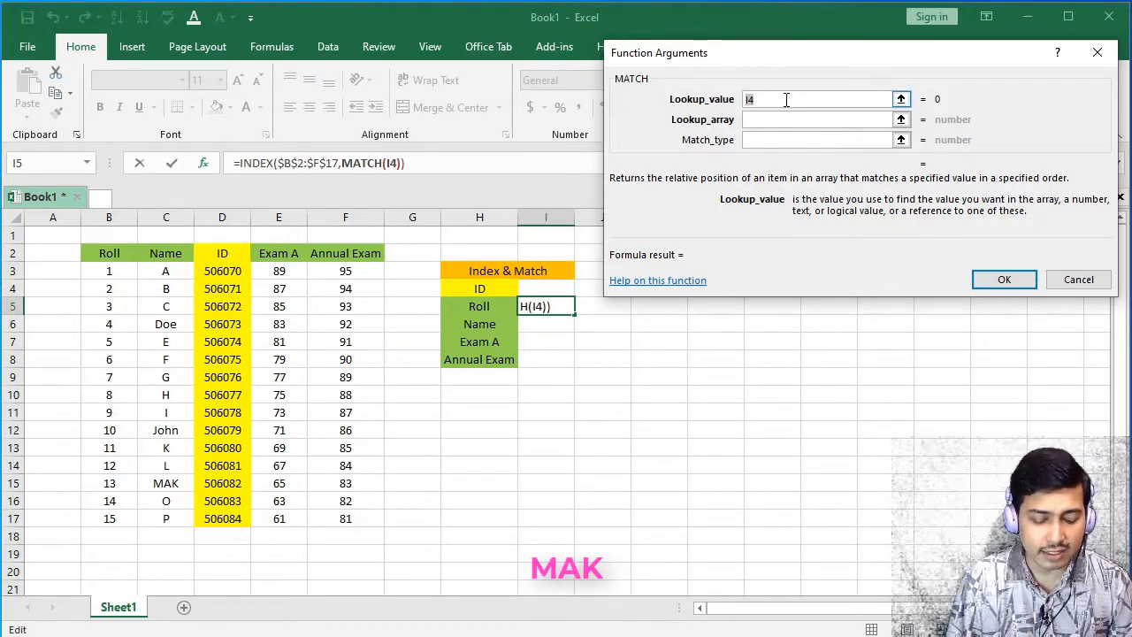
key(F4)
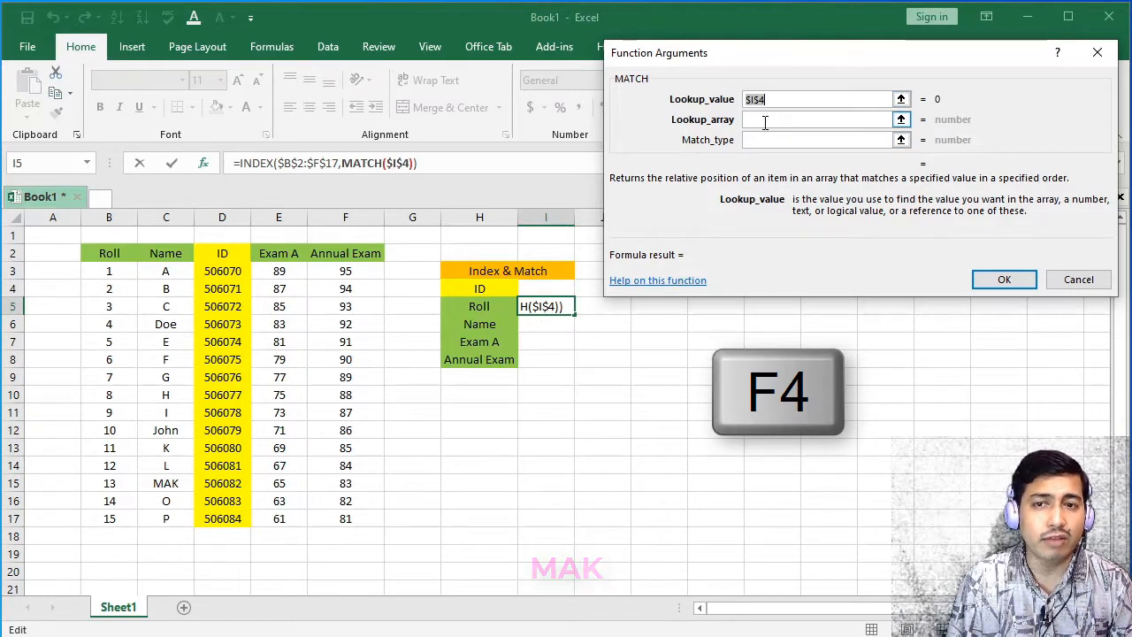
- Set the Lookup_array of MATCH to the ID column with its header, D2:D17
click(766, 123)
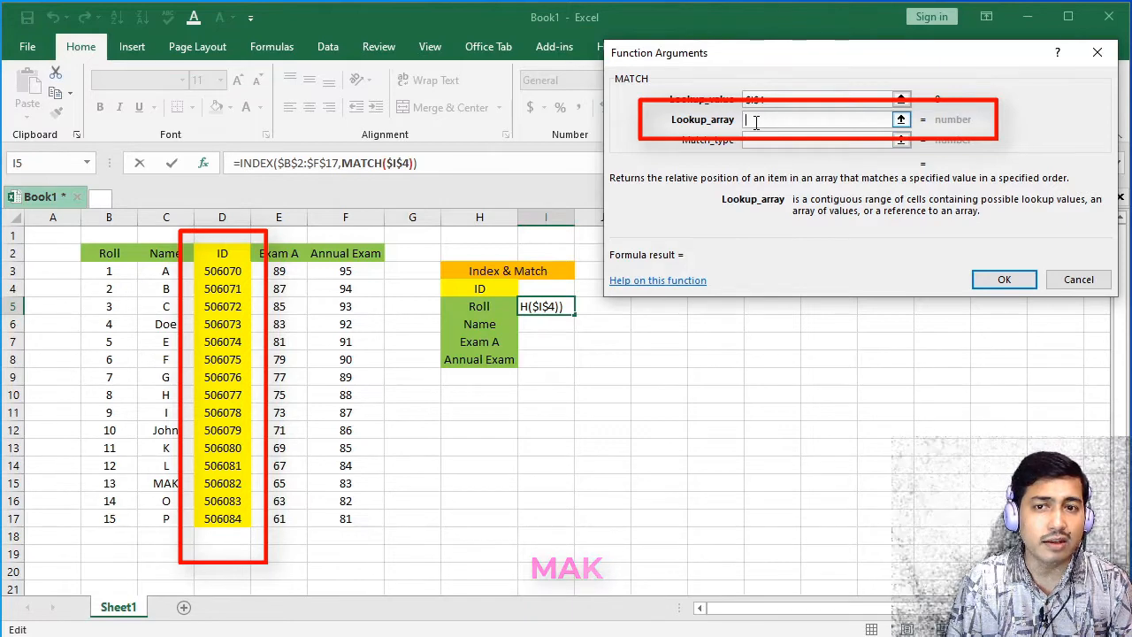
drag(237, 253, 239, 522)
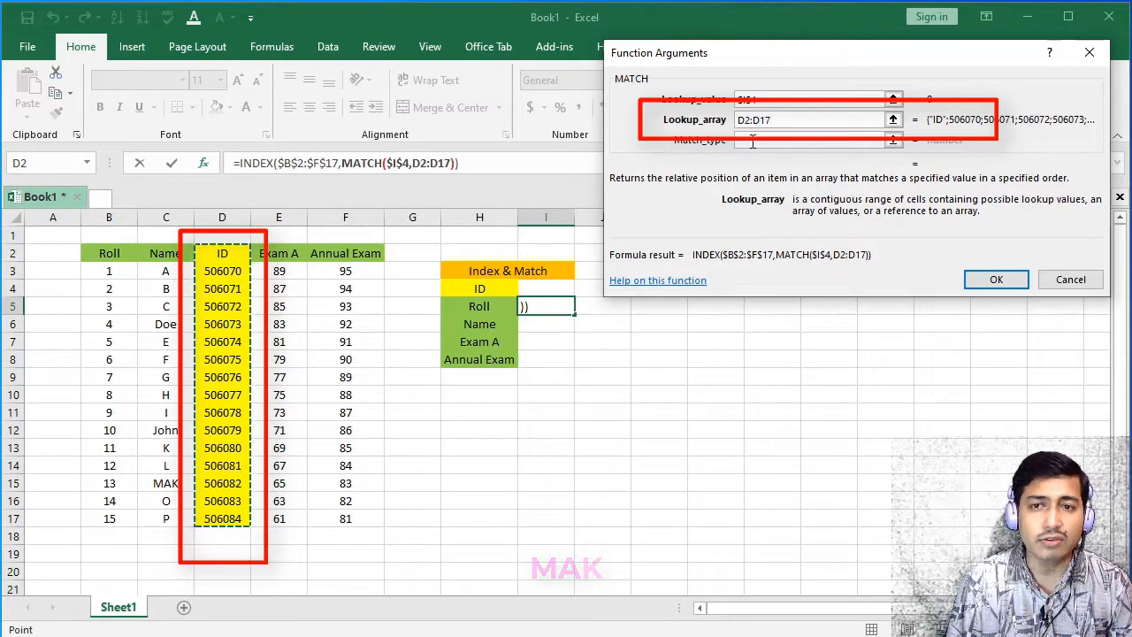
drag(774, 122, 719, 124)
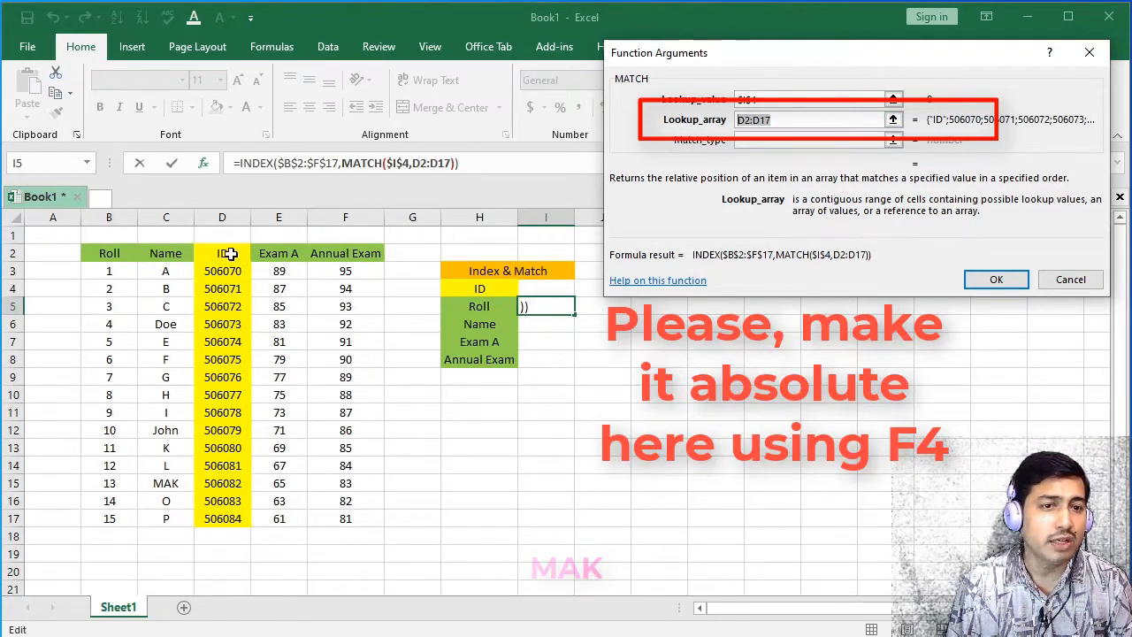
key(Tab)
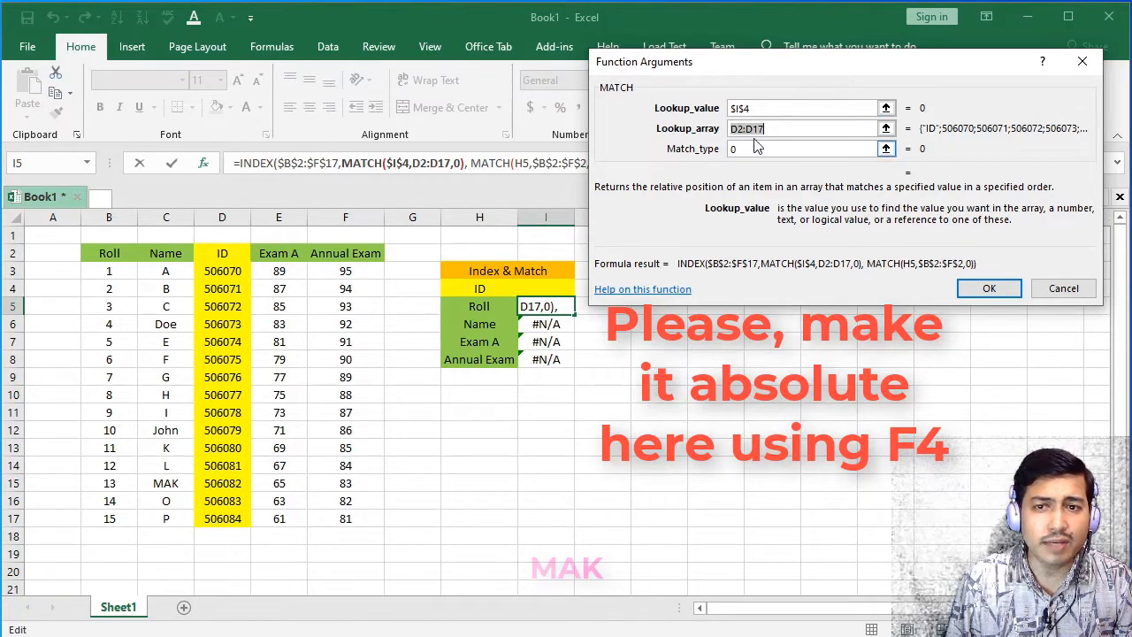
- Make the Lookup_array reference of the ID MATCH absolute as $D$2:$D$17 and accept the arguments
click(777, 127)
drag(765, 127, 729, 129)
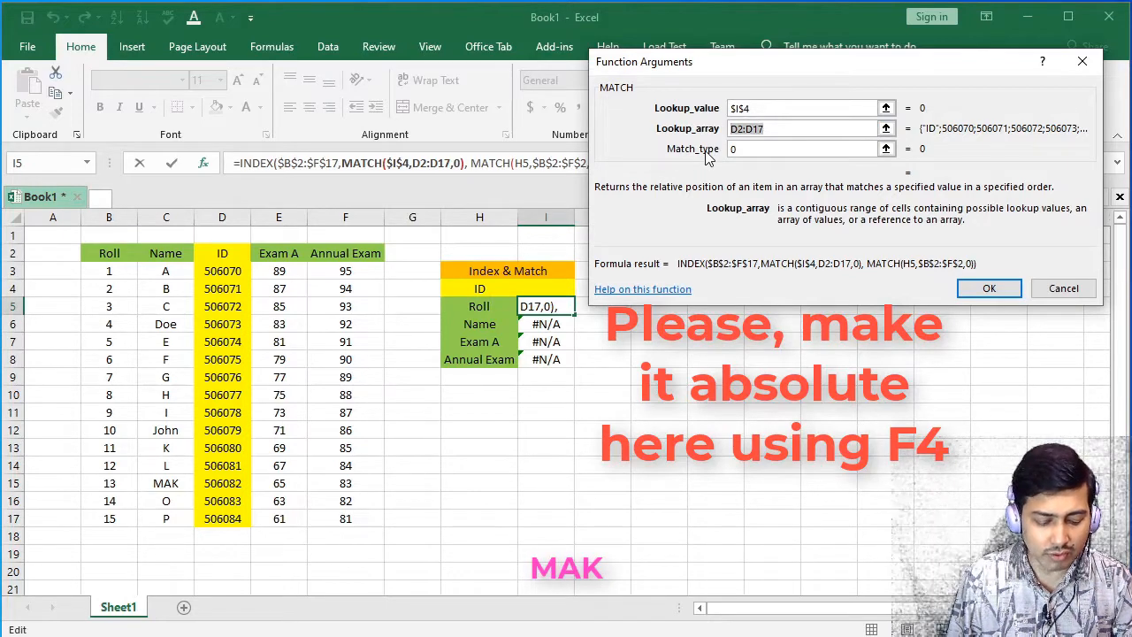
key(F4)
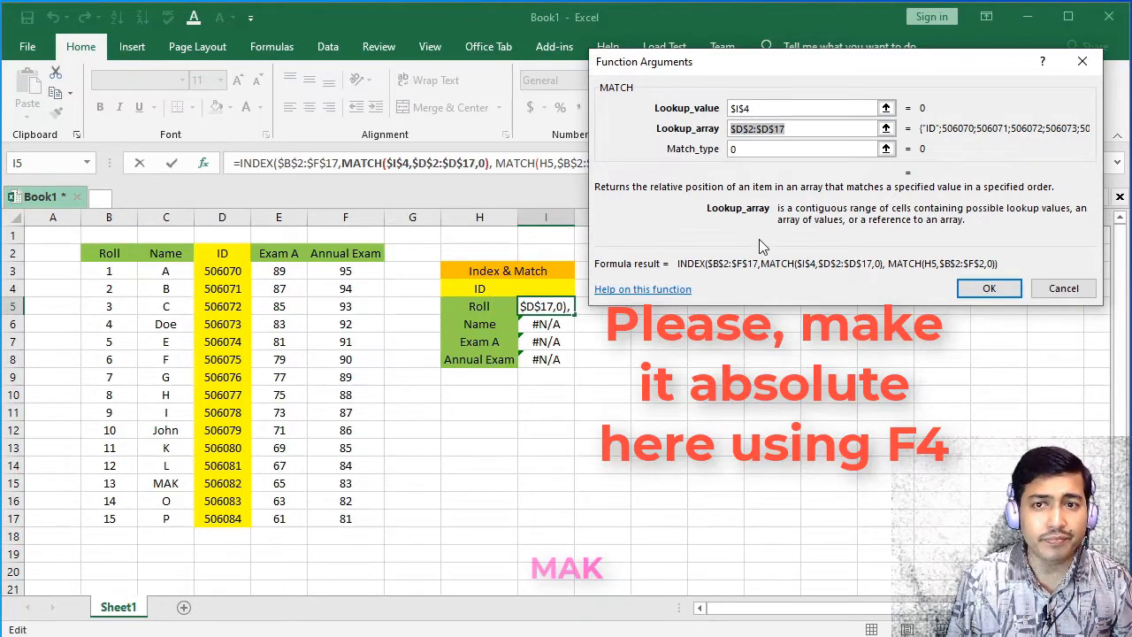
click(989, 289)
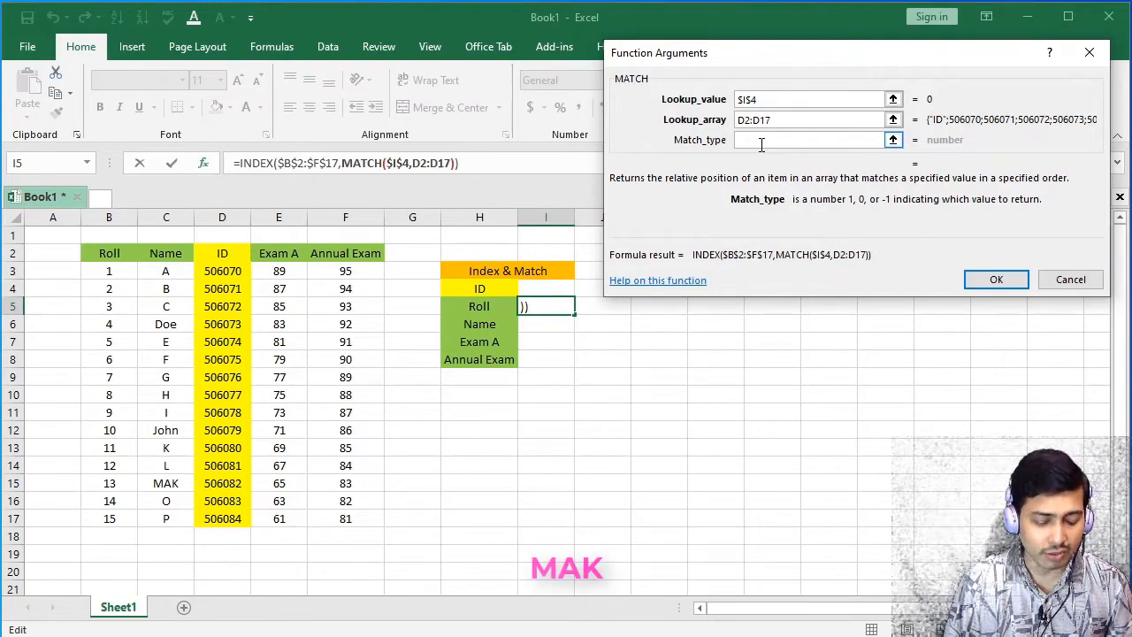
- Set the Match_type of the ID MATCH to 0 and accept the arguments
text(0)
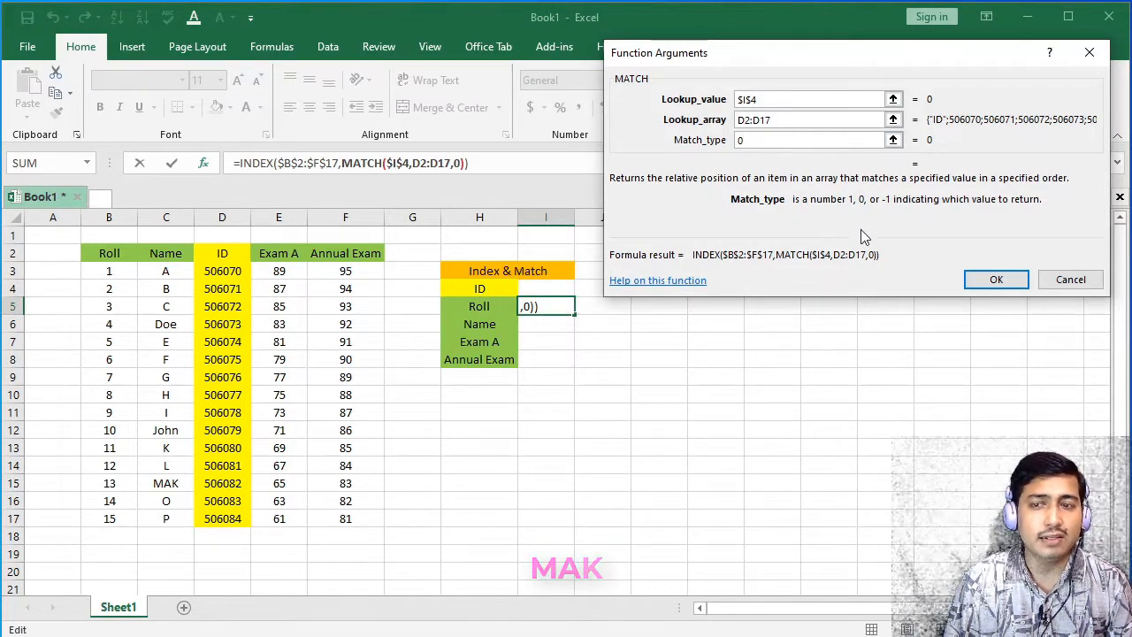
click(997, 279)
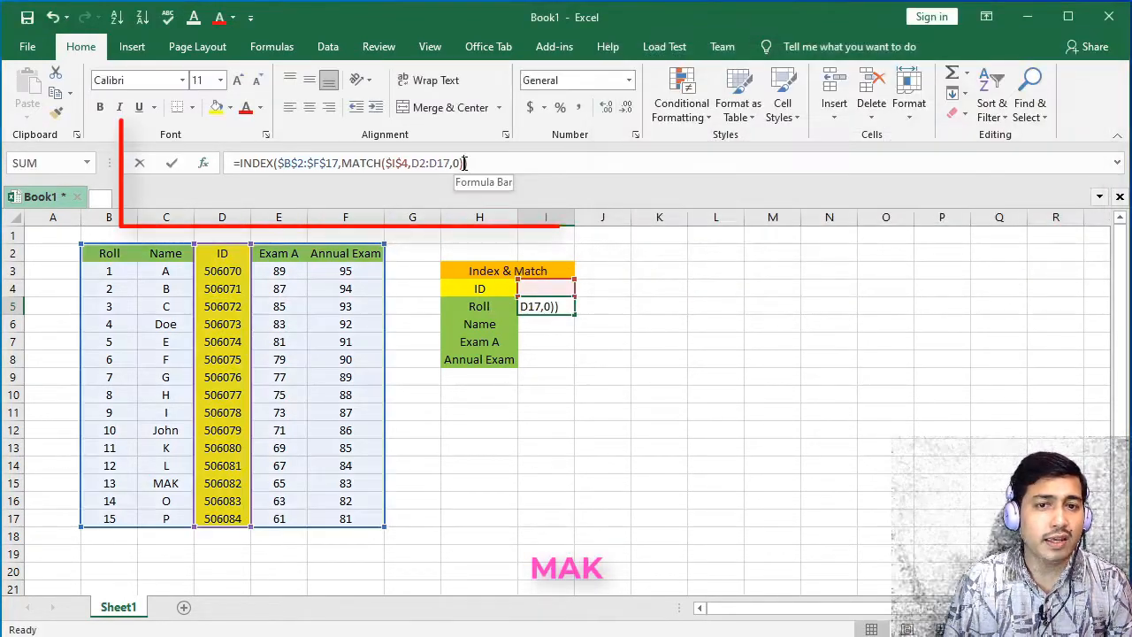
- Insert a second MATCH function as the column_num argument of INDEX, after the first MATCH in the I5 formula
click(466, 163)
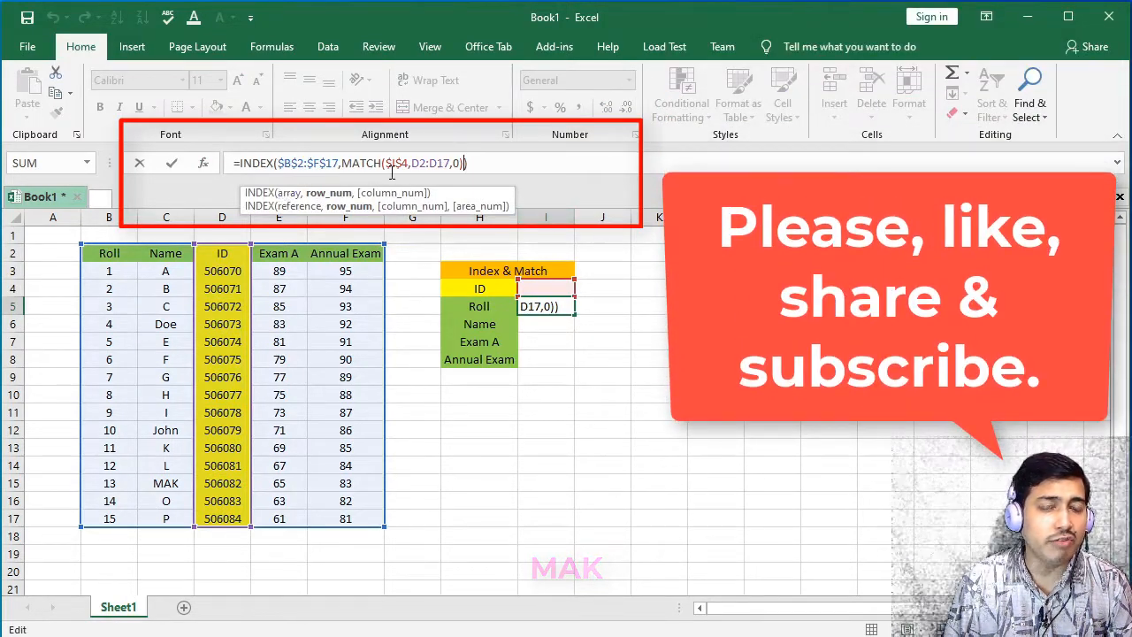
click(339, 163)
drag(342, 163, 461, 163)
click(493, 163)
text())
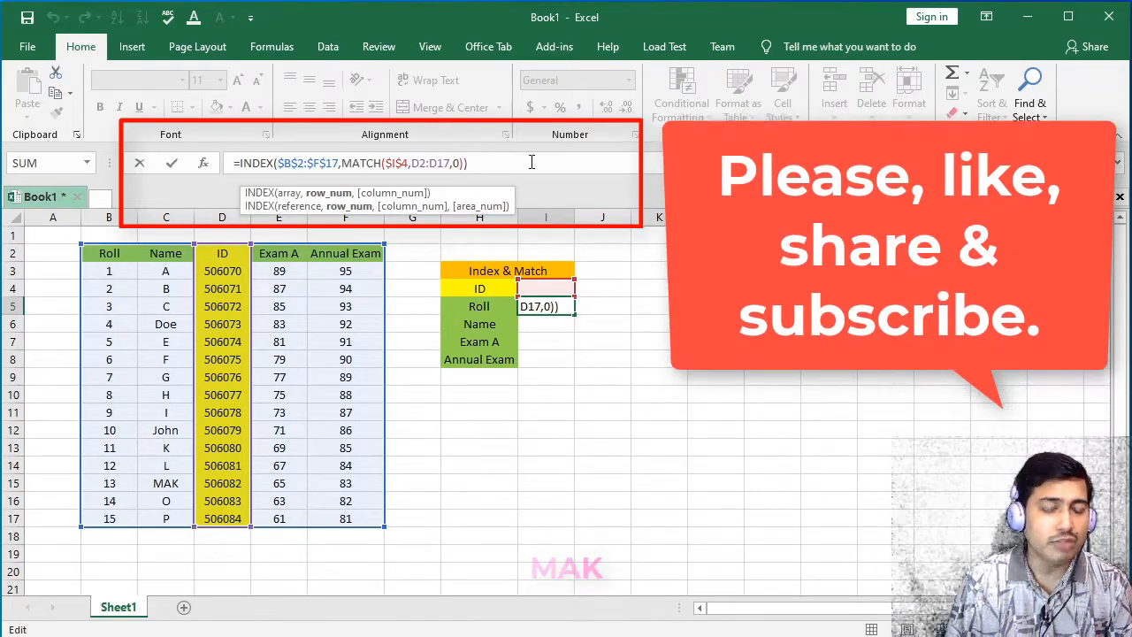
text(,)
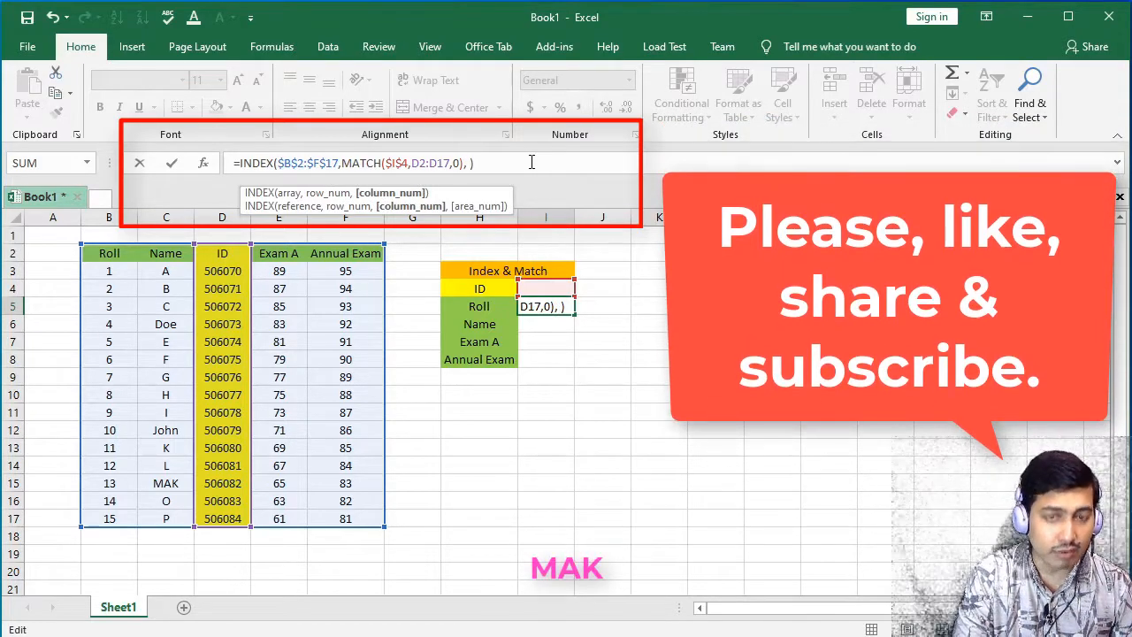
text( M)
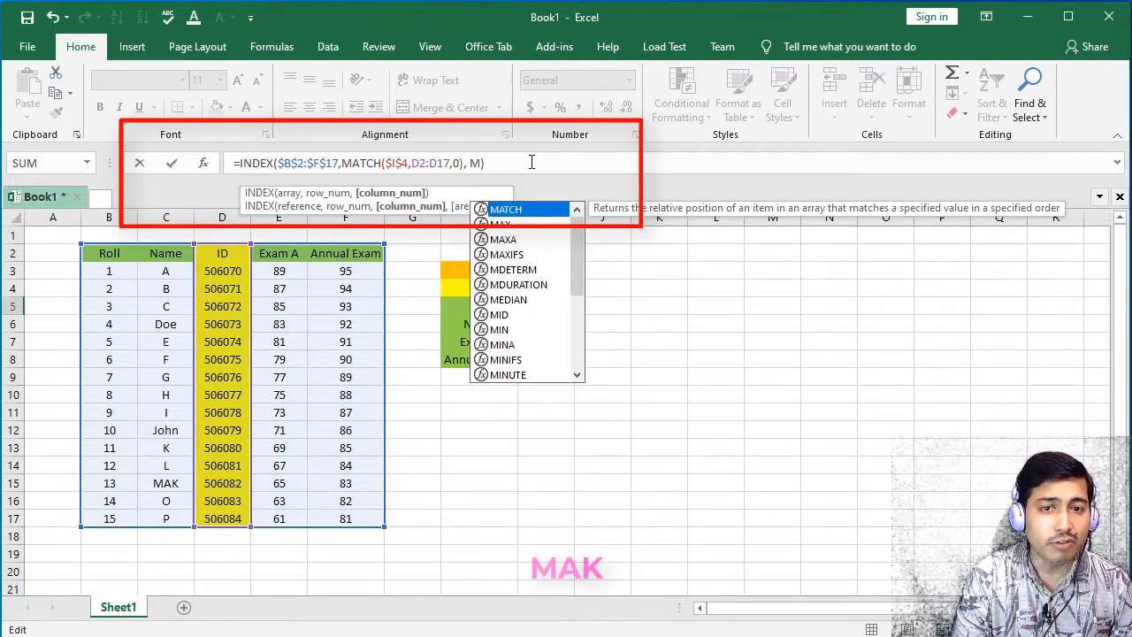
key(Tab)
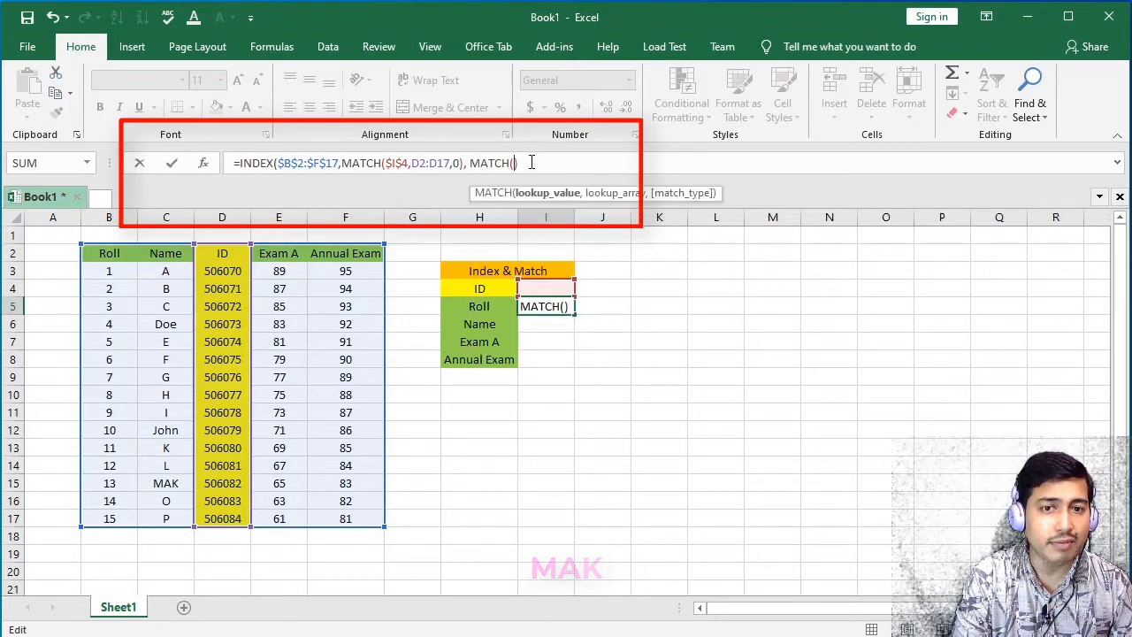
- Close the parentheses of the nested formula and set the Lookup_value of the second MATCH to the Roll label cell H5
text()))
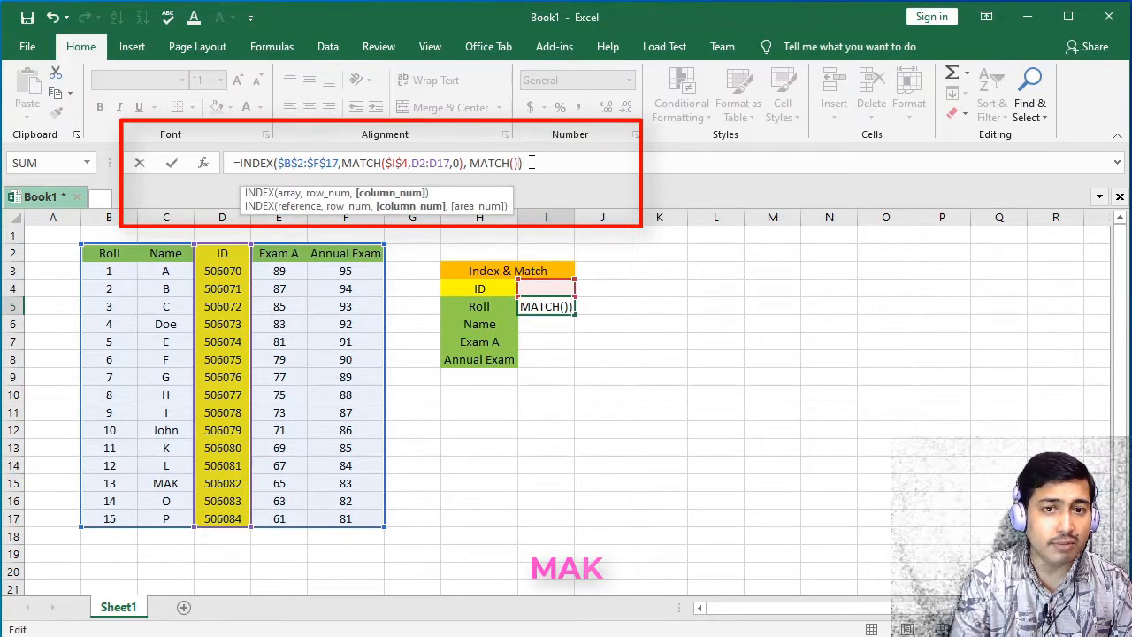
click(515, 163)
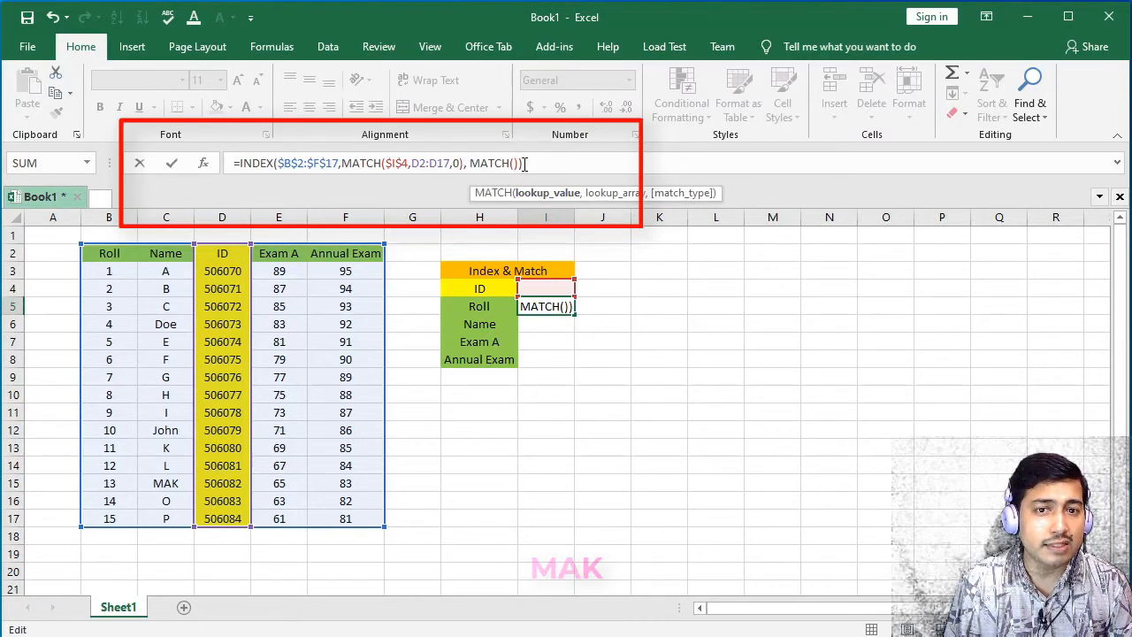
click(204, 164)
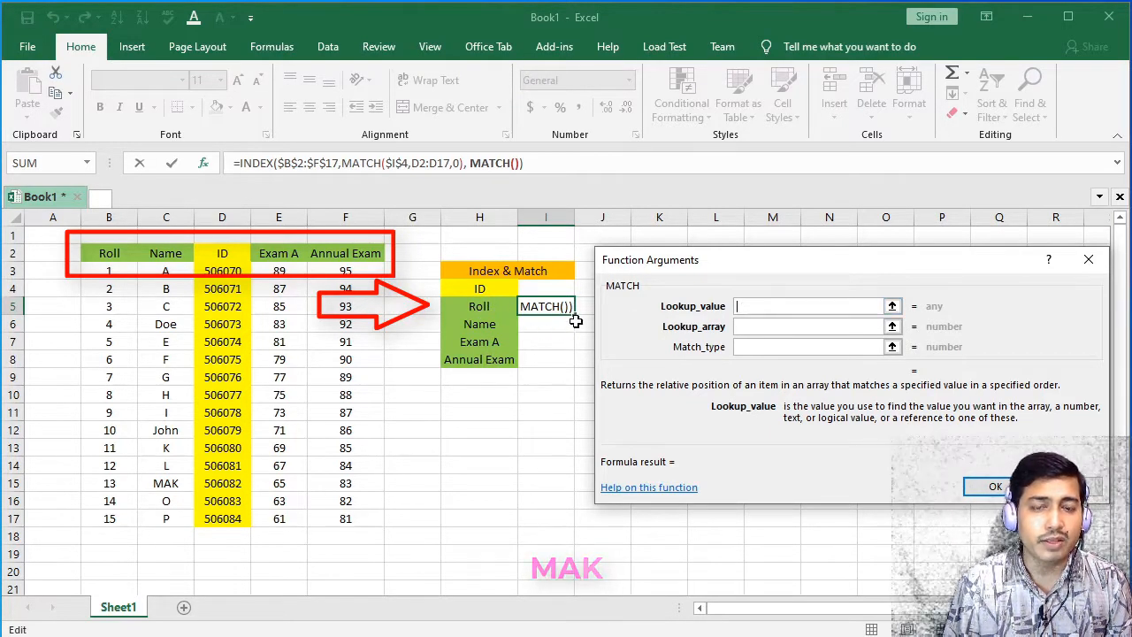
drag(686, 262, 678, 66)
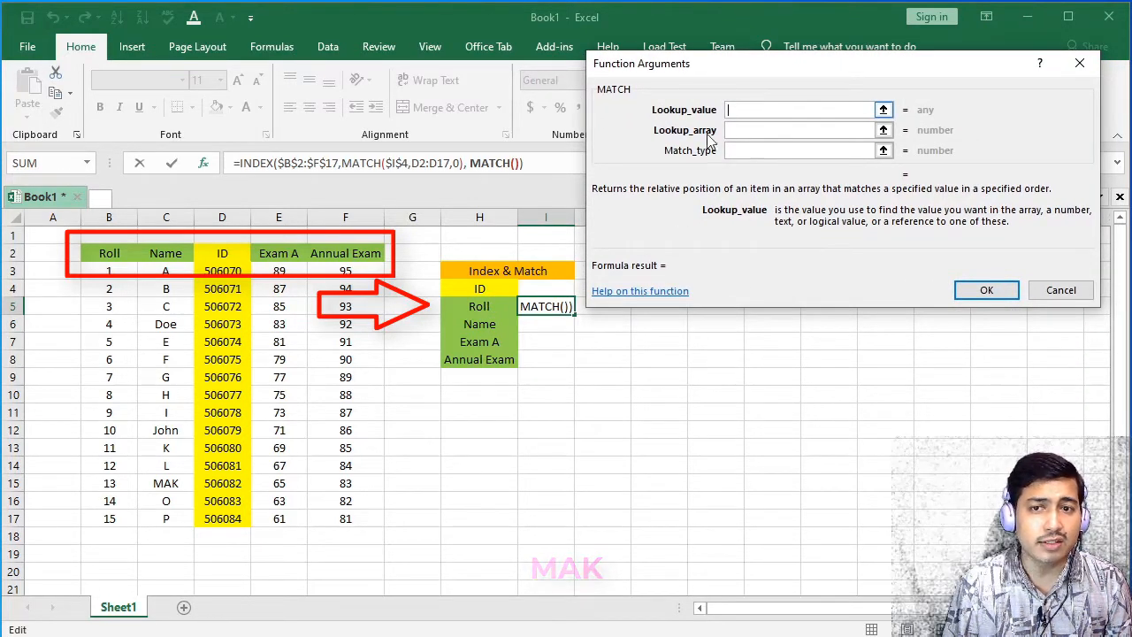
click(486, 307)
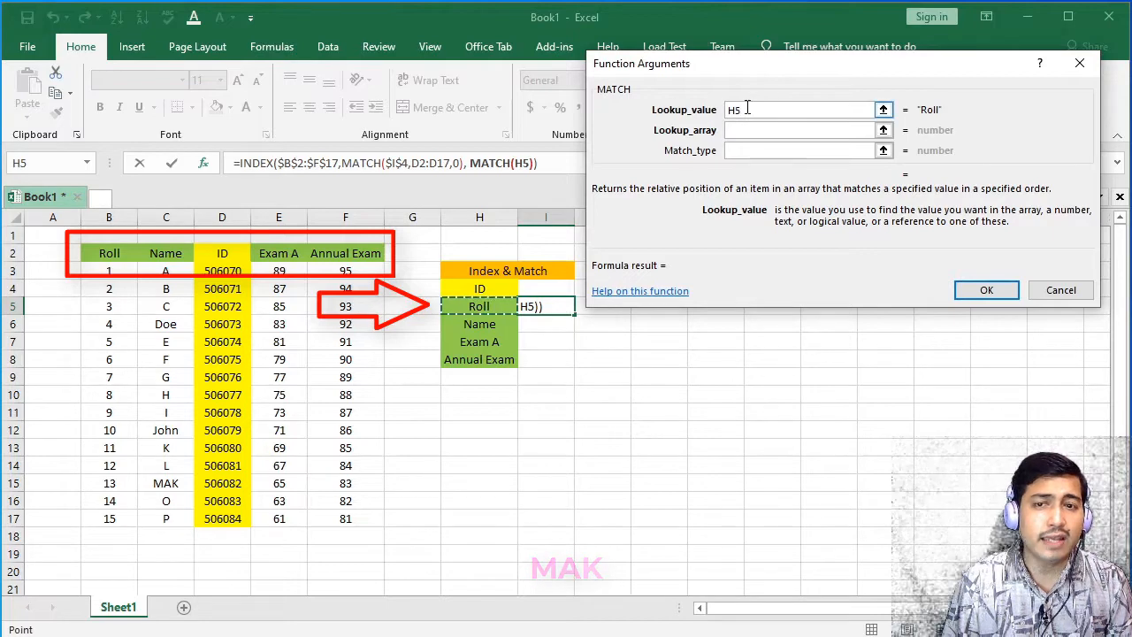
drag(730, 109, 728, 111)
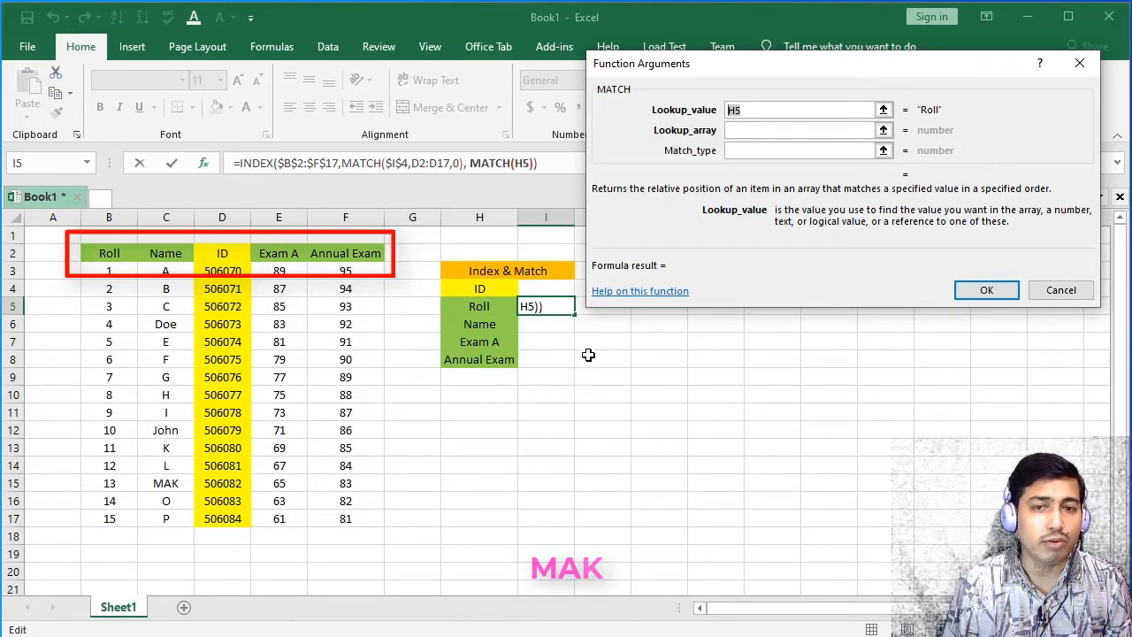
click(744, 109)
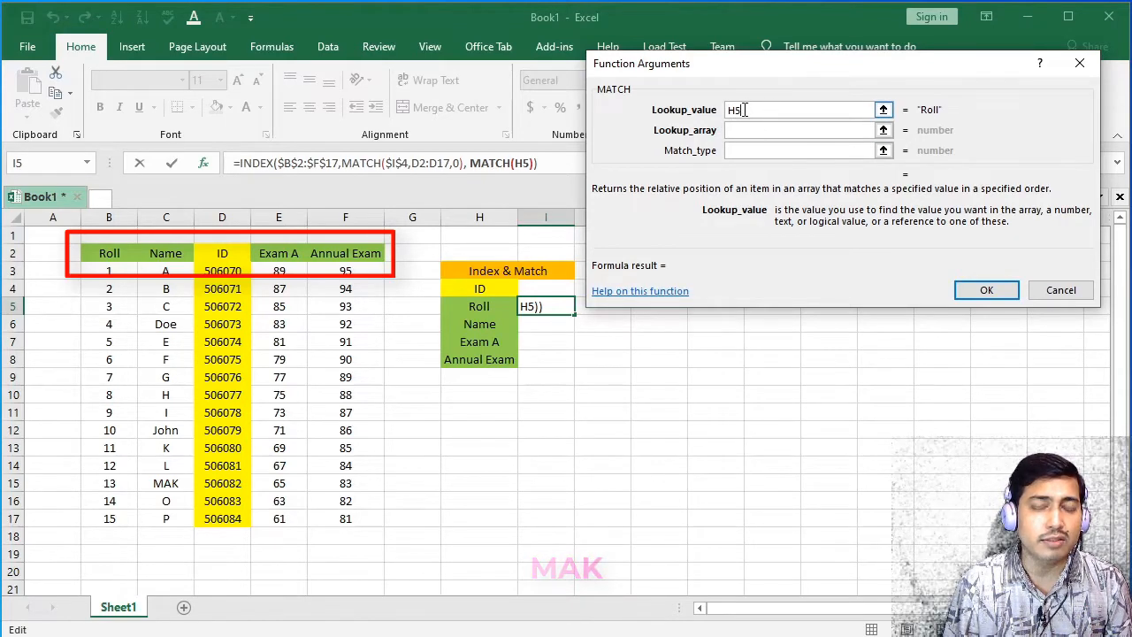
- Set the Lookup_array of the second MATCH to the table's header row as the absolute reference $B$2:$F$2
key(Tab)
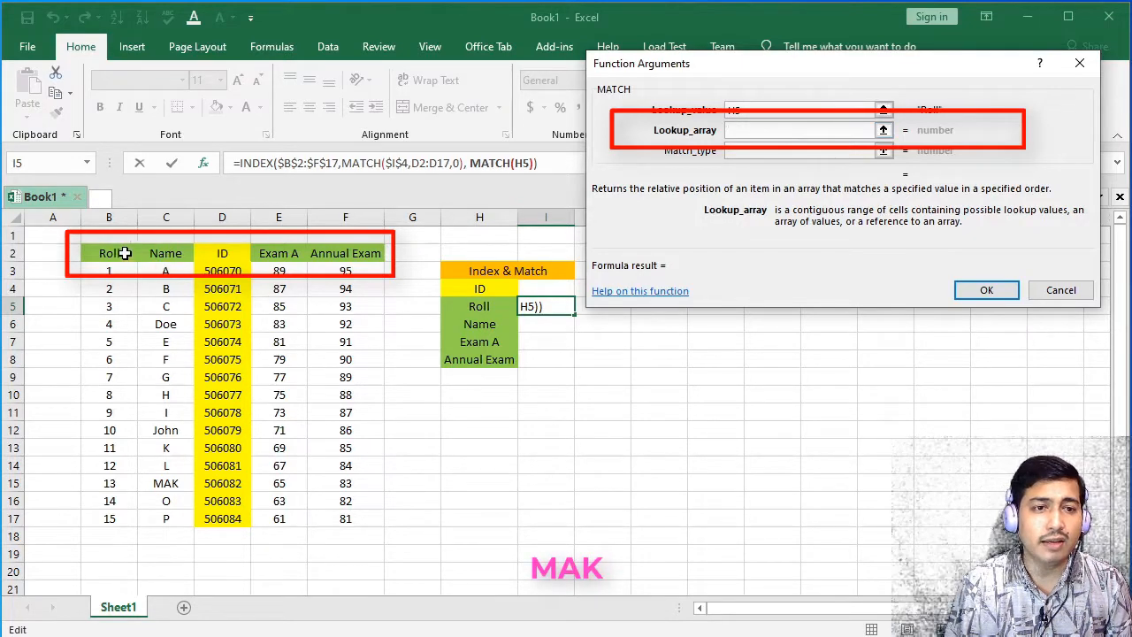
drag(124, 253, 279, 250)
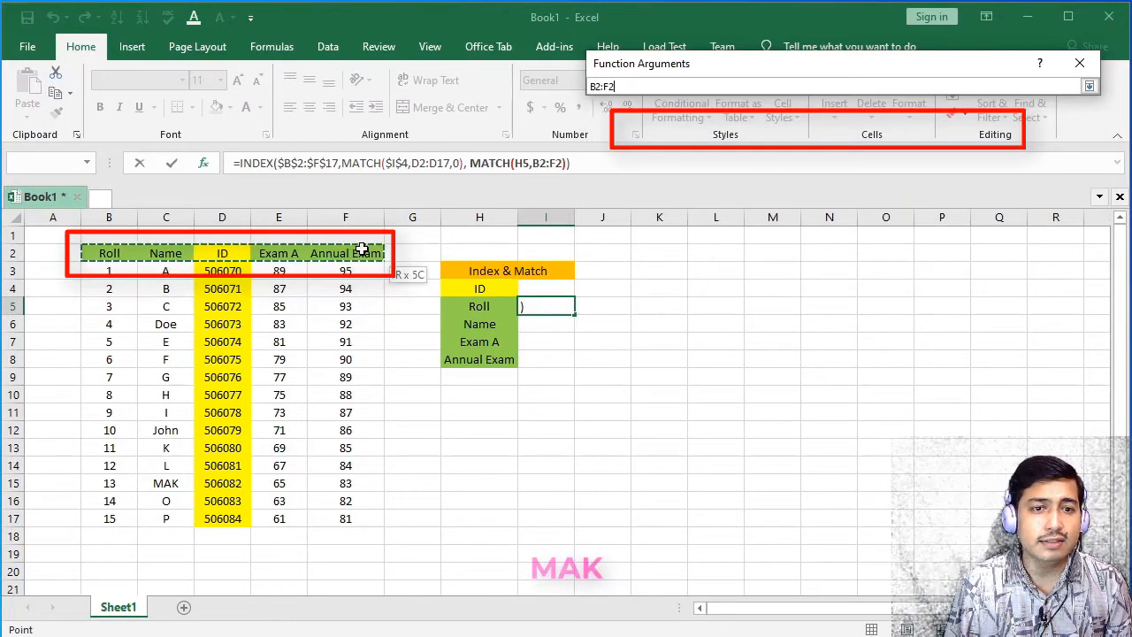
drag(362, 251, 364, 253)
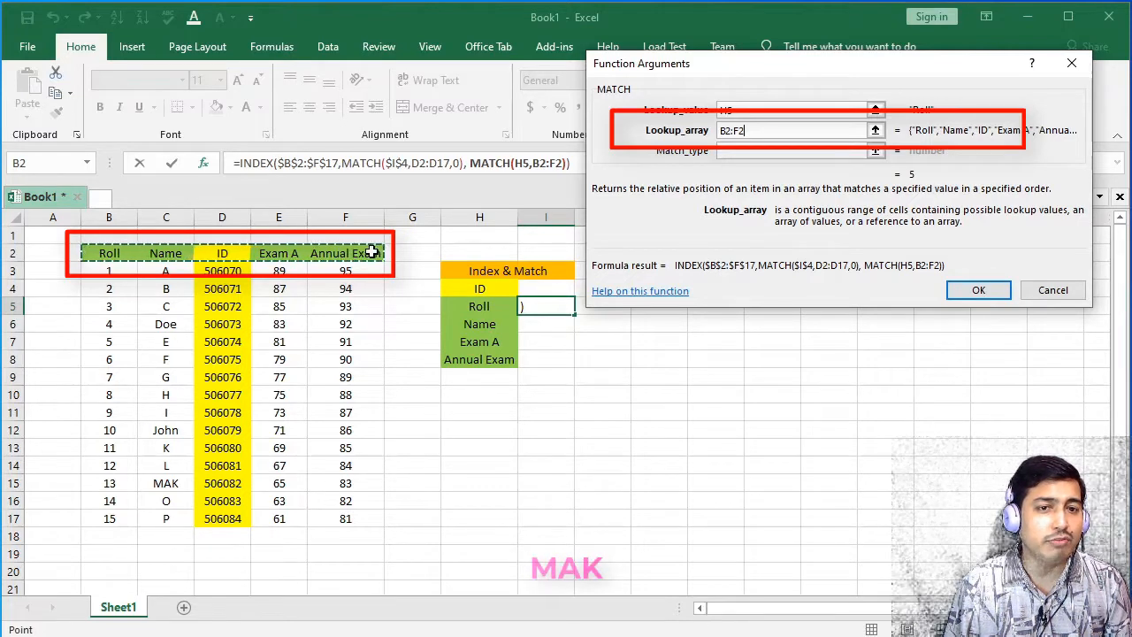
drag(746, 129, 704, 131)
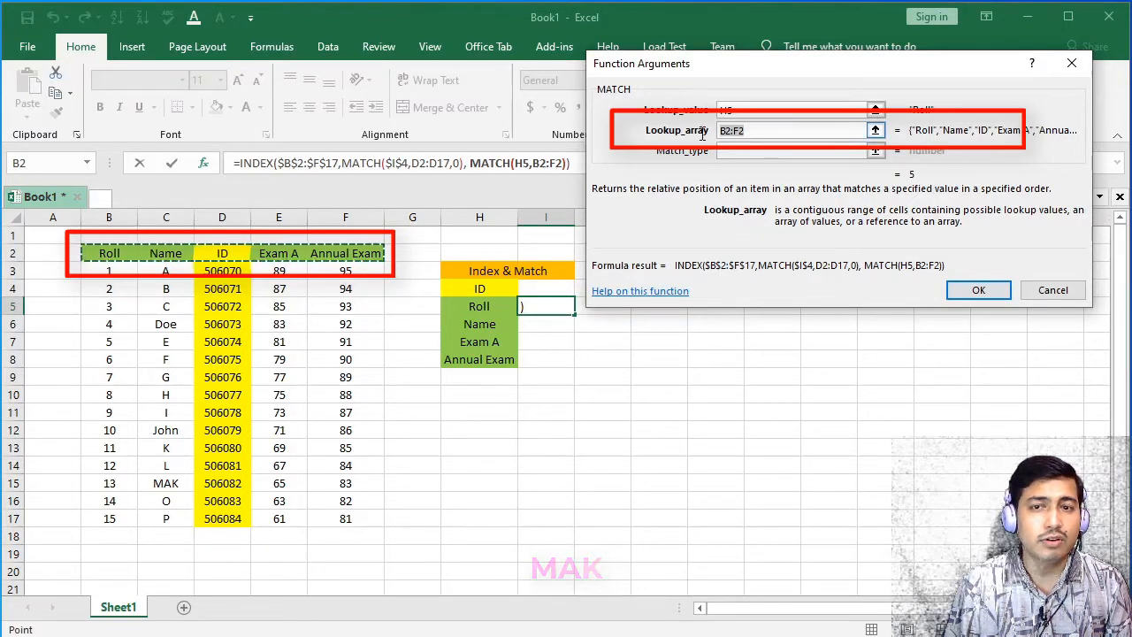
key(F4)
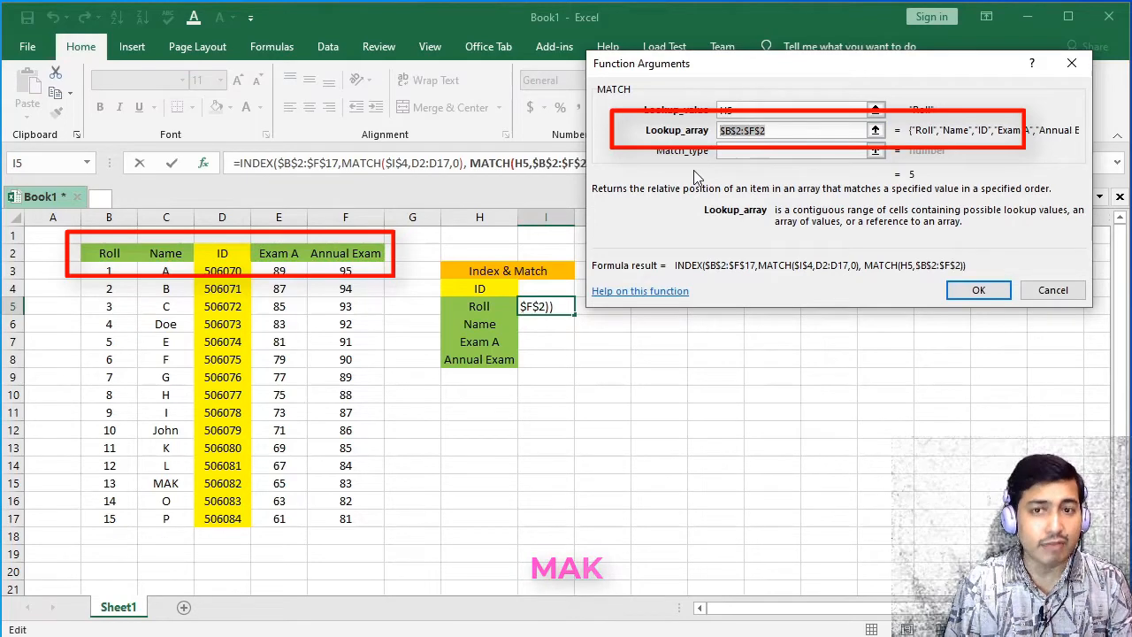
- Set the Match_type of the second MATCH to 0, accept the formula and fill it from I5 down to I8
click(736, 150)
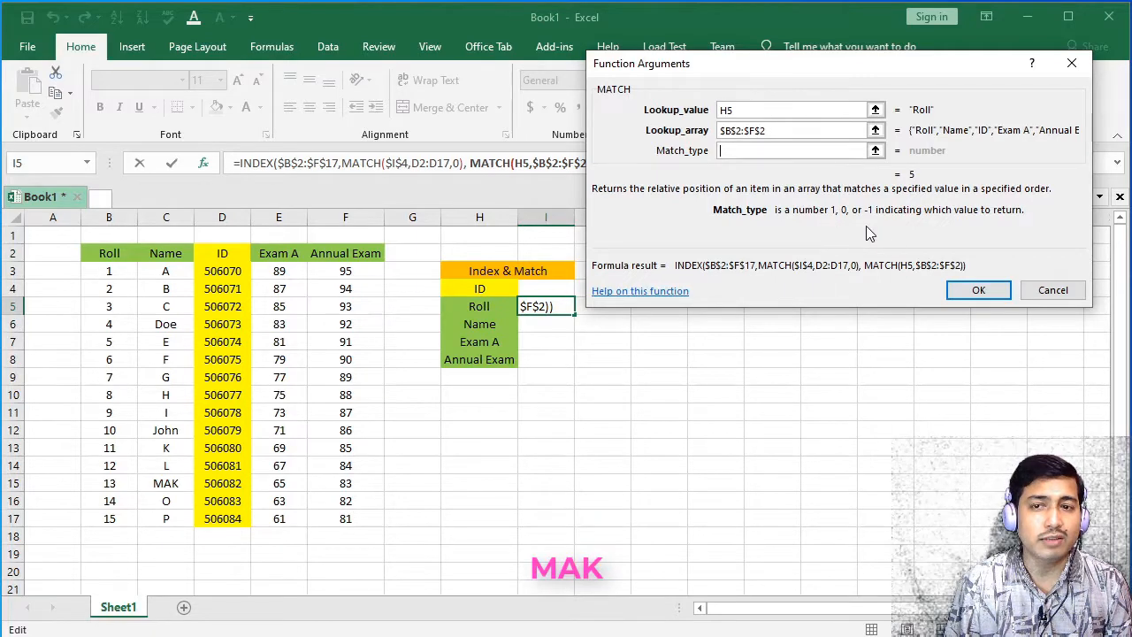
click(733, 150)
text(0)
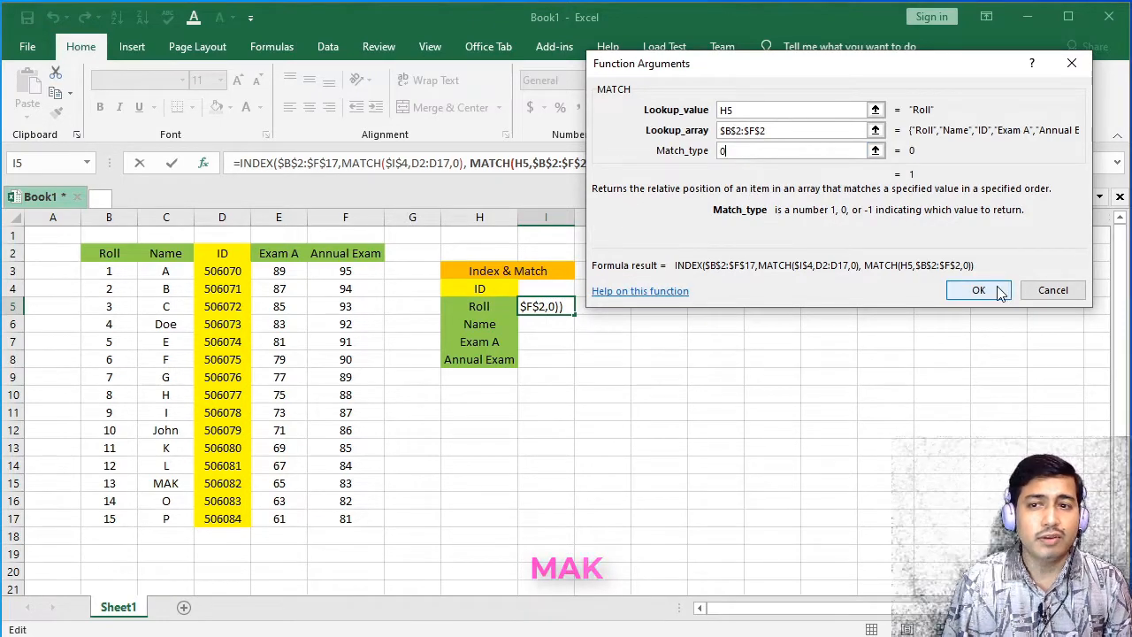
key(Return)
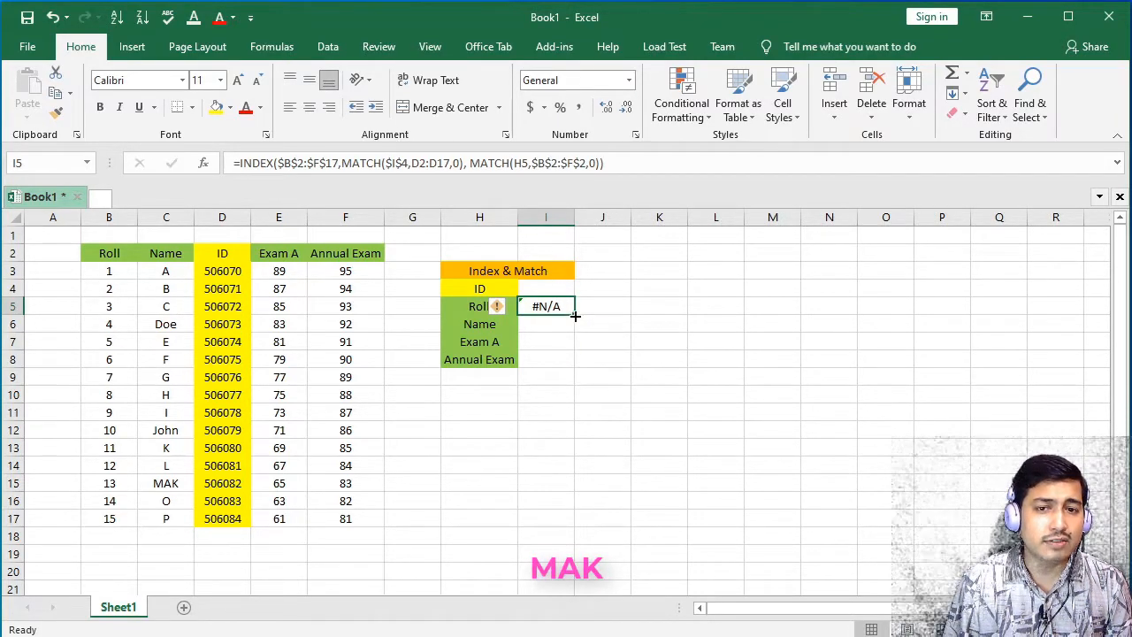
drag(575, 315, 575, 367)
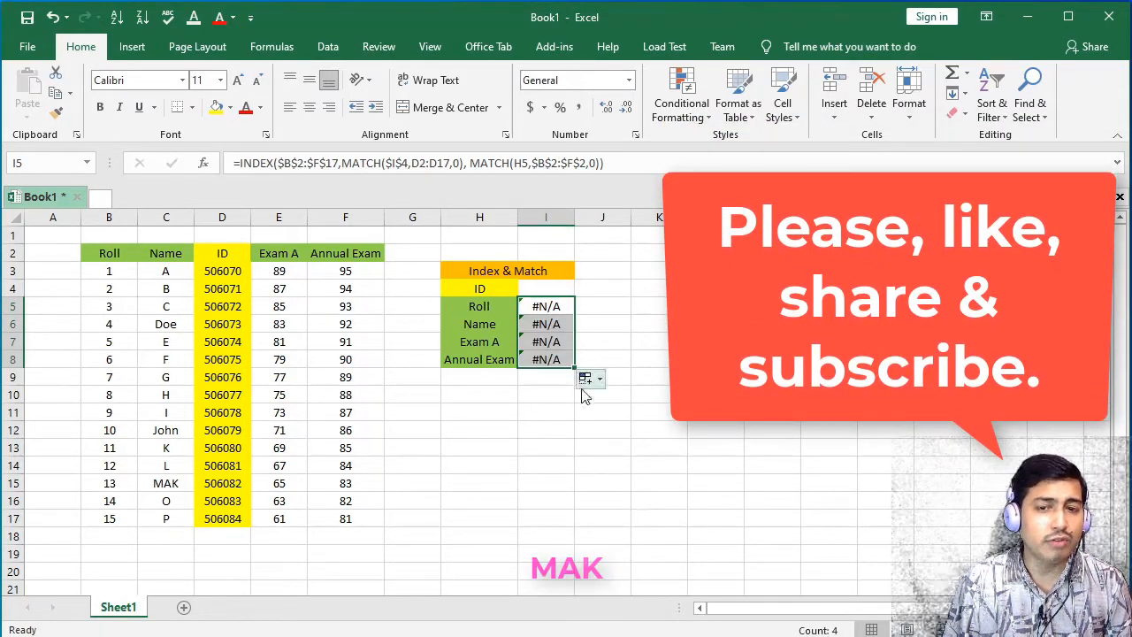
- Test the lookup by copying the ID from D12 into I4 and compare the retrieved details with row 12
click(566, 292)
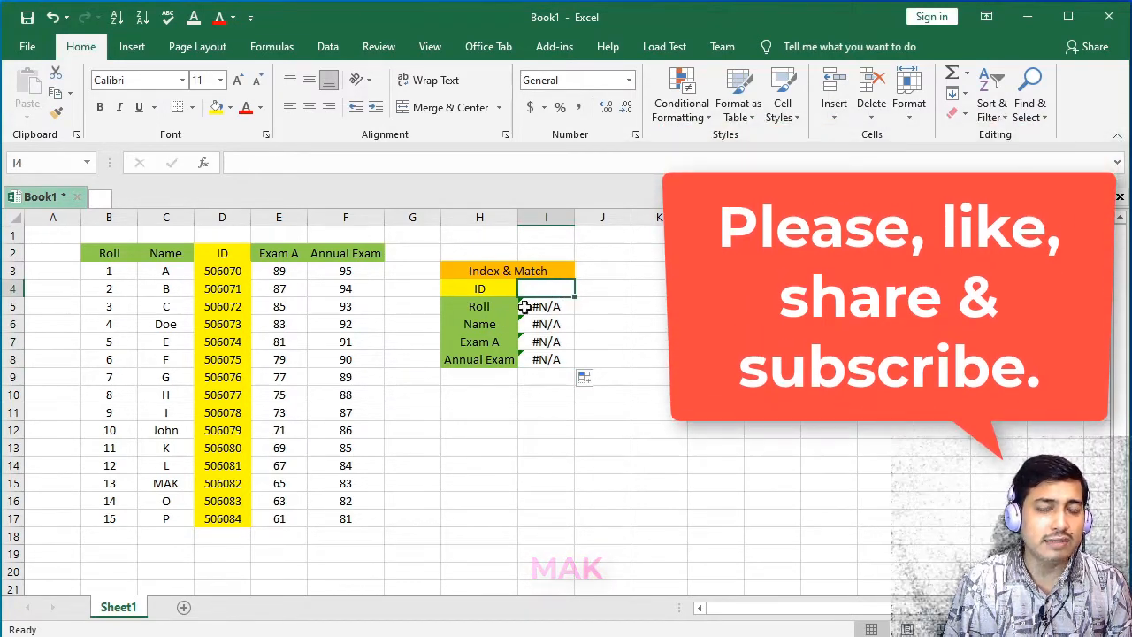
click(227, 433)
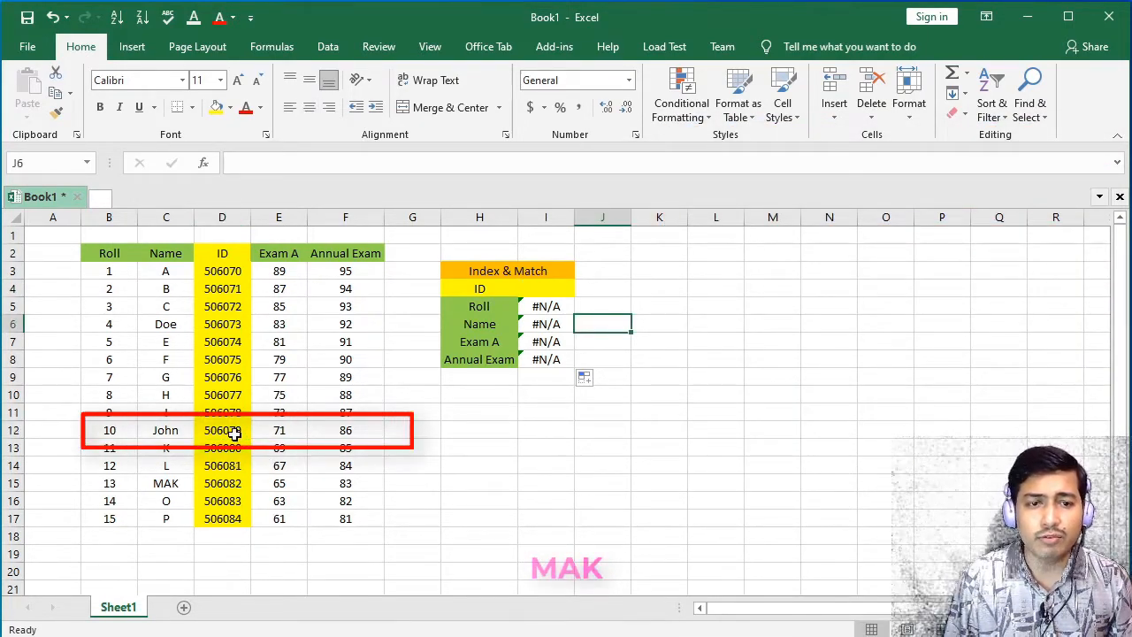
click(235, 434)
key(ctrl+c)
click(548, 288)
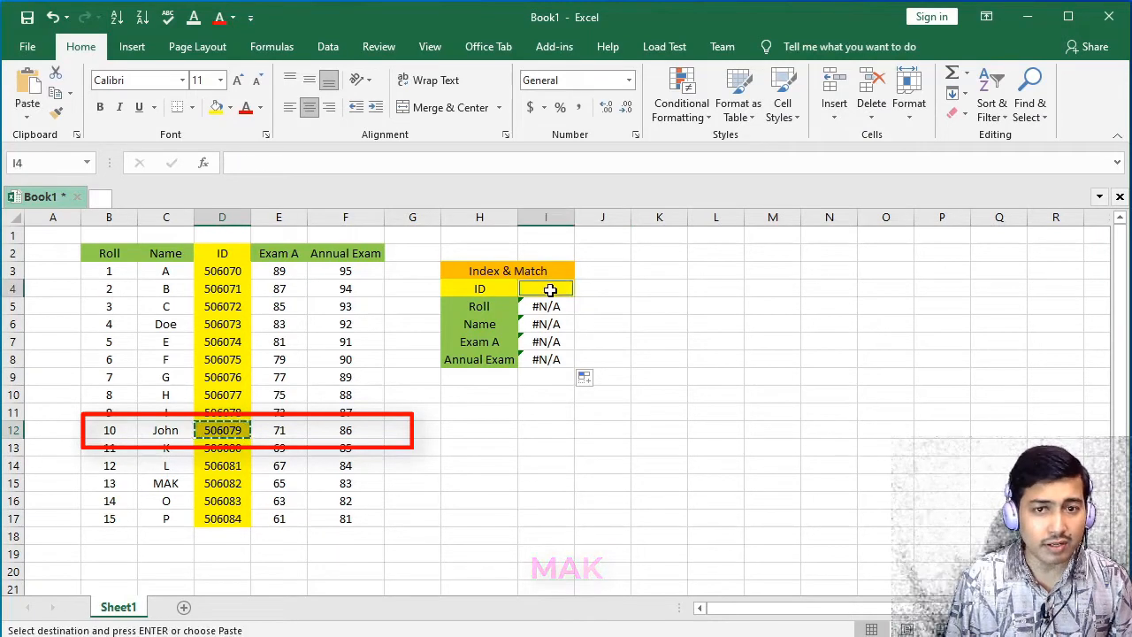
key(ctrl+v)
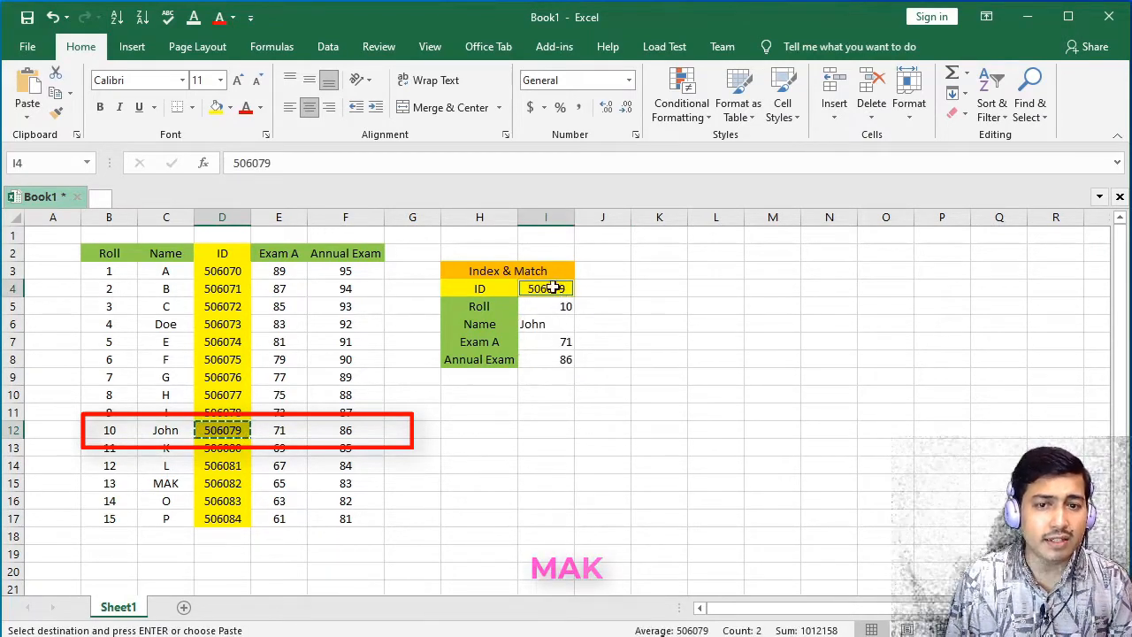
click(12, 430)
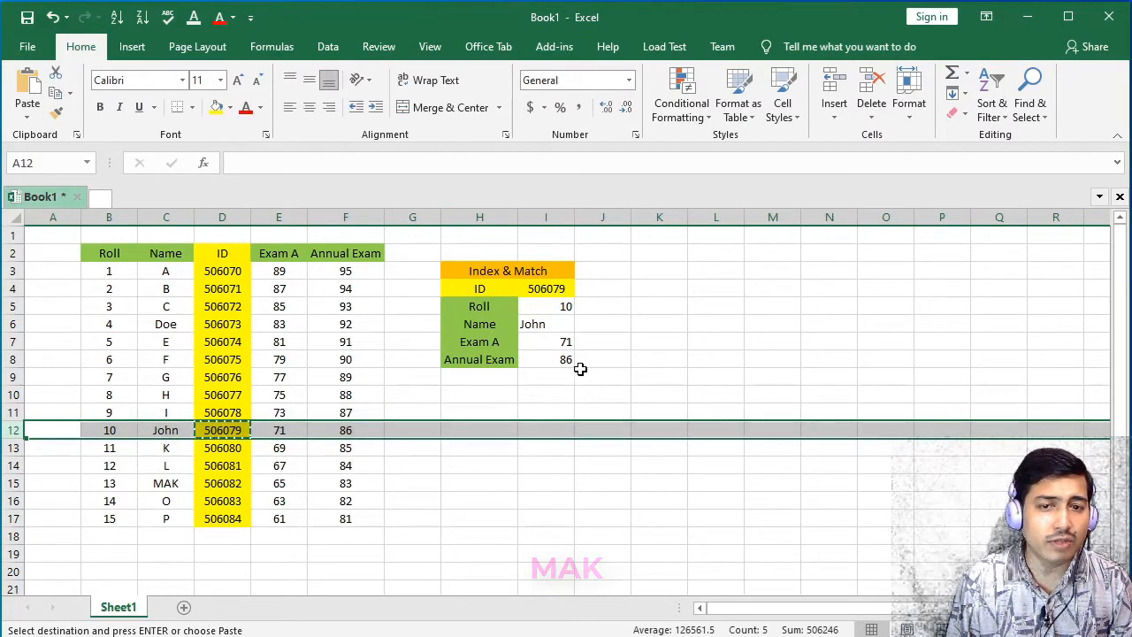
- Copy the ID from D6 into the lookup cell I4 and compare the retrieved details with row 6
click(223, 324)
key(ctrl+c)
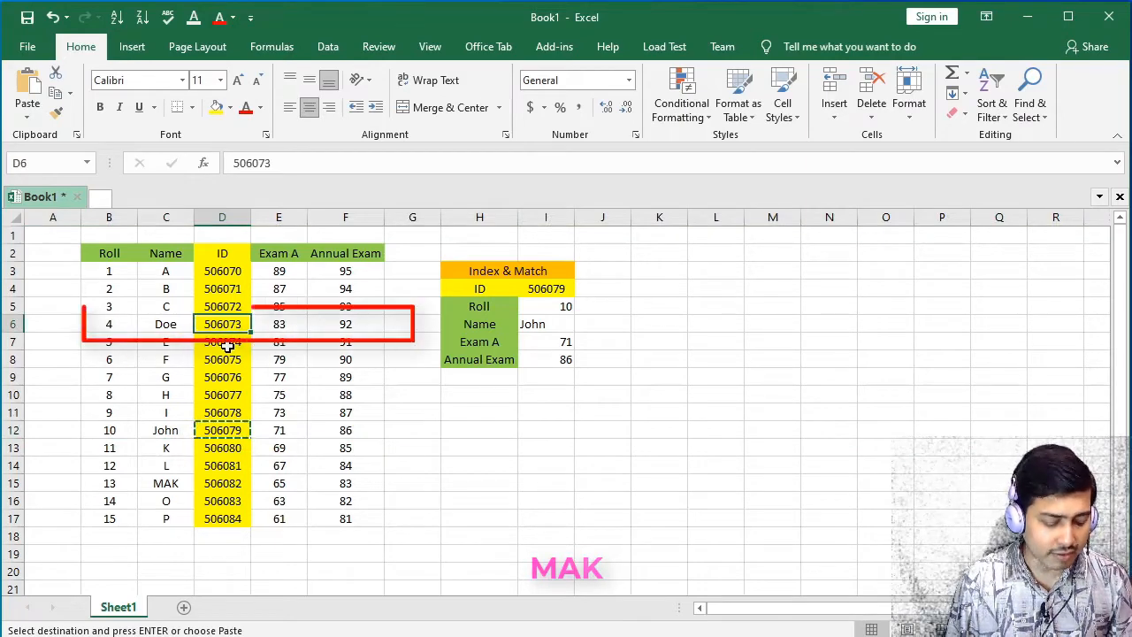
click(546, 289)
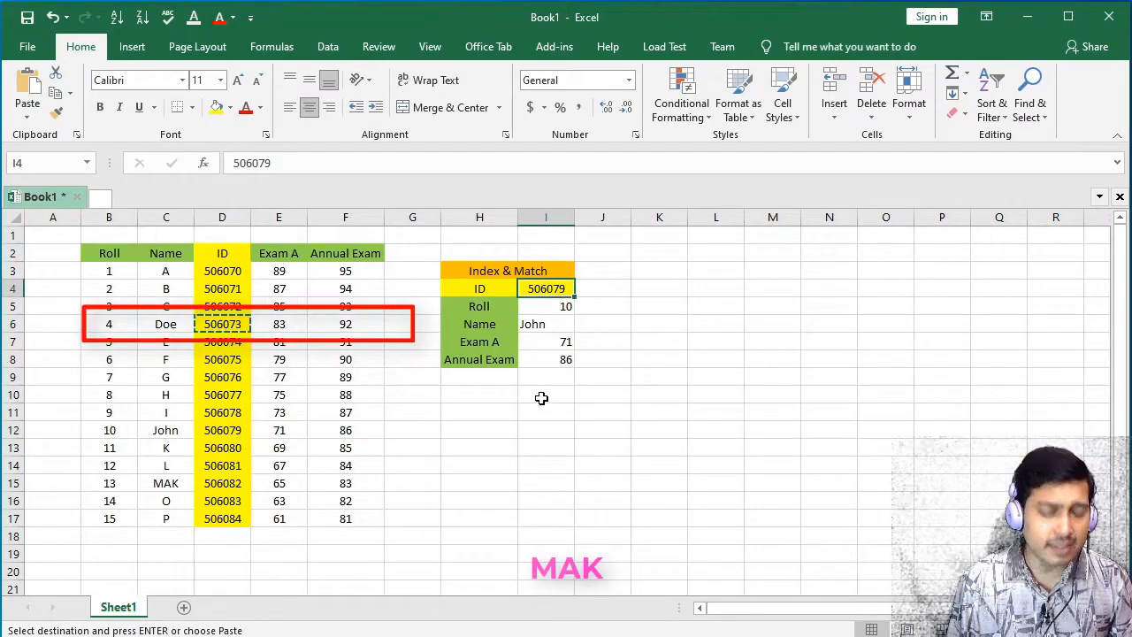
key(ctrl+v)
click(590, 409)
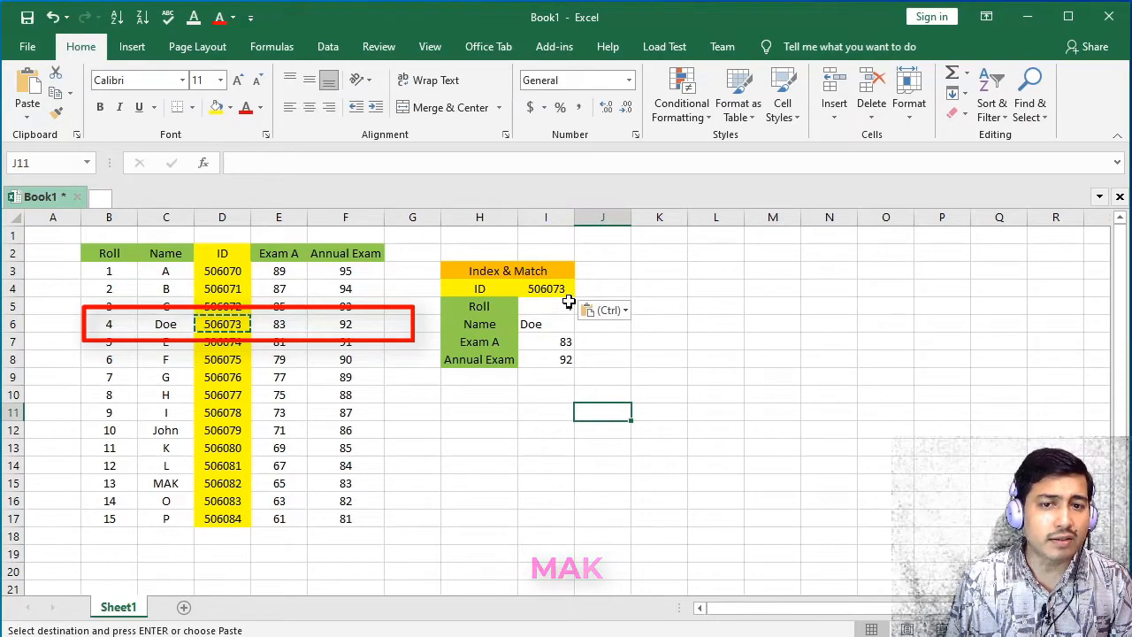
click(12, 324)
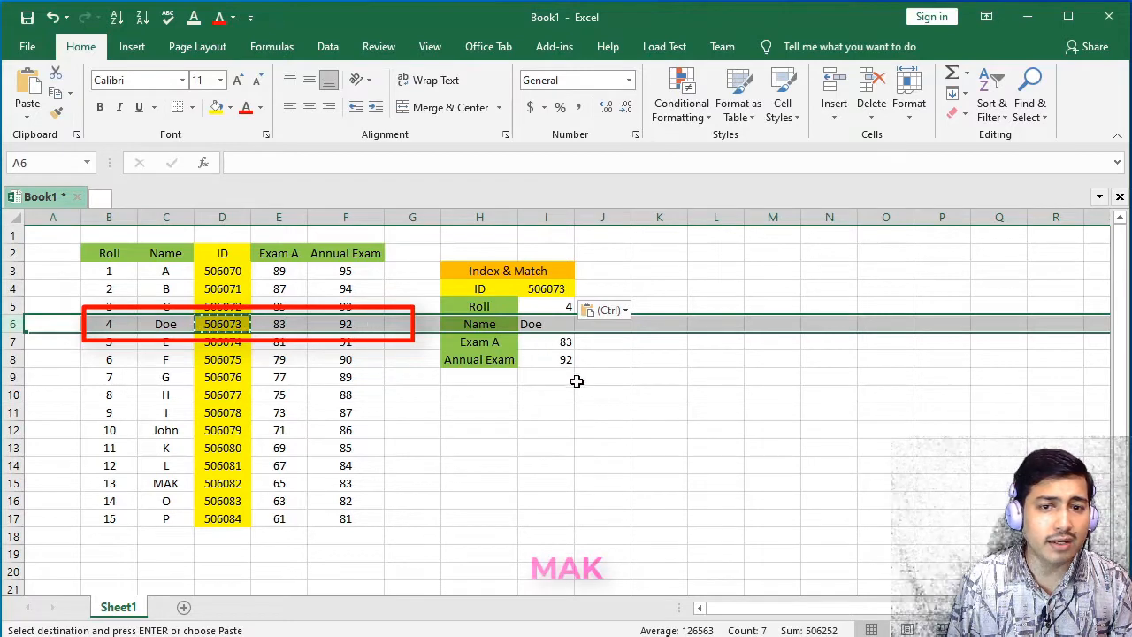
click(549, 392)
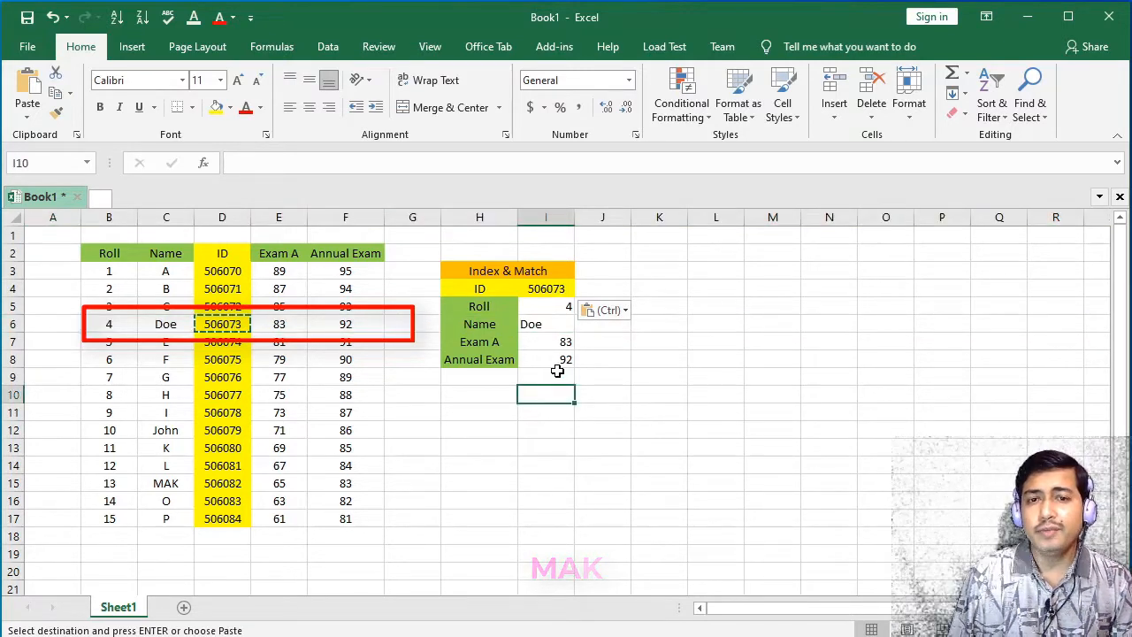
key(Escape)
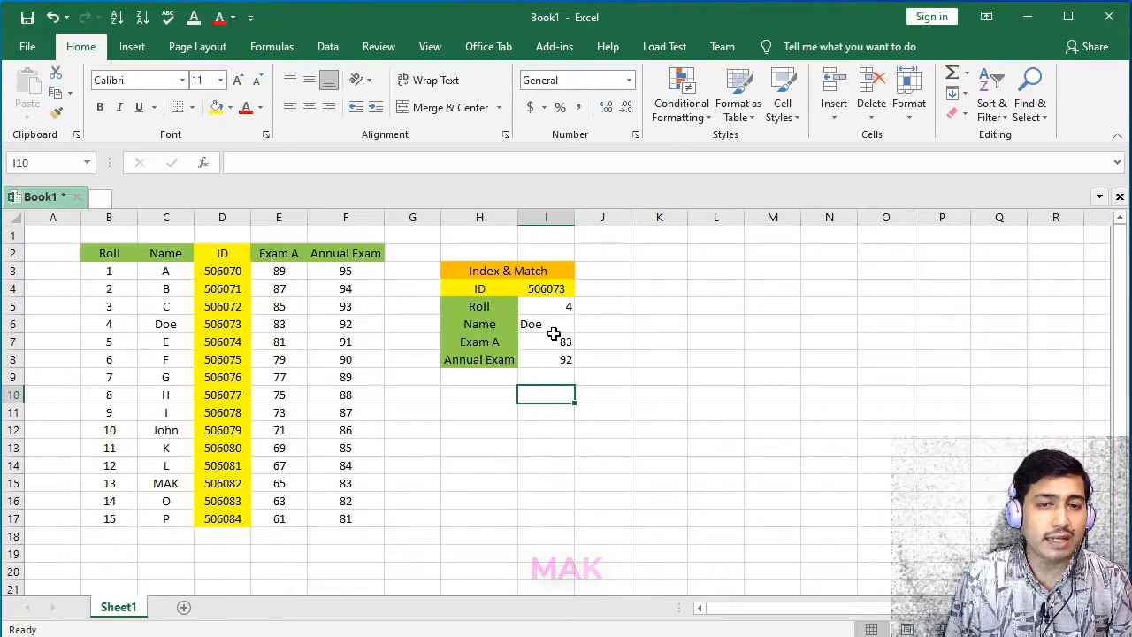
- Merge and center H2:I2 above the lookup block and enter the heading "Without IFERROR"
drag(505, 255, 549, 254)
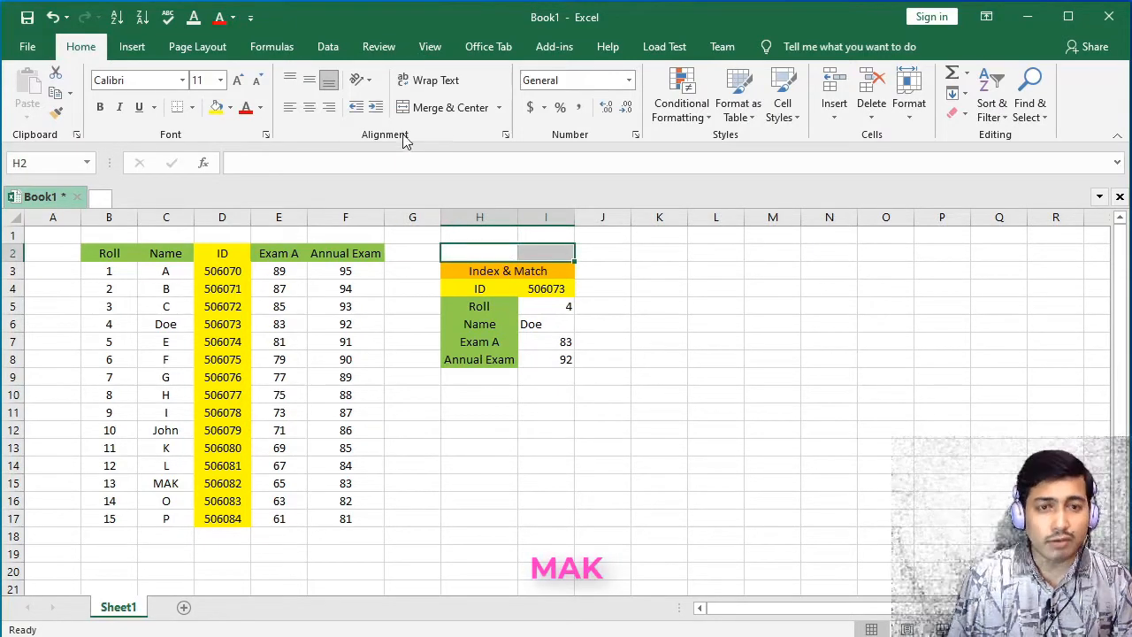
click(450, 113)
text(With)
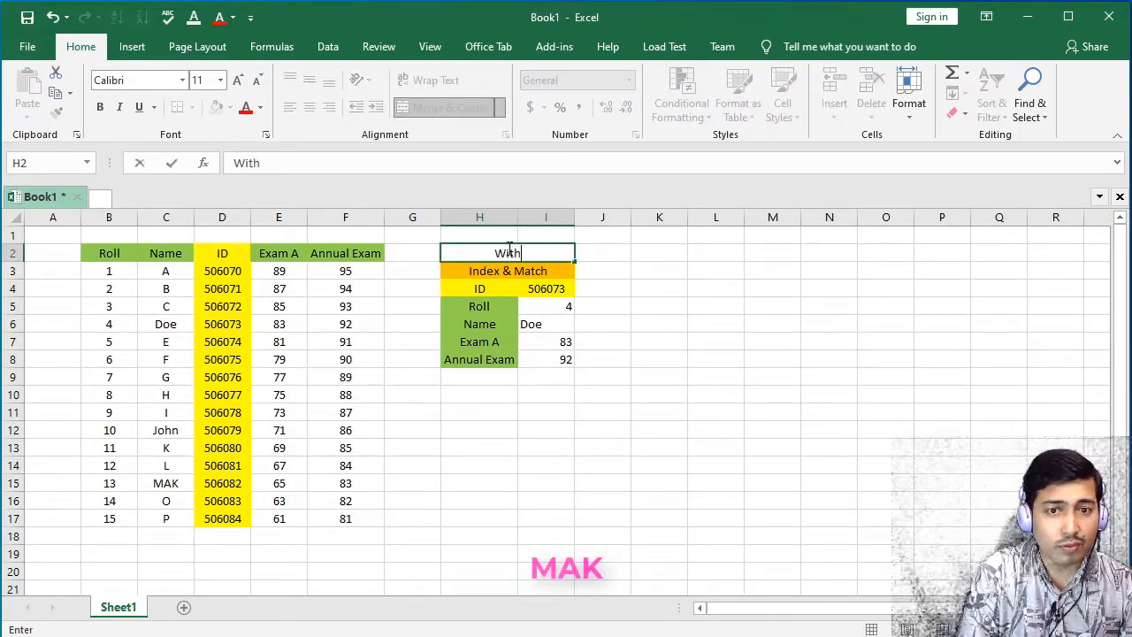
text(out IF)
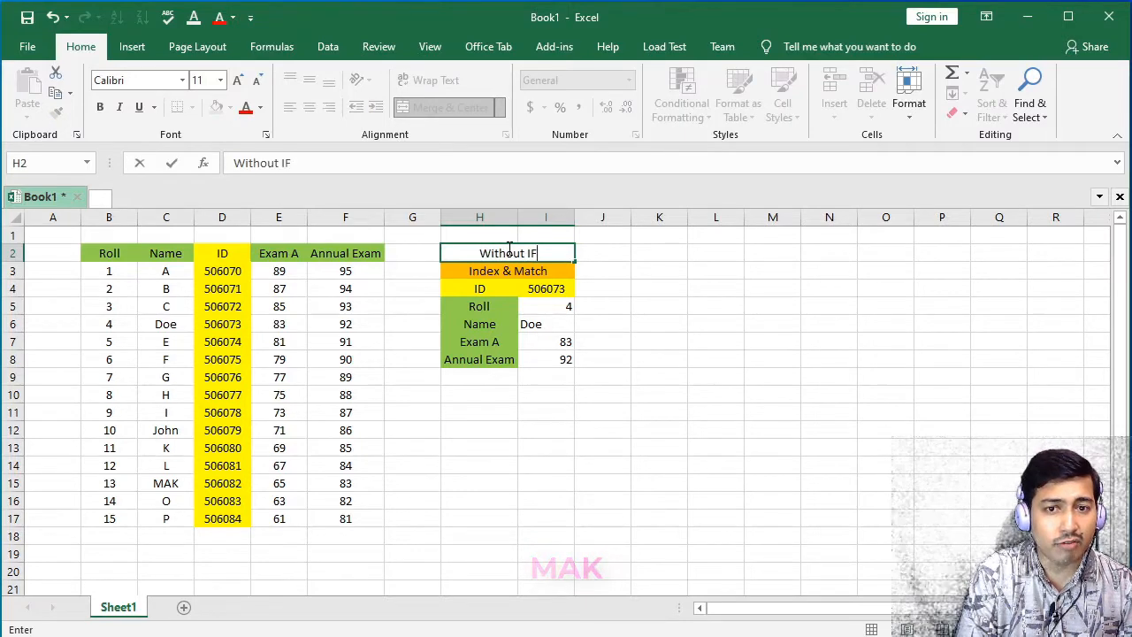
text(ERROR)
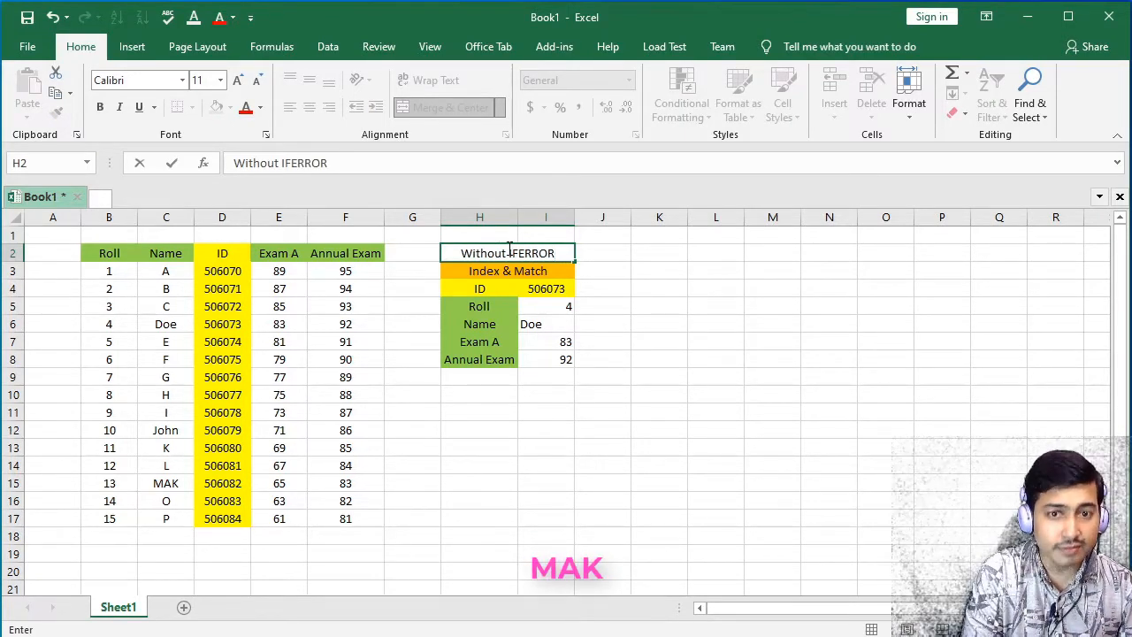
click(659, 430)
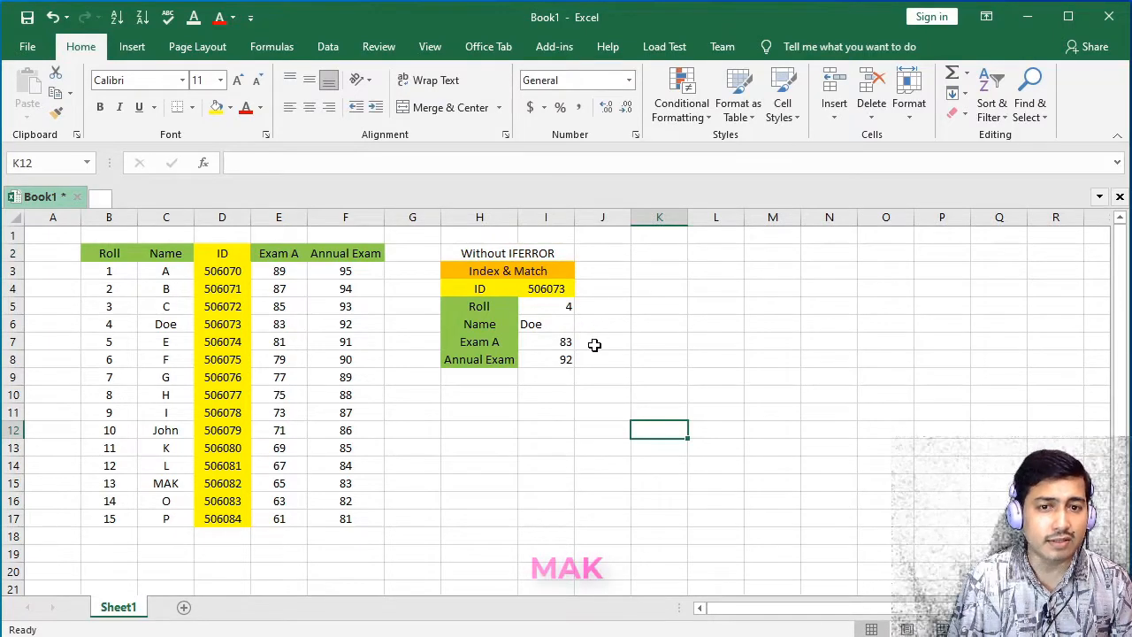
- Duplicate the whole lookup block H2:I8 with its heading to a new location starting at H11
drag(477, 253, 573, 364)
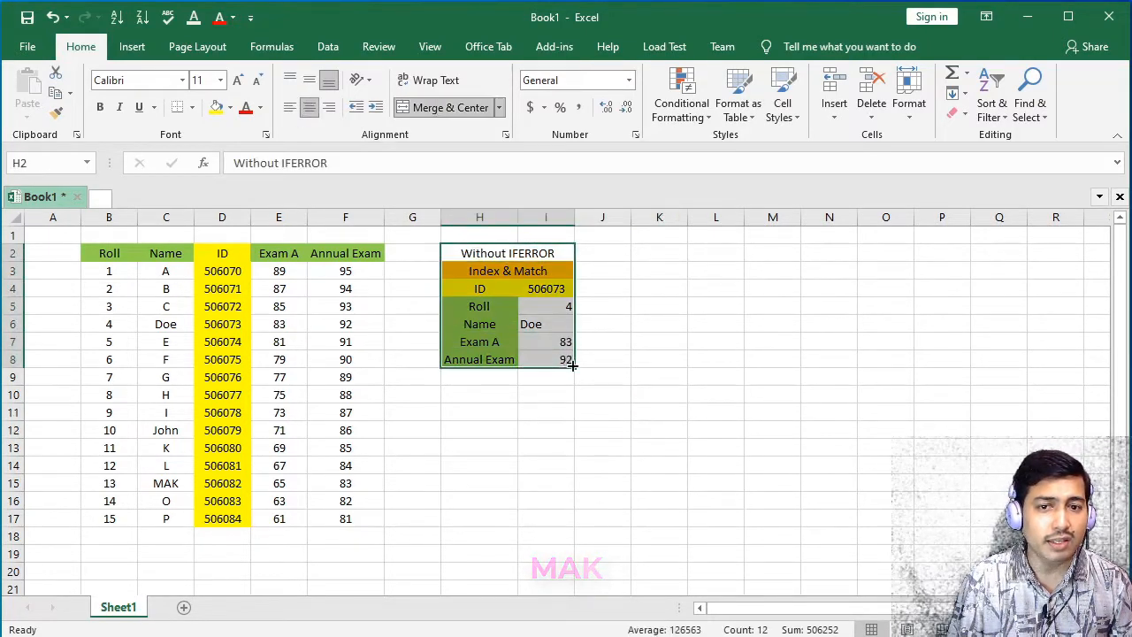
key(ctrl+c)
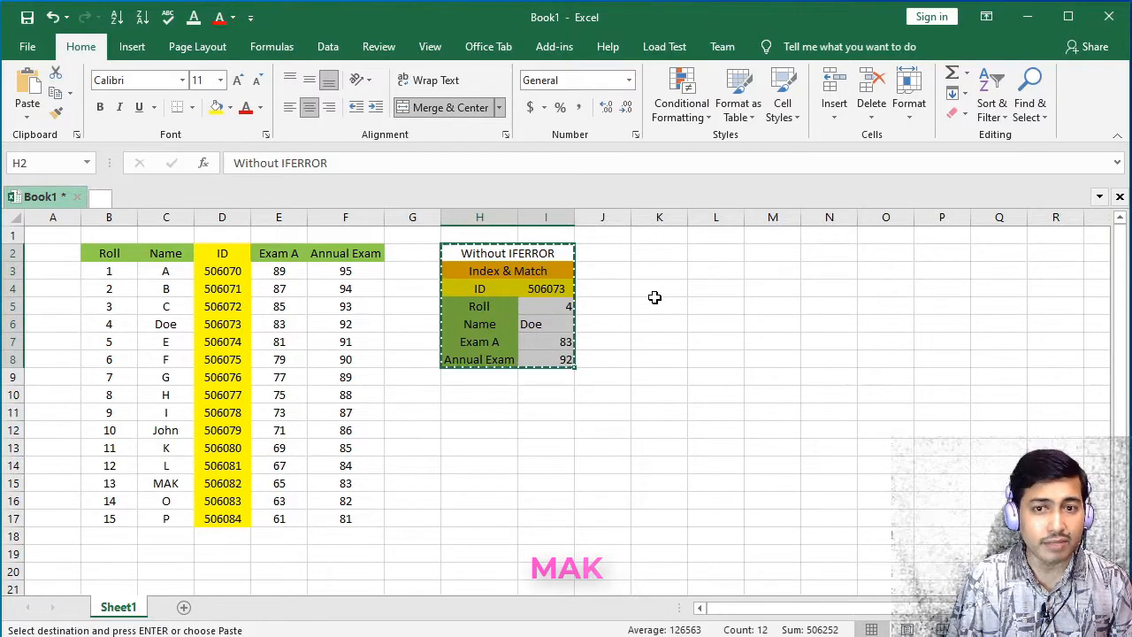
click(483, 414)
key(ctrl+v)
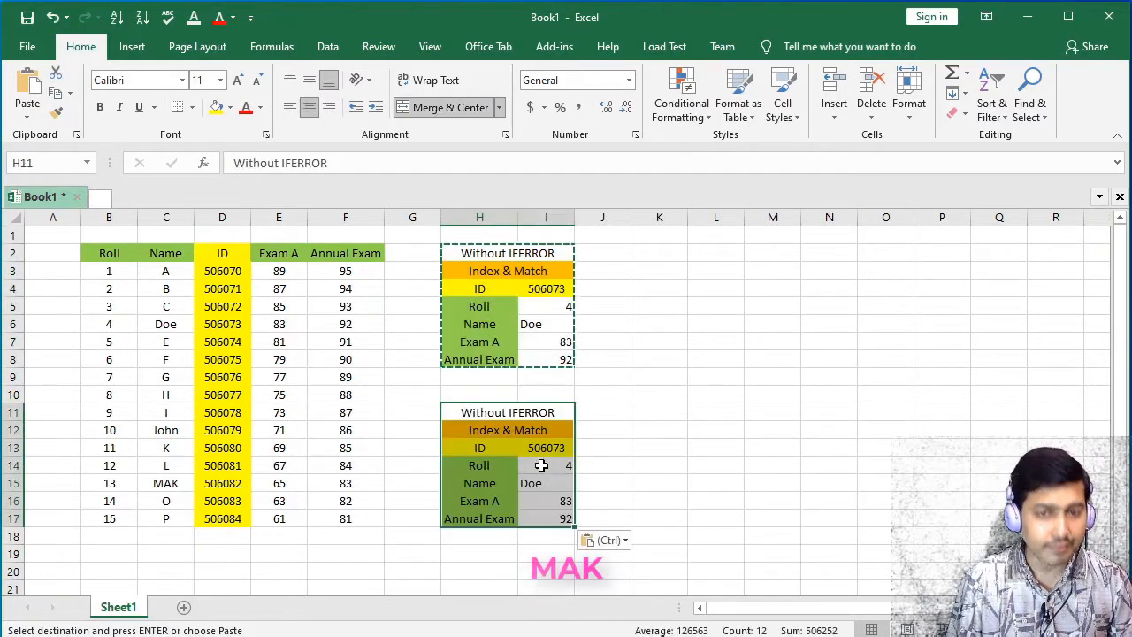
- Change the copied block's heading in H11 to "With IFERROR", filling it blue and the "Without IFERROR" heading red
click(609, 451)
double_click(506, 411)
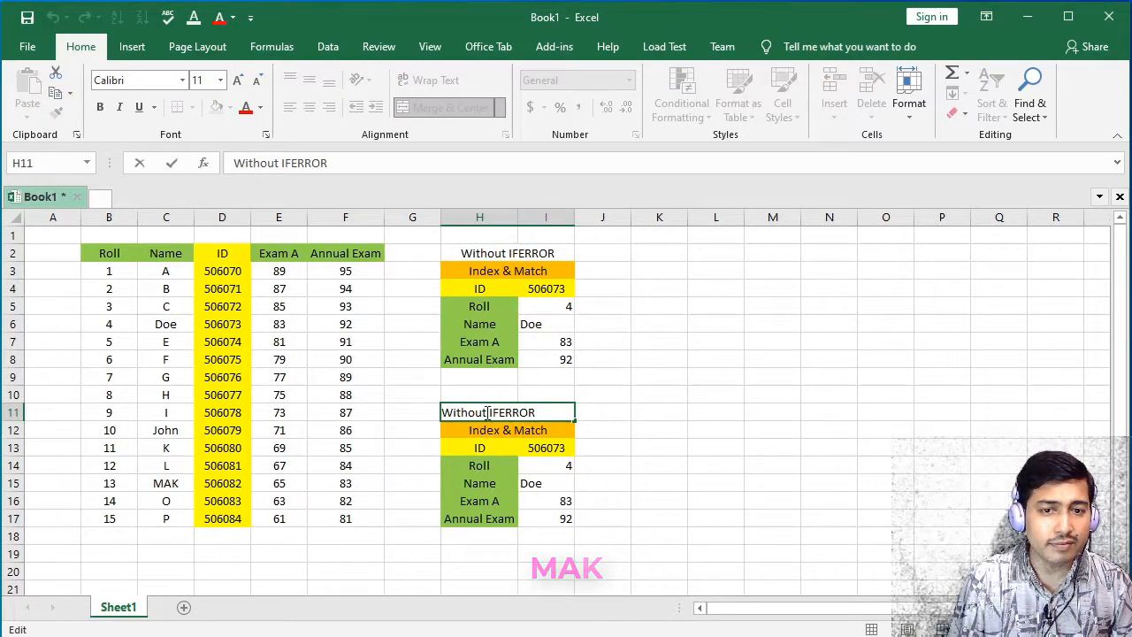
key(BackSpace)
key(BackSpace)
key(BackSpace)
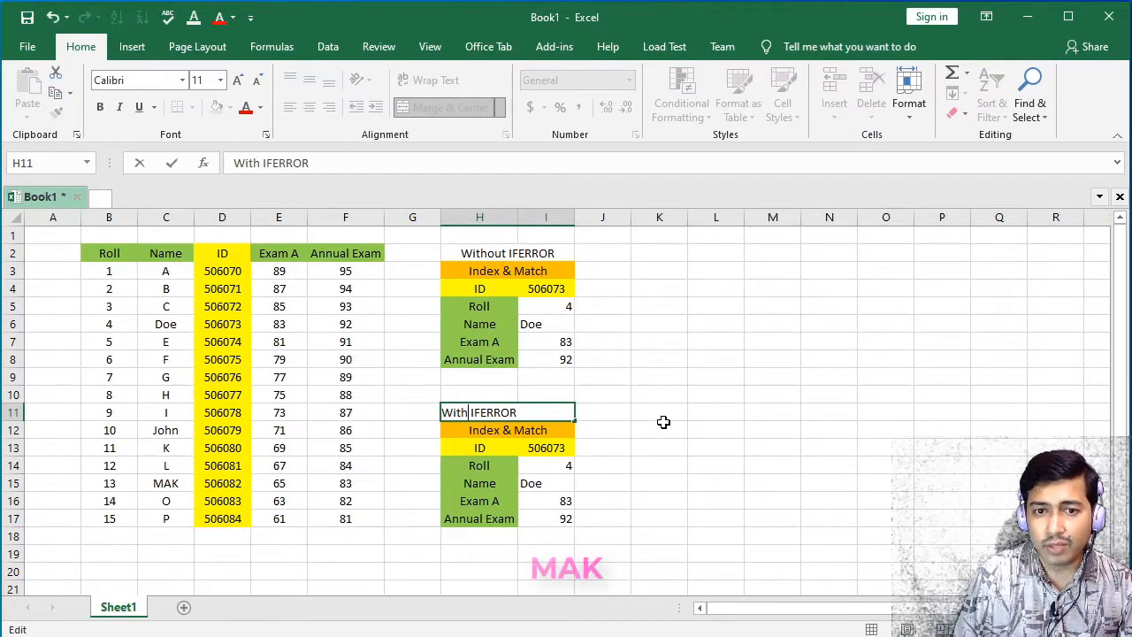
click(658, 452)
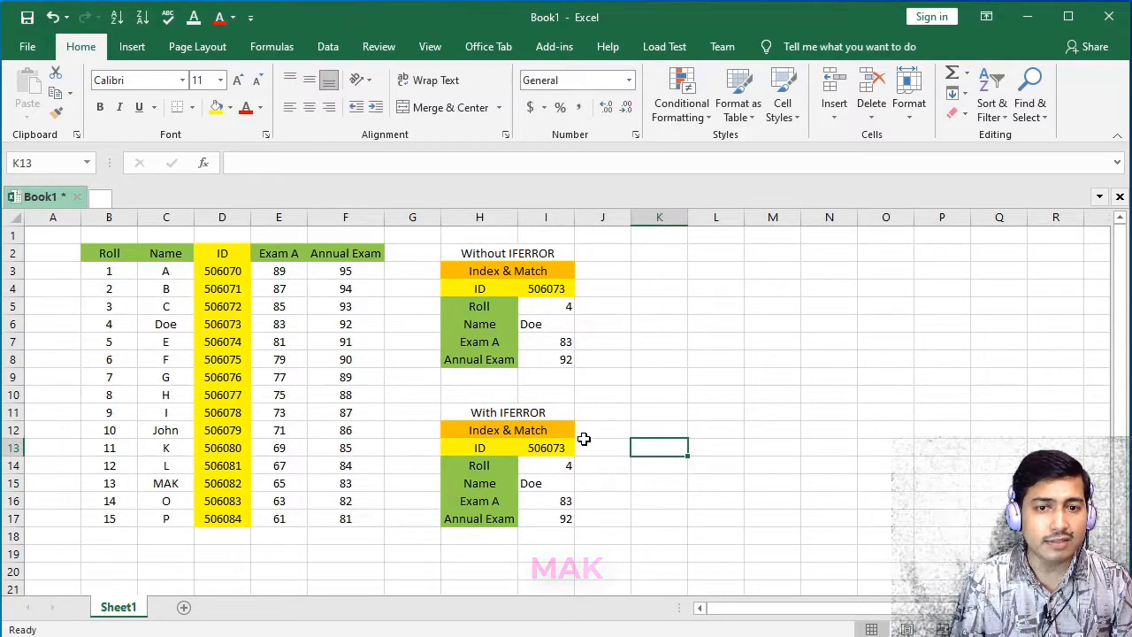
click(541, 412)
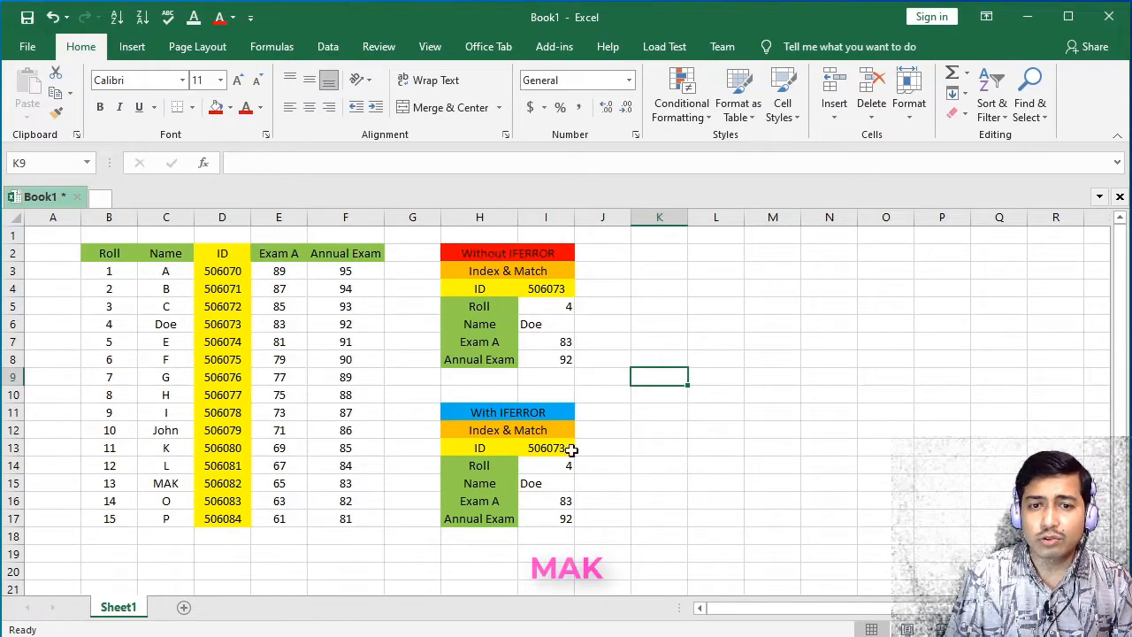
- Clear the ID values from the lookup cells I13 and I4
click(567, 454)
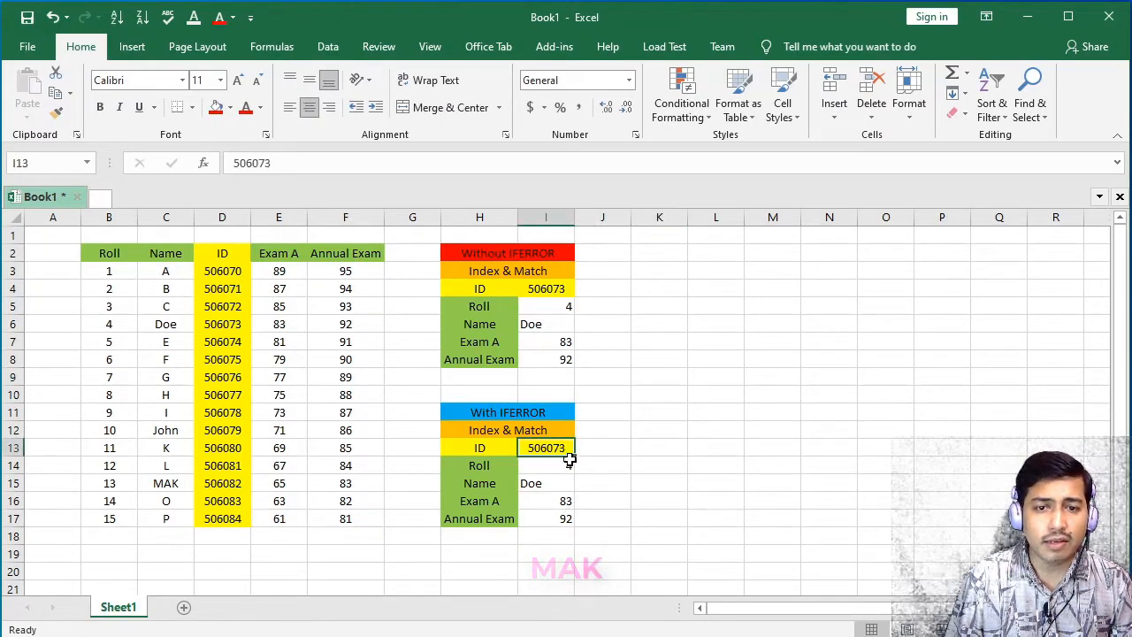
key(BackSpace)
key(Return)
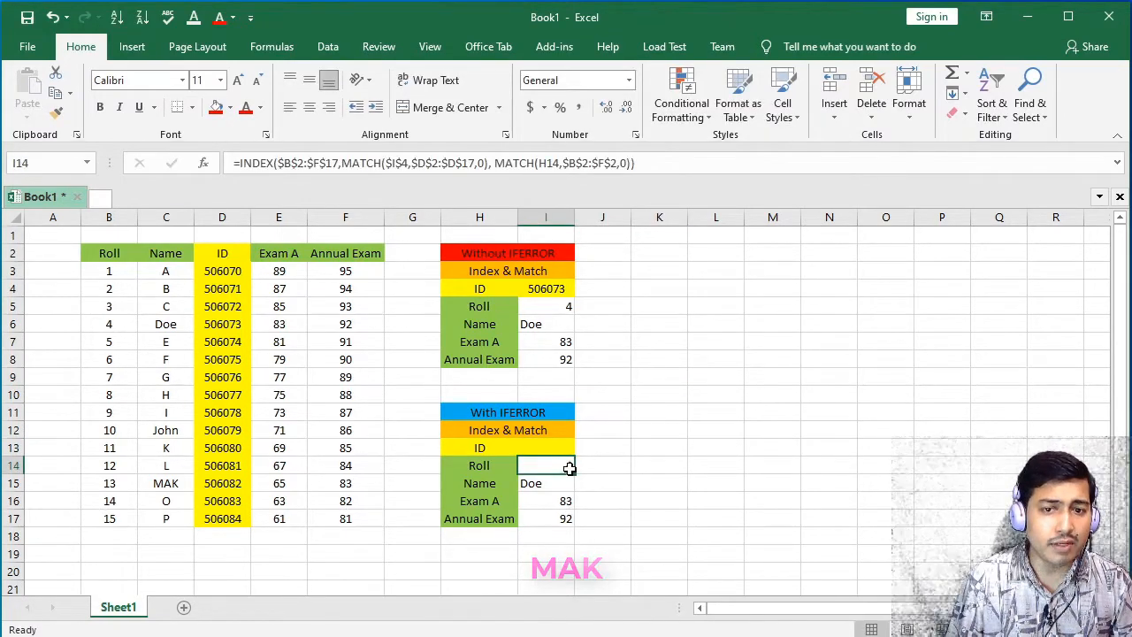
click(553, 295)
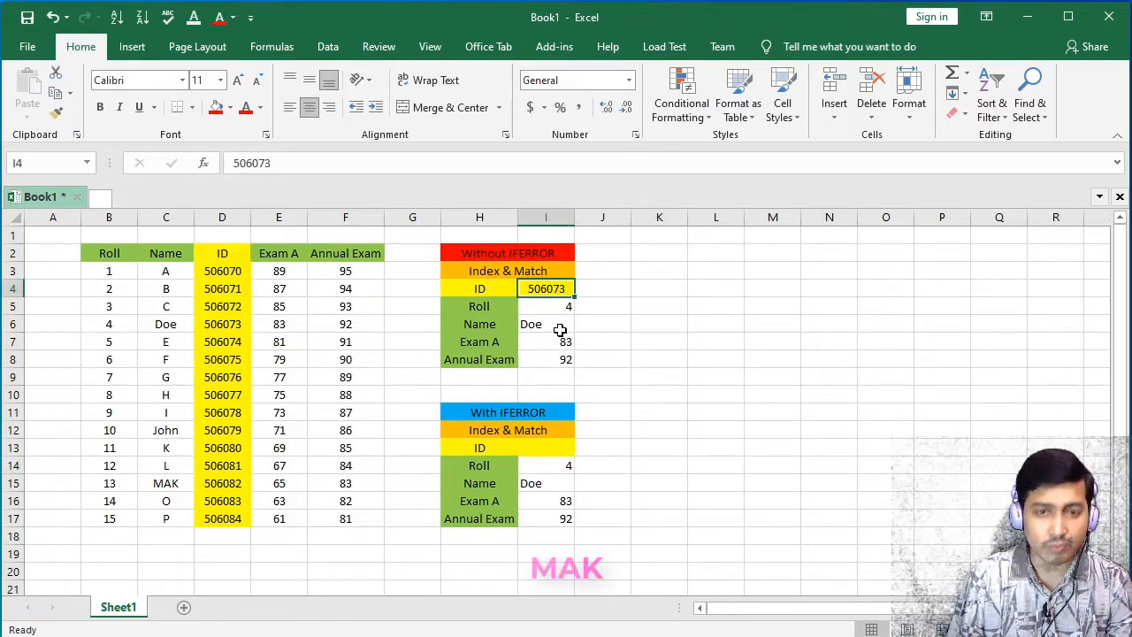
key(BackSpace)
click(655, 375)
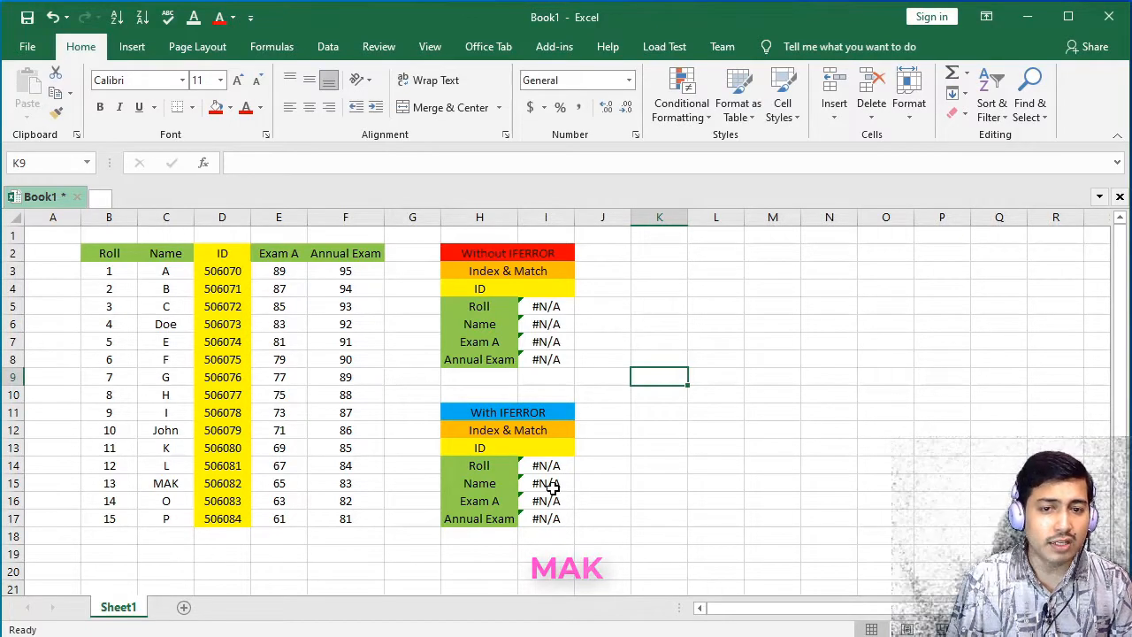
- Clear the copied Name, Exam A and Annual Exam formulas from I15:I17 in the With IFERROR block
click(560, 482)
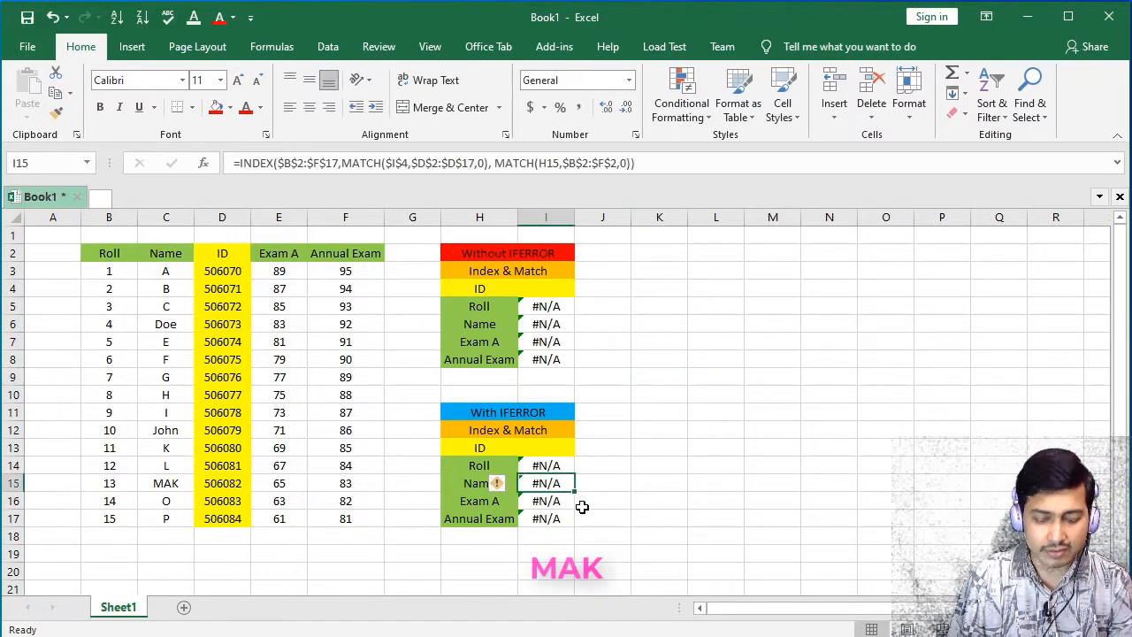
key(F2)
key(Return)
key(F2)
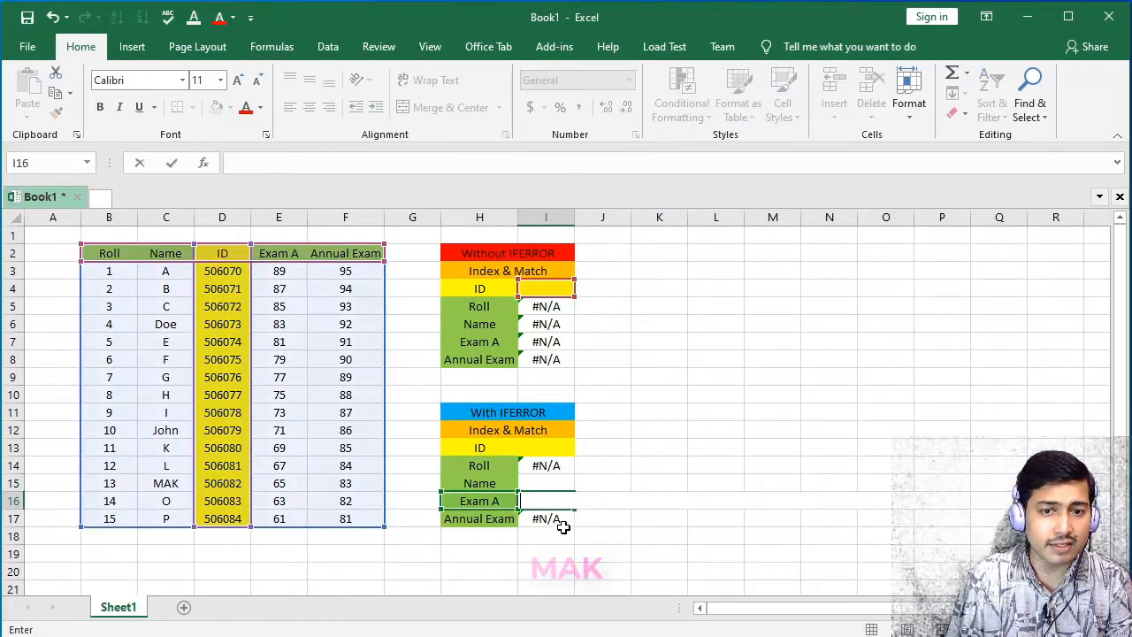
key(Return)
key(F2)
click(635, 489)
- In the I14 formula, set the first MATCH function's lookup value to the absolute reference $I$13
click(557, 472)
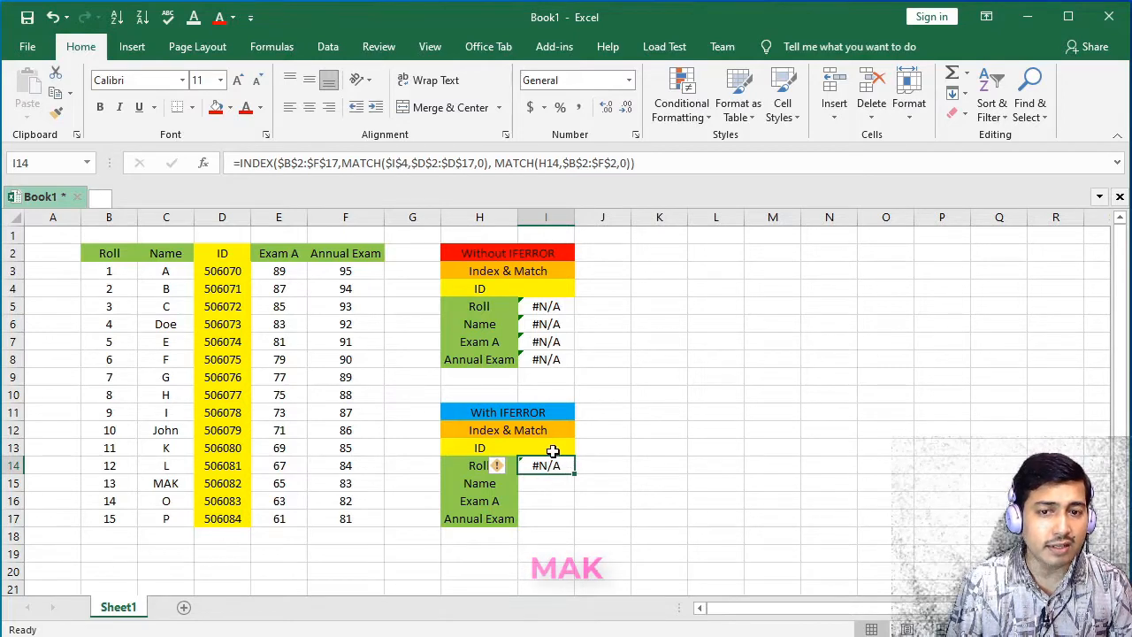
click(387, 164)
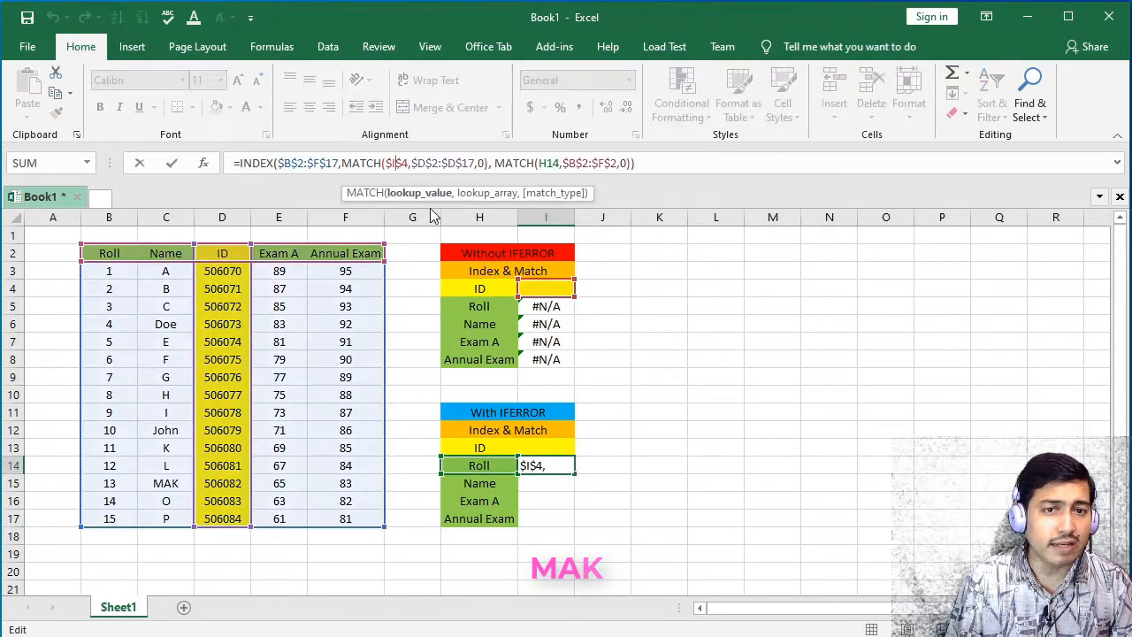
click(203, 164)
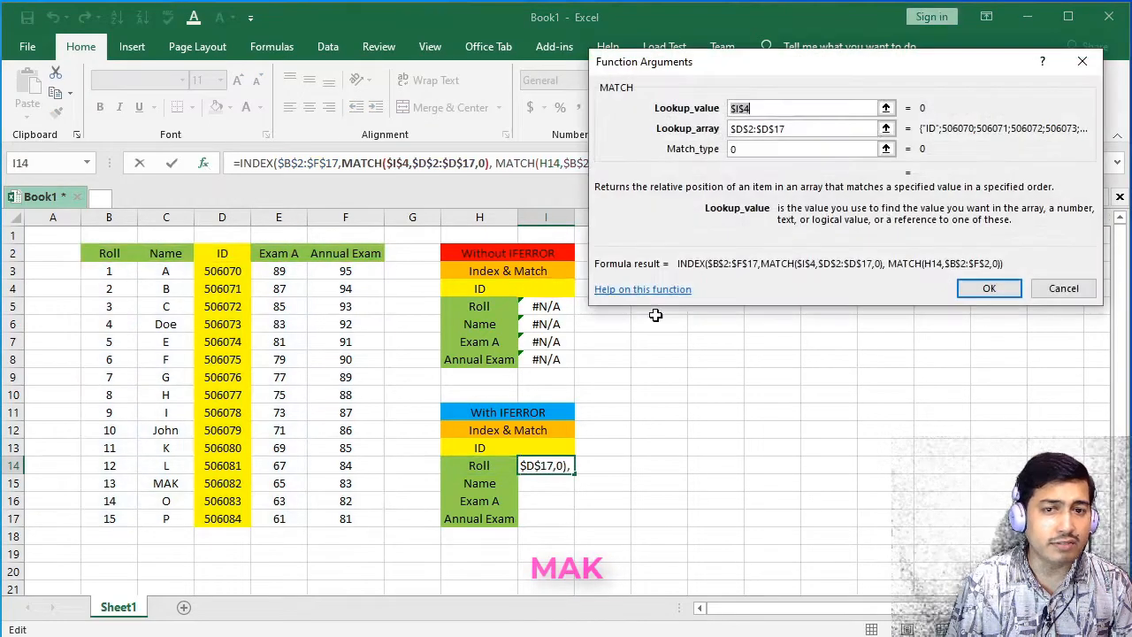
drag(746, 84, 725, 47)
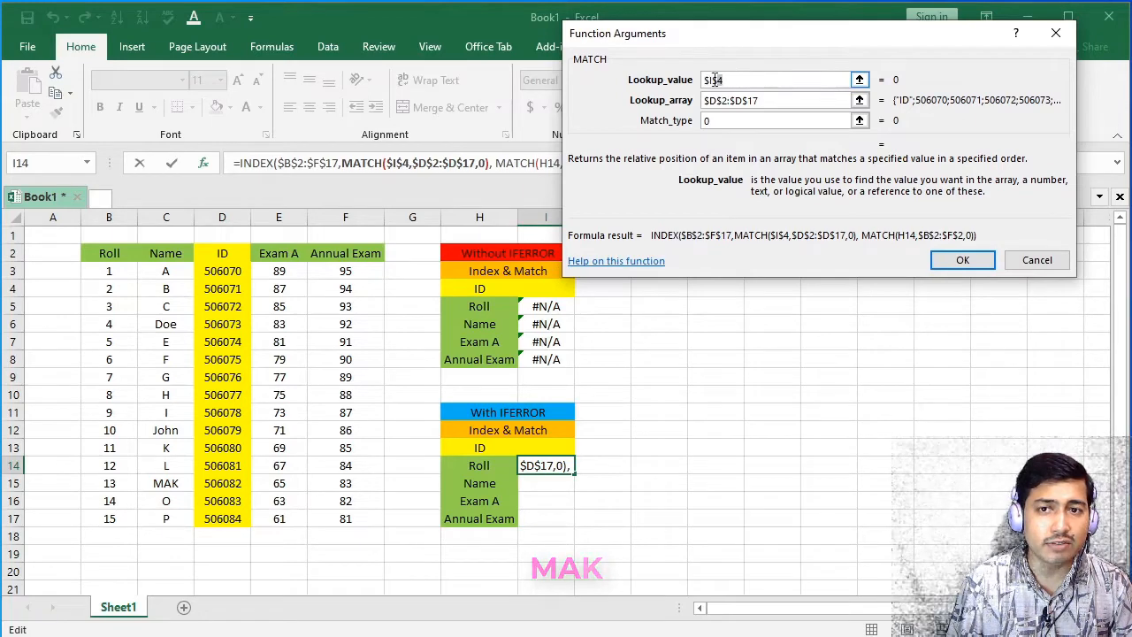
key(BackSpace)
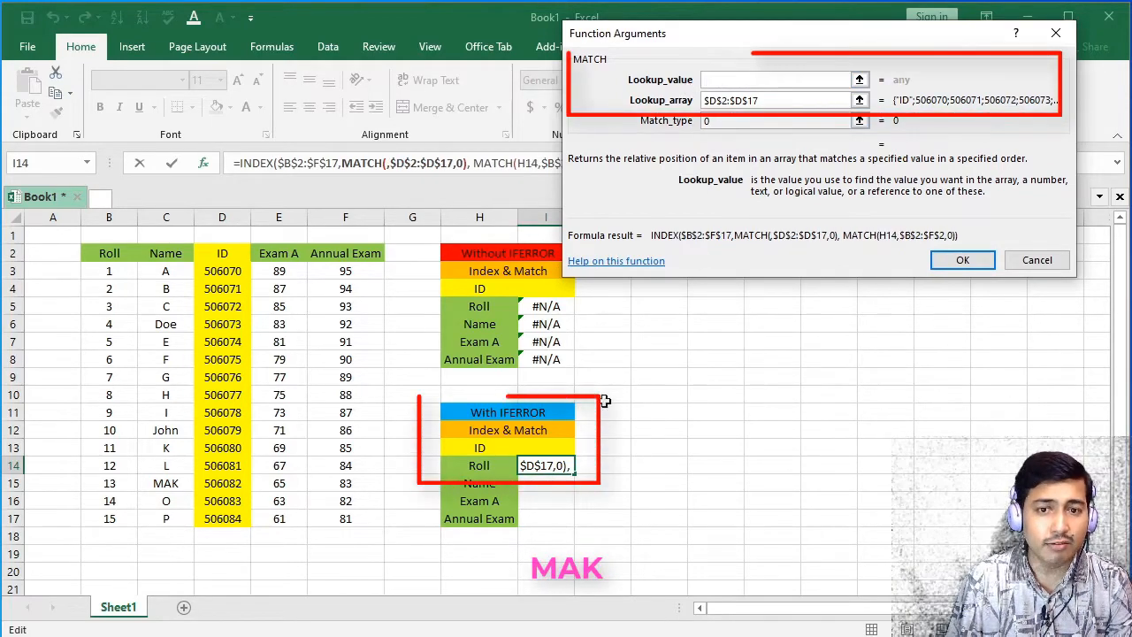
click(561, 448)
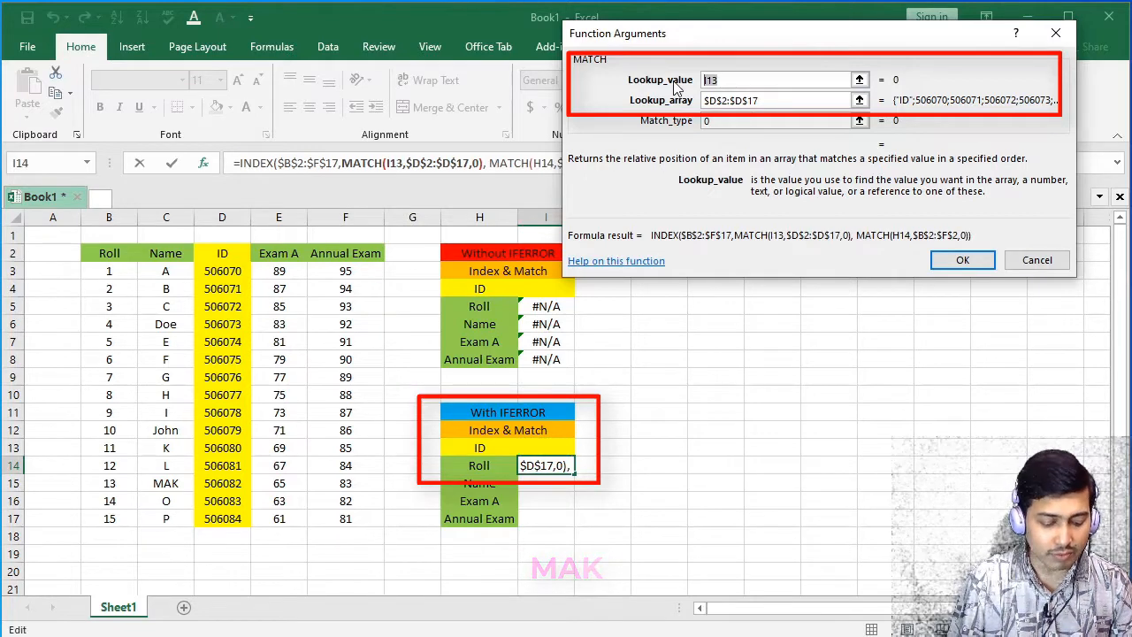
key(F4)
click(962, 260)
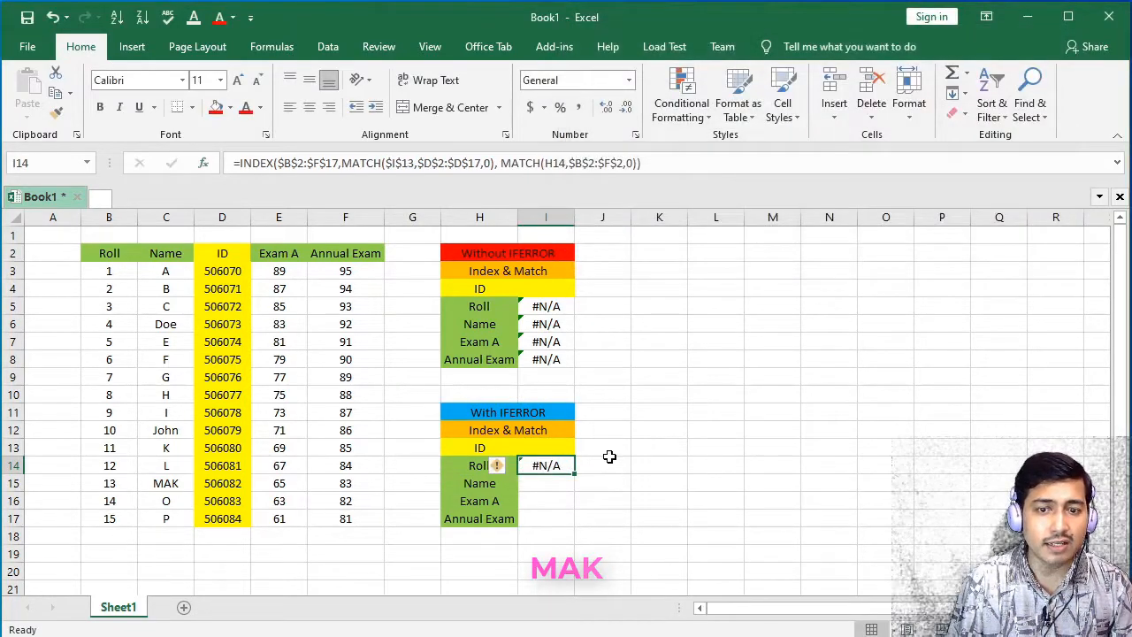
- Reselect H14 as the second MATCH function's lookup value in I14 and fill the formula down to I17
click(474, 466)
click(539, 467)
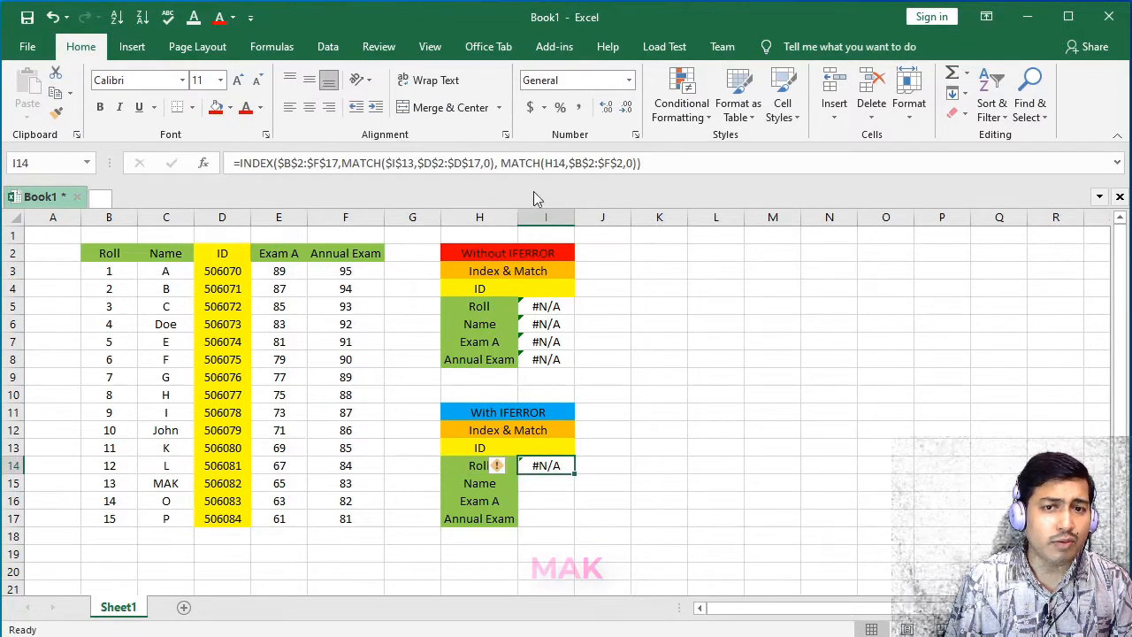
click(585, 168)
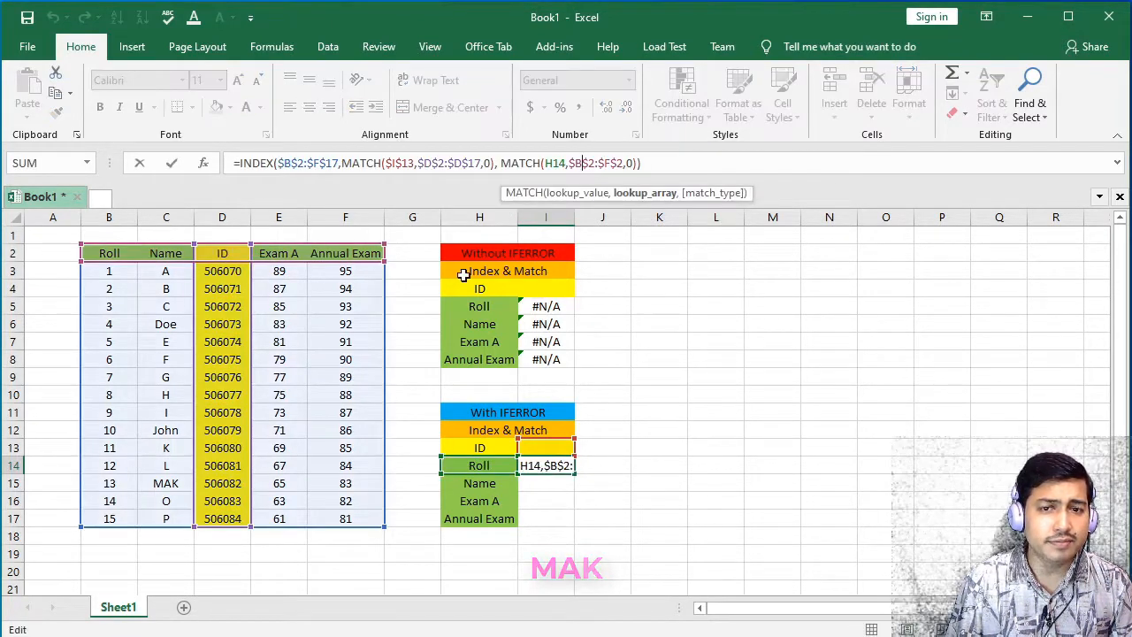
click(206, 166)
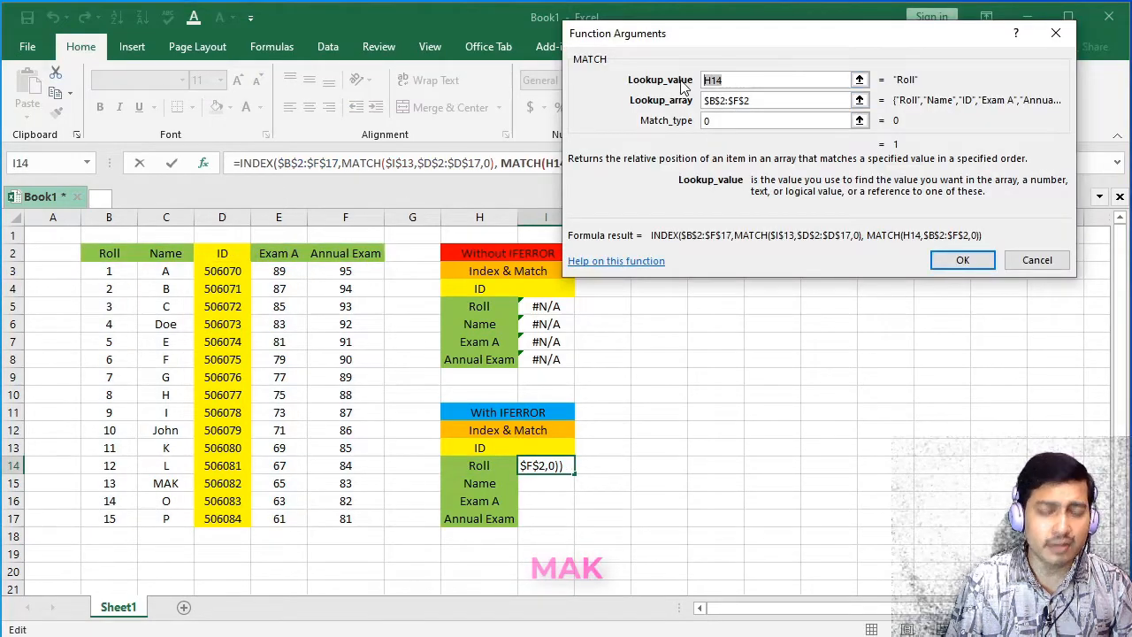
key(BackSpace)
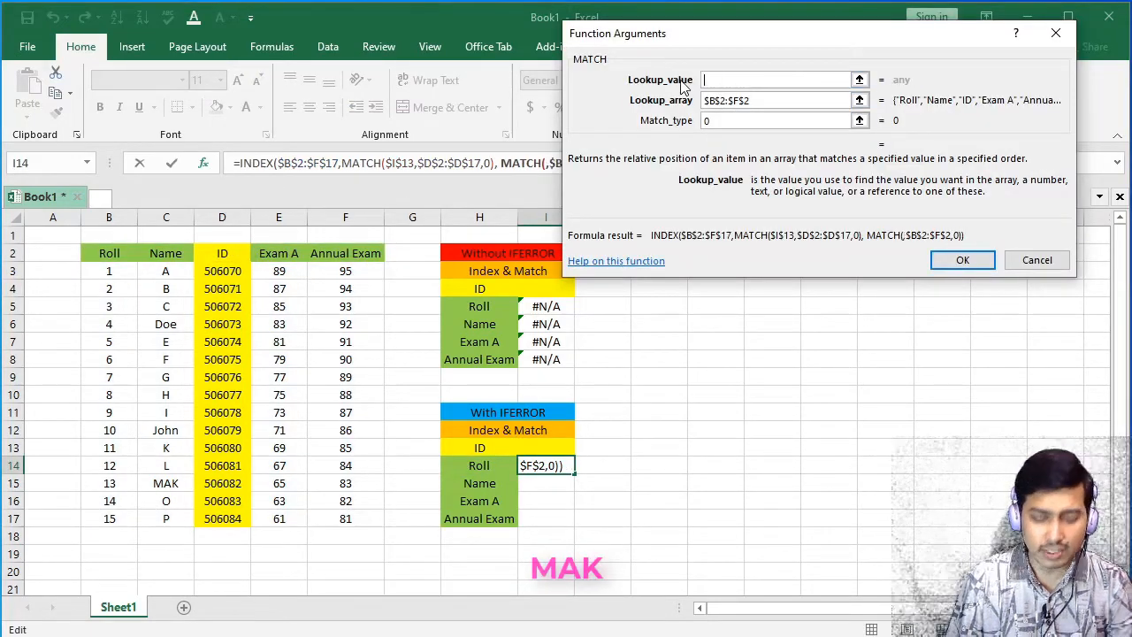
click(500, 466)
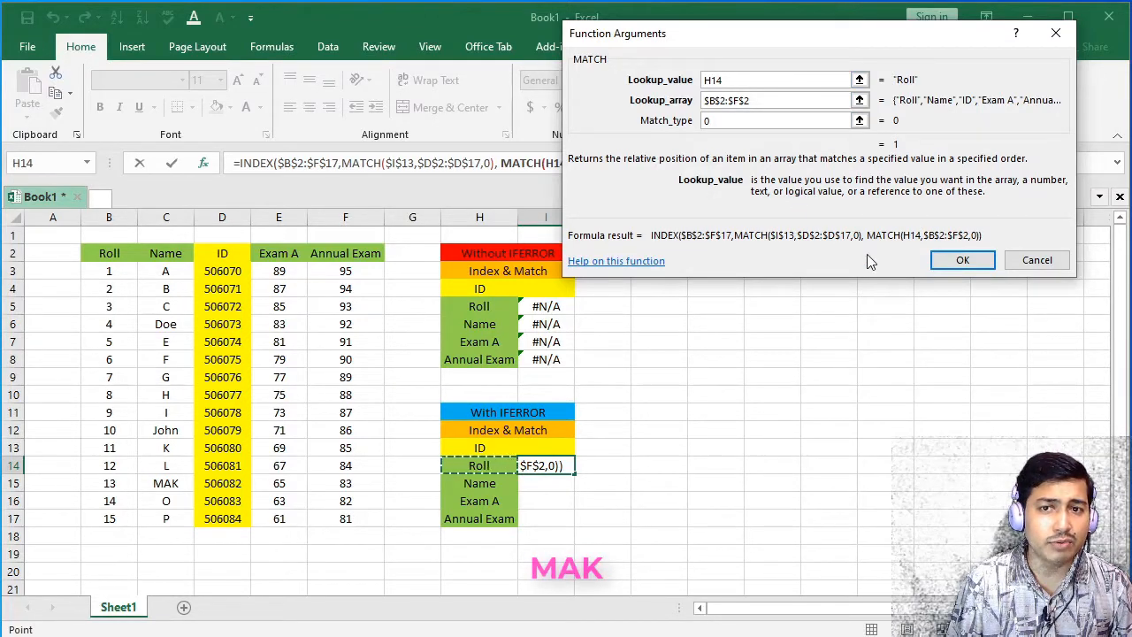
click(940, 258)
drag(574, 474, 572, 523)
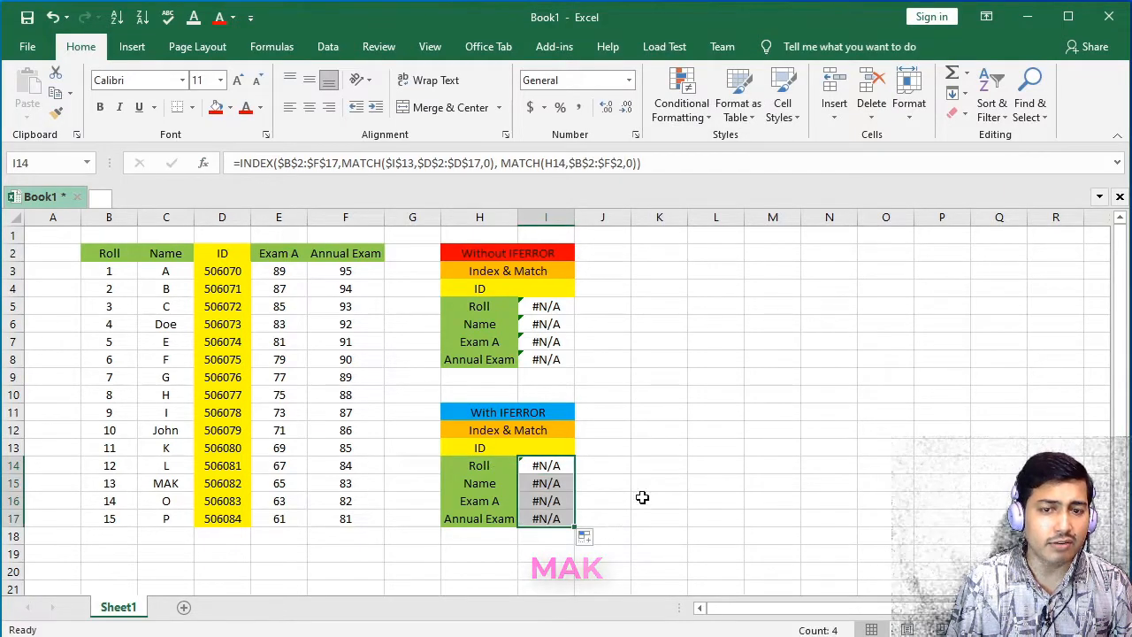
click(658, 465)
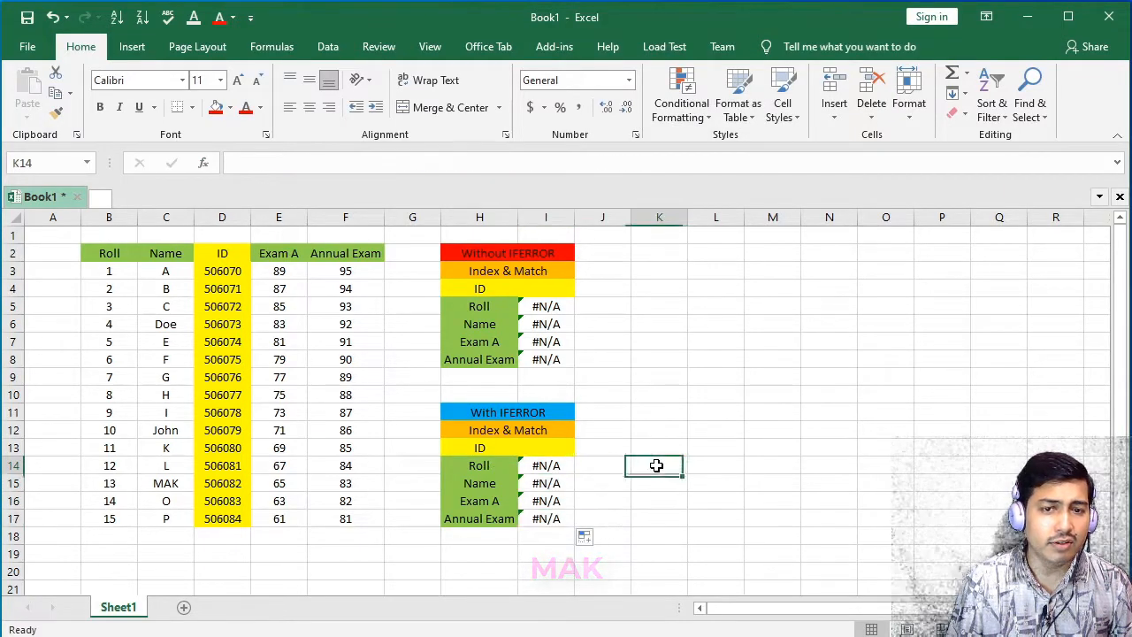
- Copy the ID from D15 into the lookup cell I13 and compare the retrieved details with row 15
click(226, 487)
key(ctrl+c)
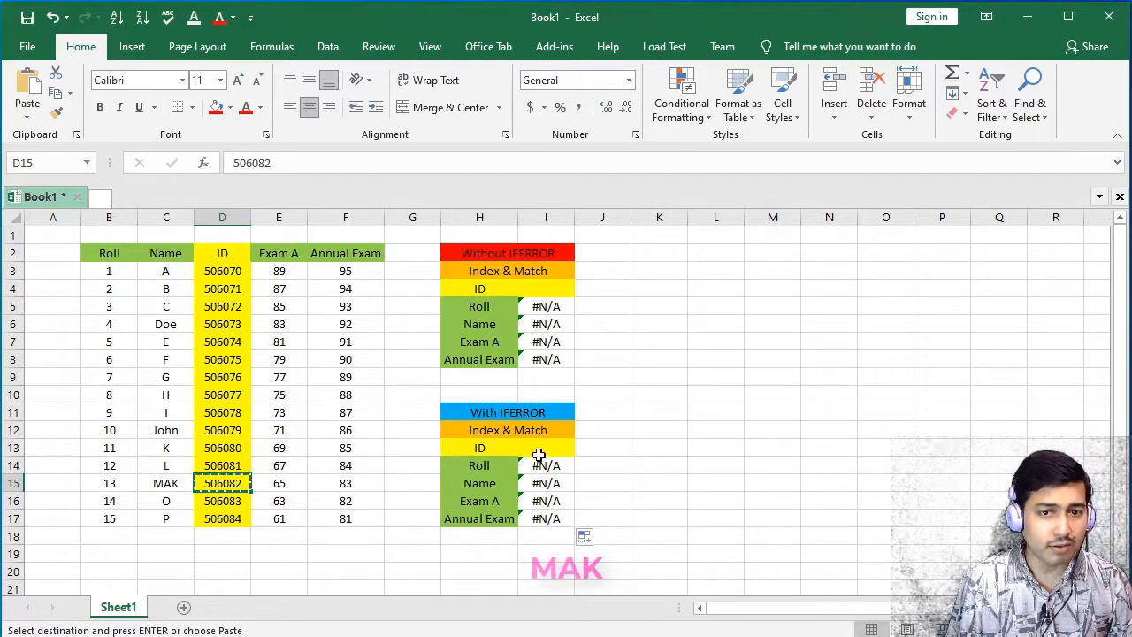
click(544, 453)
key(ctrl+v)
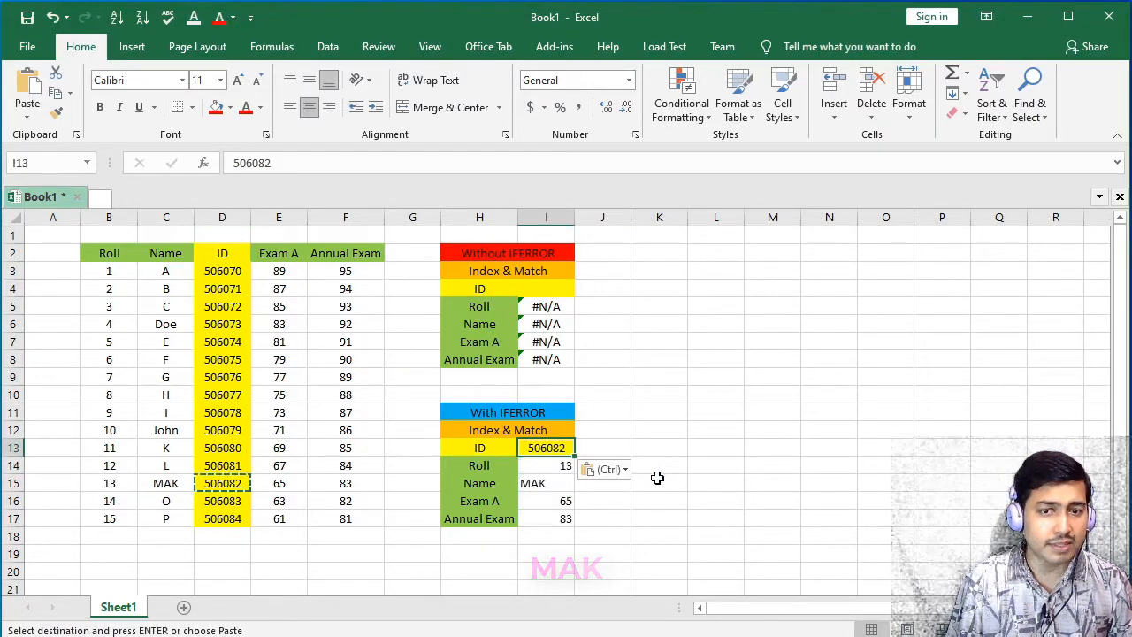
click(12, 483)
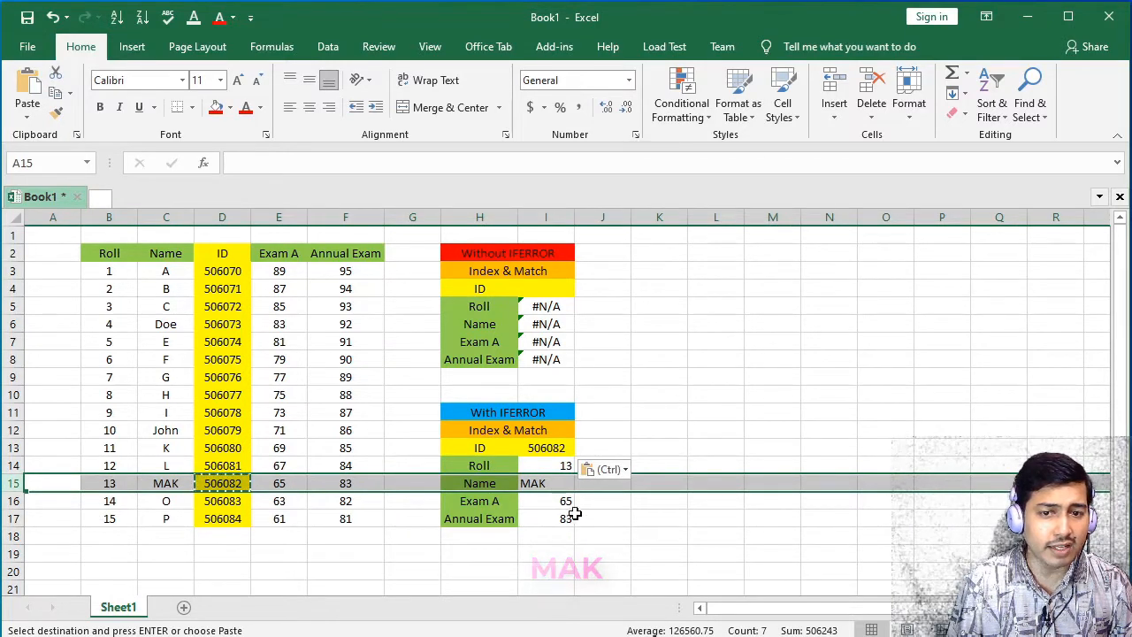
click(662, 430)
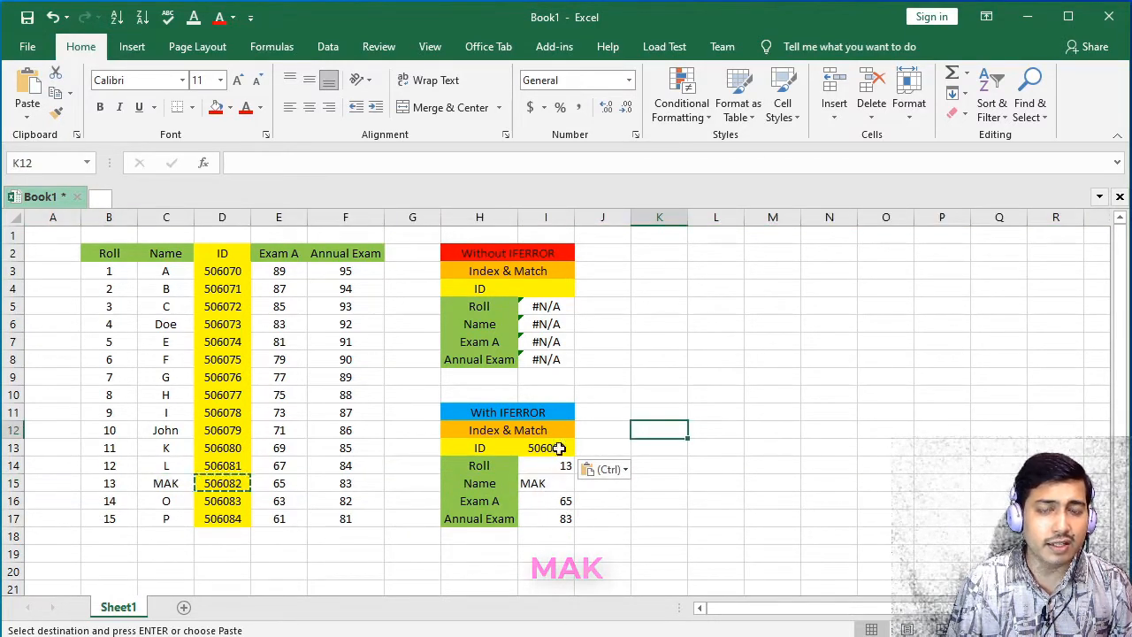
- Test the Without IFERROR block by pasting the ID from D15 into I4, then replacing it with the one from D12
click(553, 292)
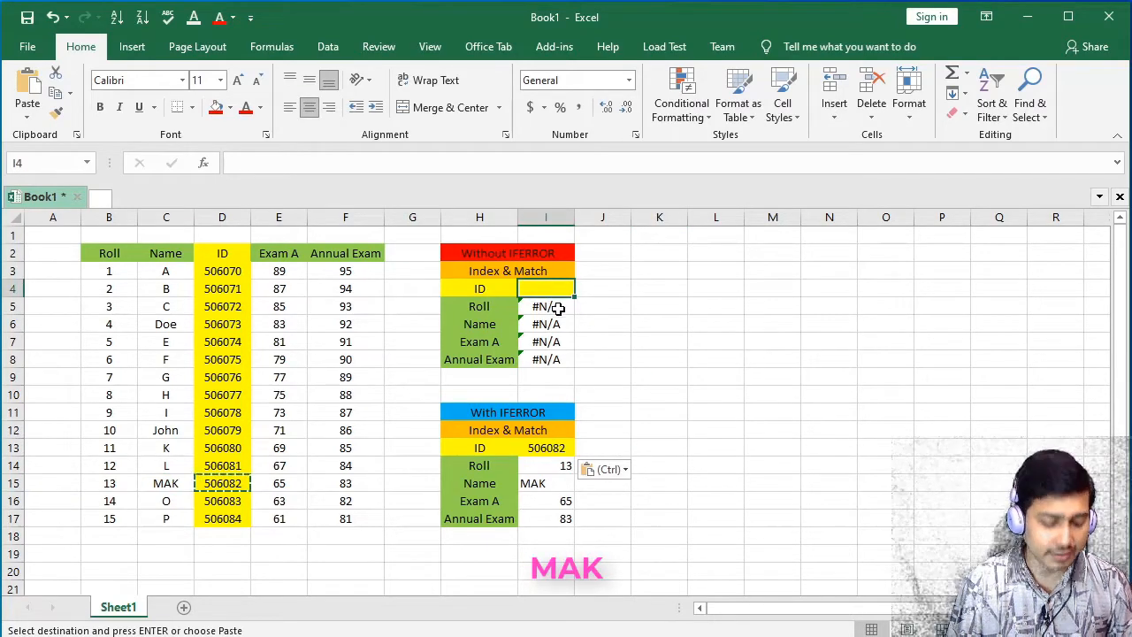
key(ctrl+v)
click(217, 433)
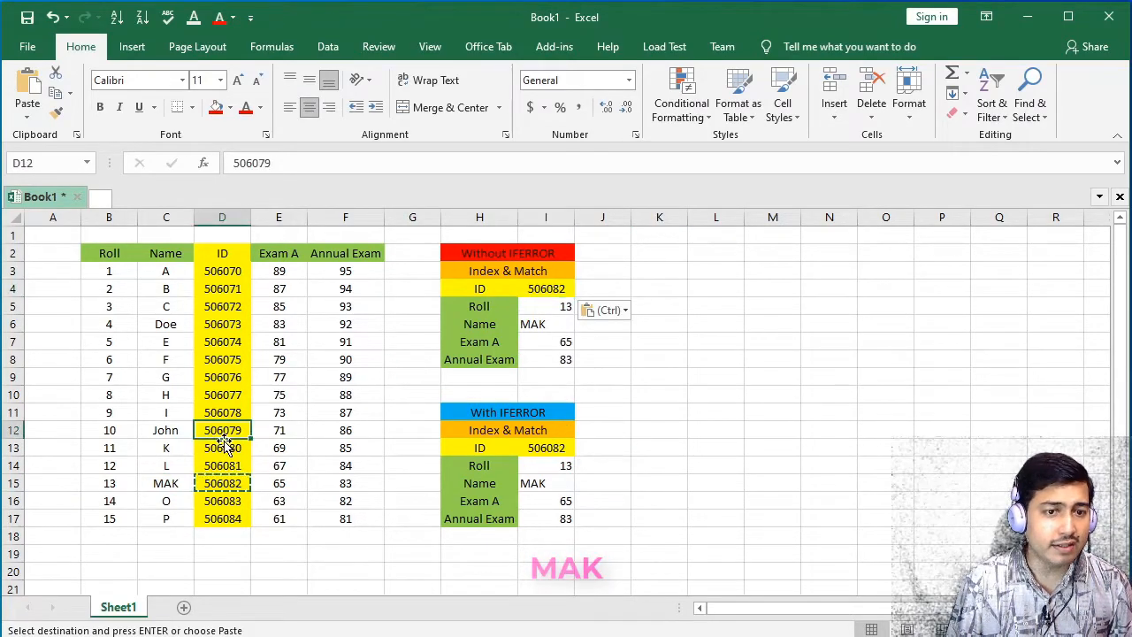
key(ctrl+c)
click(546, 291)
key(ctrl+v)
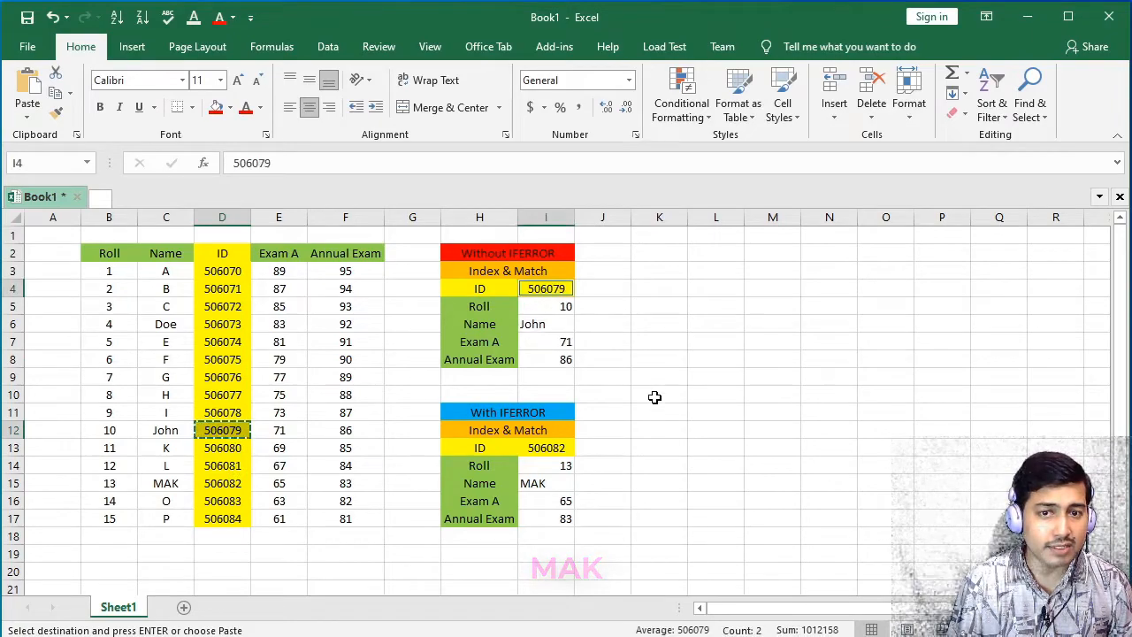
click(654, 451)
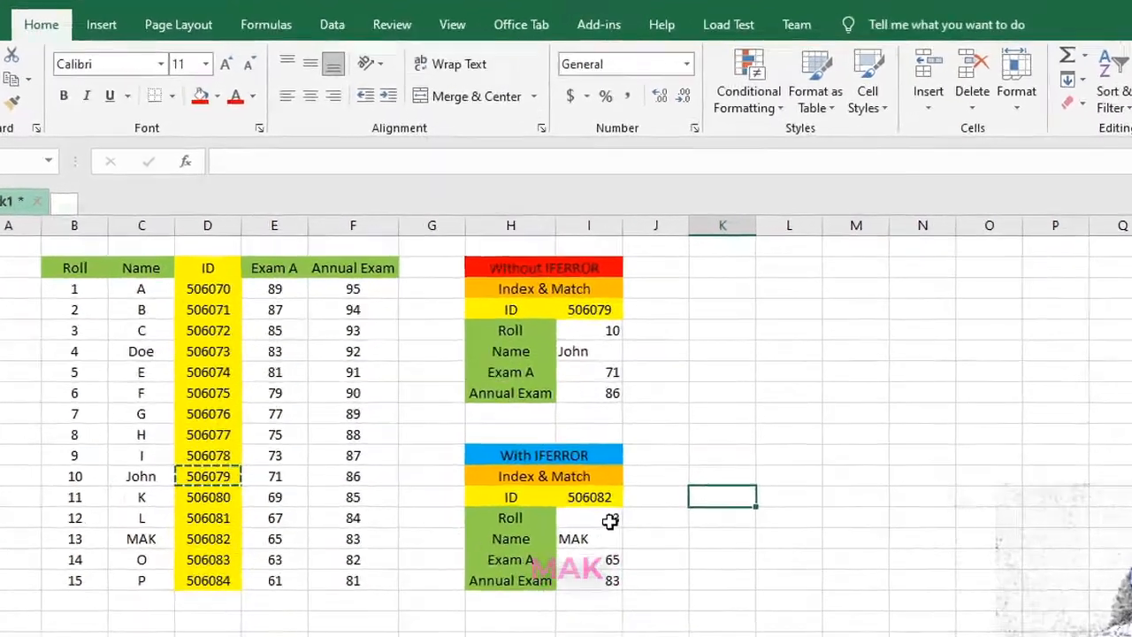
- Insert the IFERROR function in front of INDEX in the I14 formula
click(611, 522)
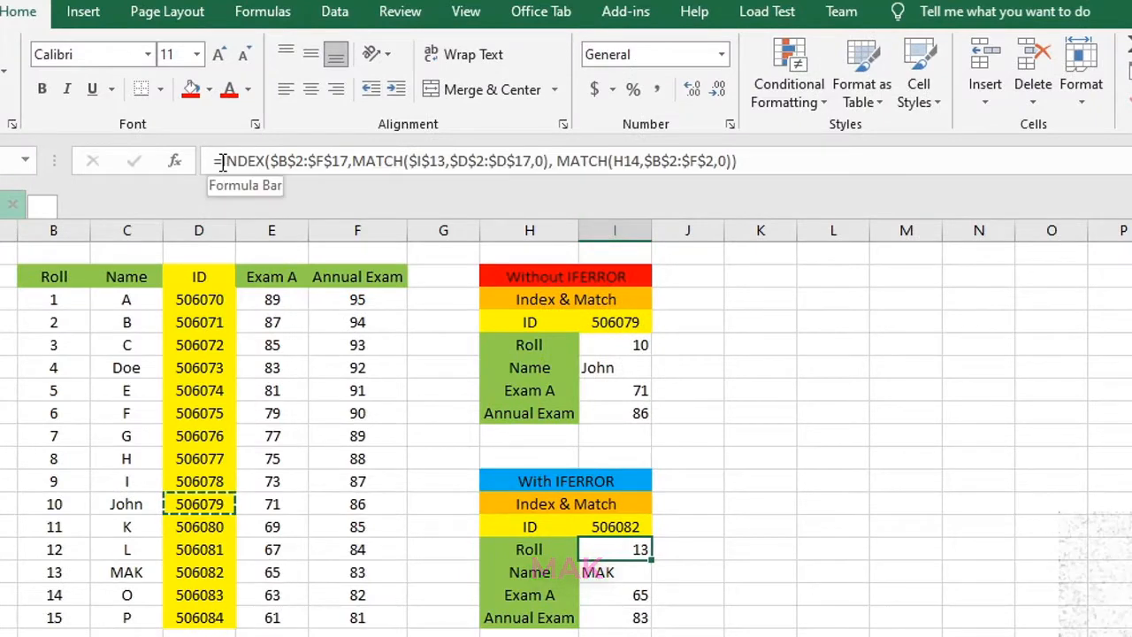
click(222, 161)
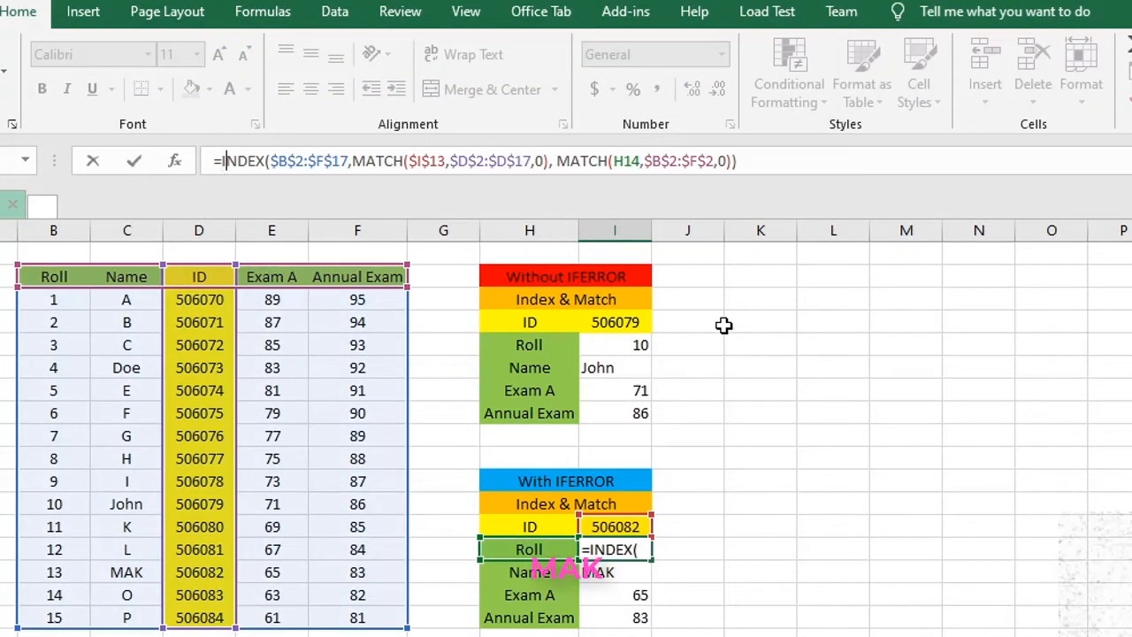
text(IFE)
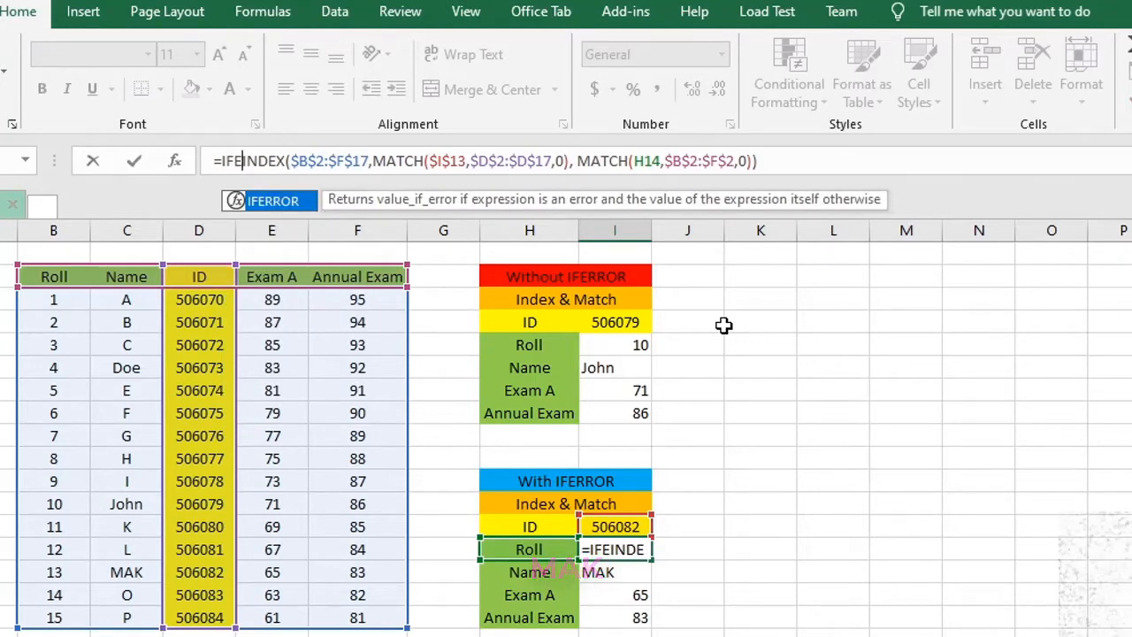
key(Tab)
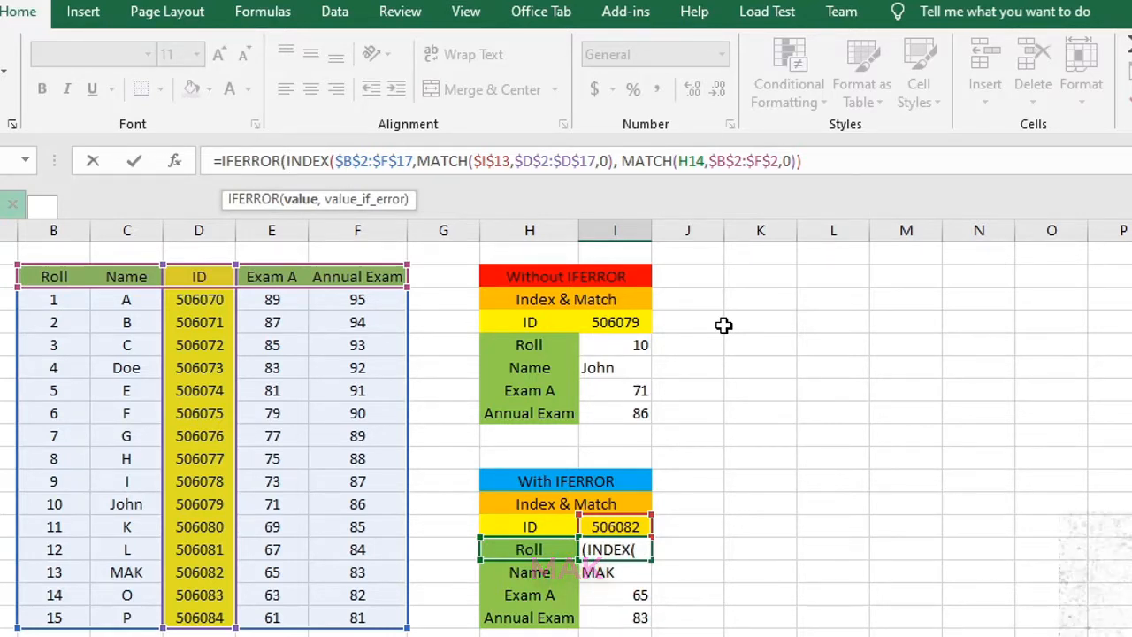
- Set "ID Not Found" as the IFERROR fallback value in I14, close the formula and fill it down to I17
key(Right)
key(Right)
key(Right)
key(Right)
key(Right)
key(Right)
key(Right)
key(Right)
key(Right)
key(Right)
key(Right)
key(Right)
key(Right)
key(Right)
key(Right)
key(Right)
key(Right)
key(Right)
key(Right)
key(Right)
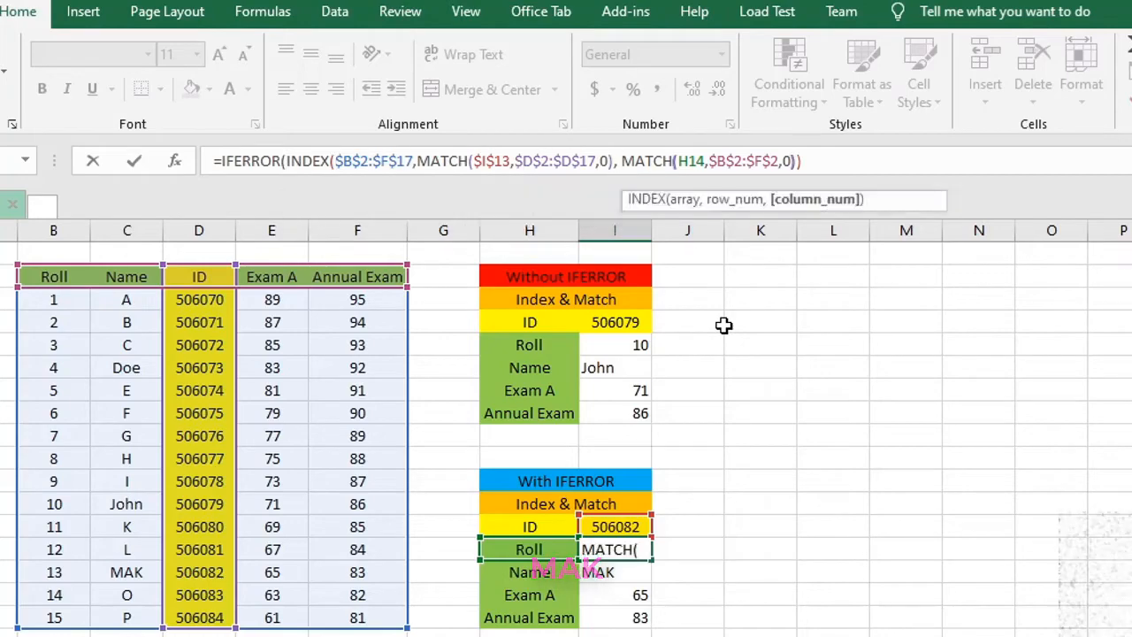
key(Right)
key(Right)
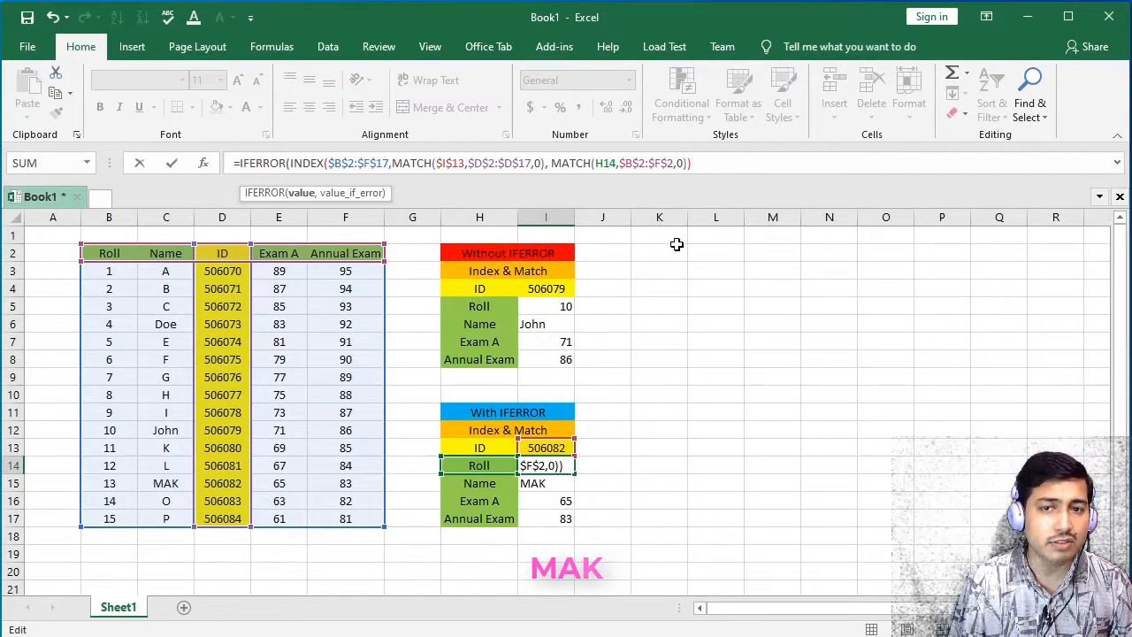
text(, )
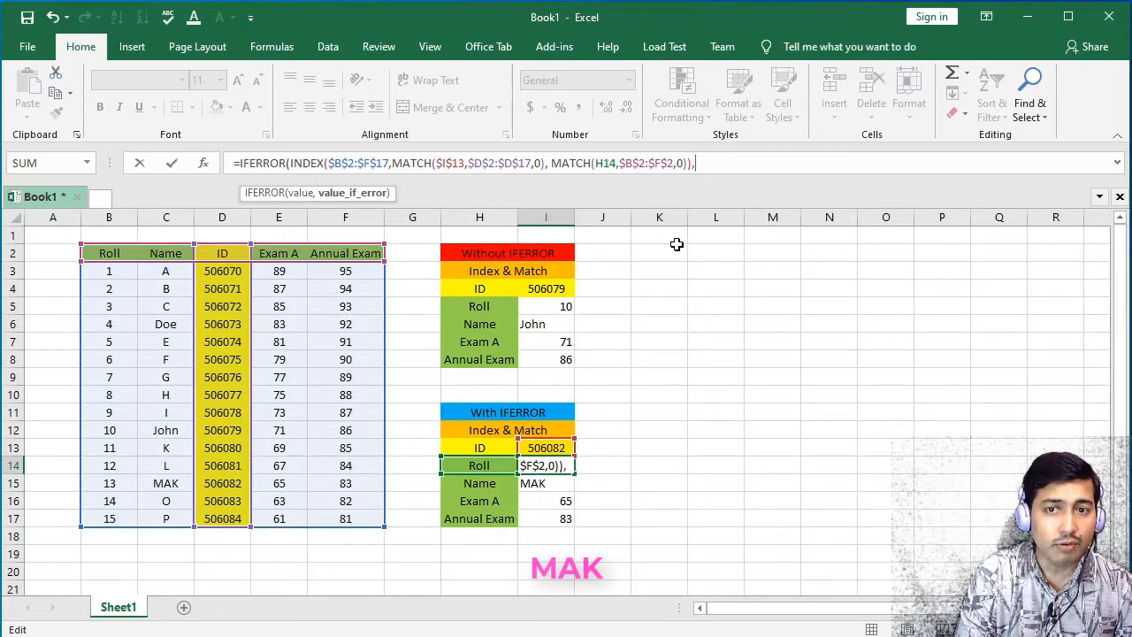
text("")
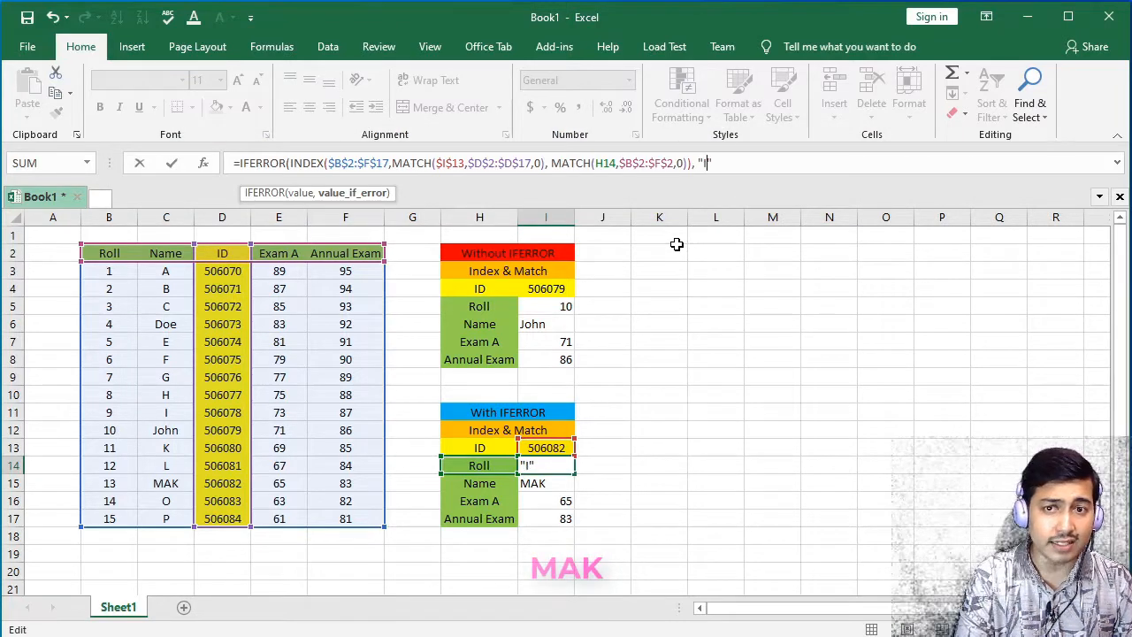
text(N)
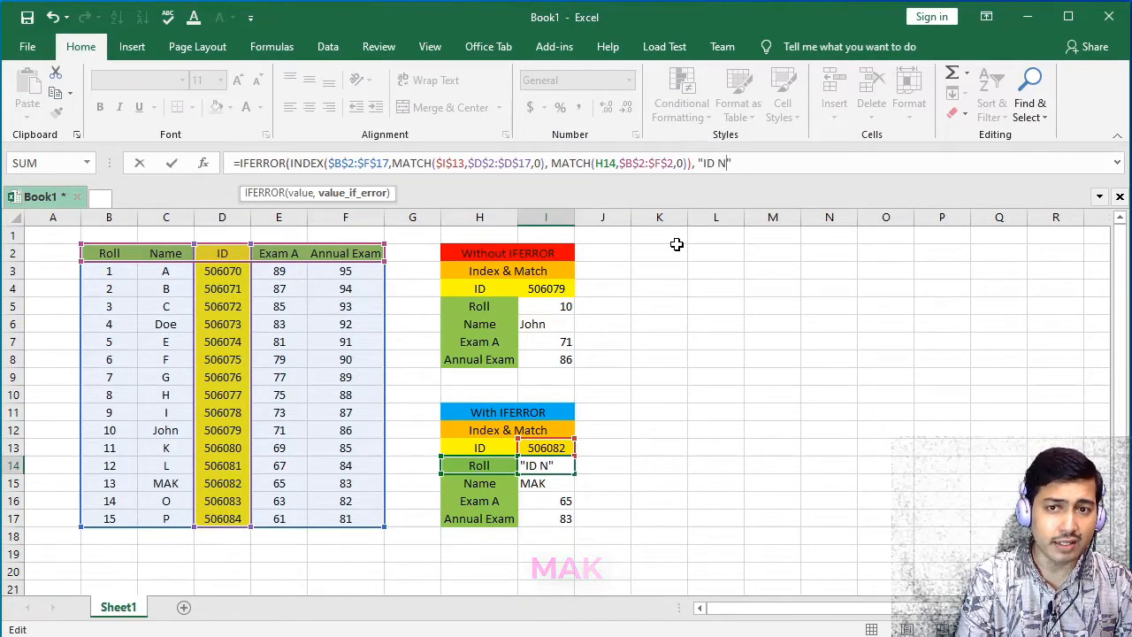
text(ot F)
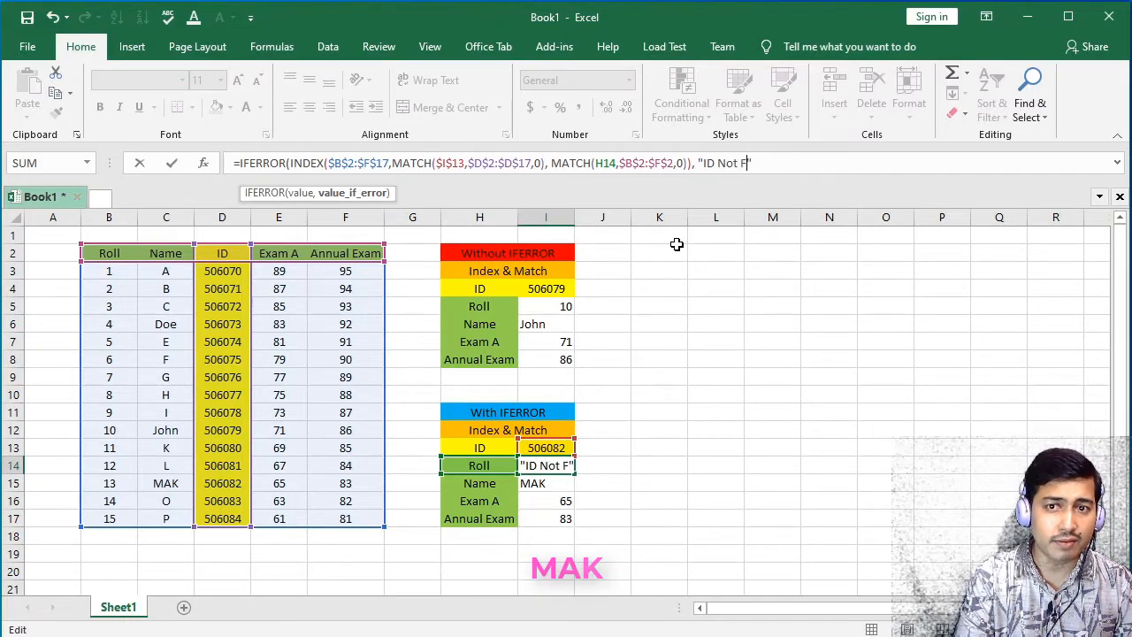
text(ound)
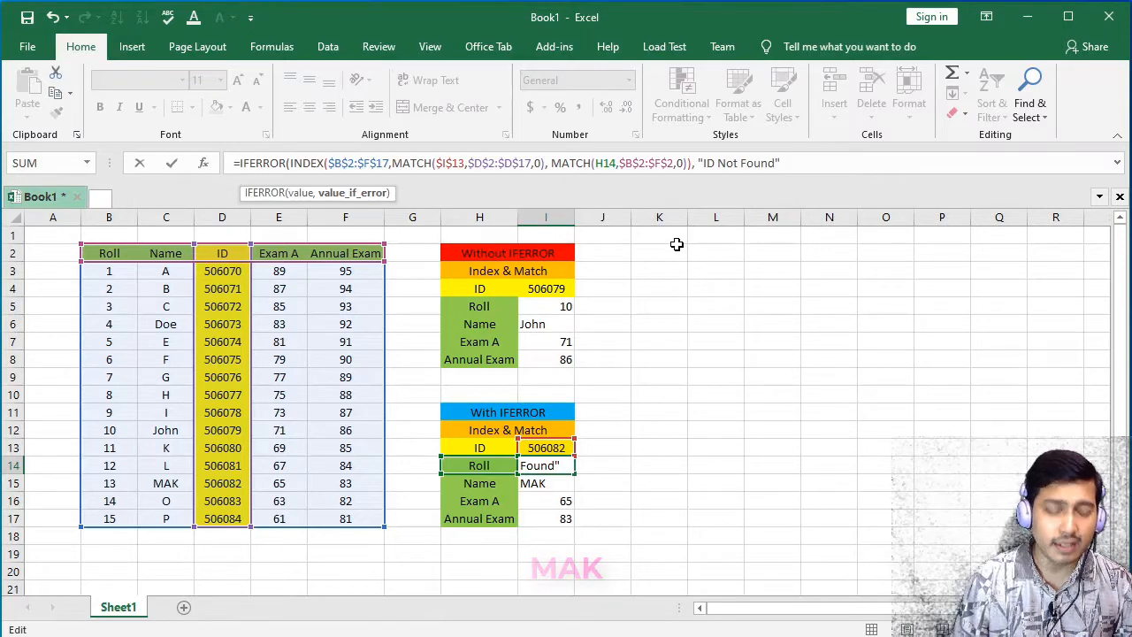
text("))
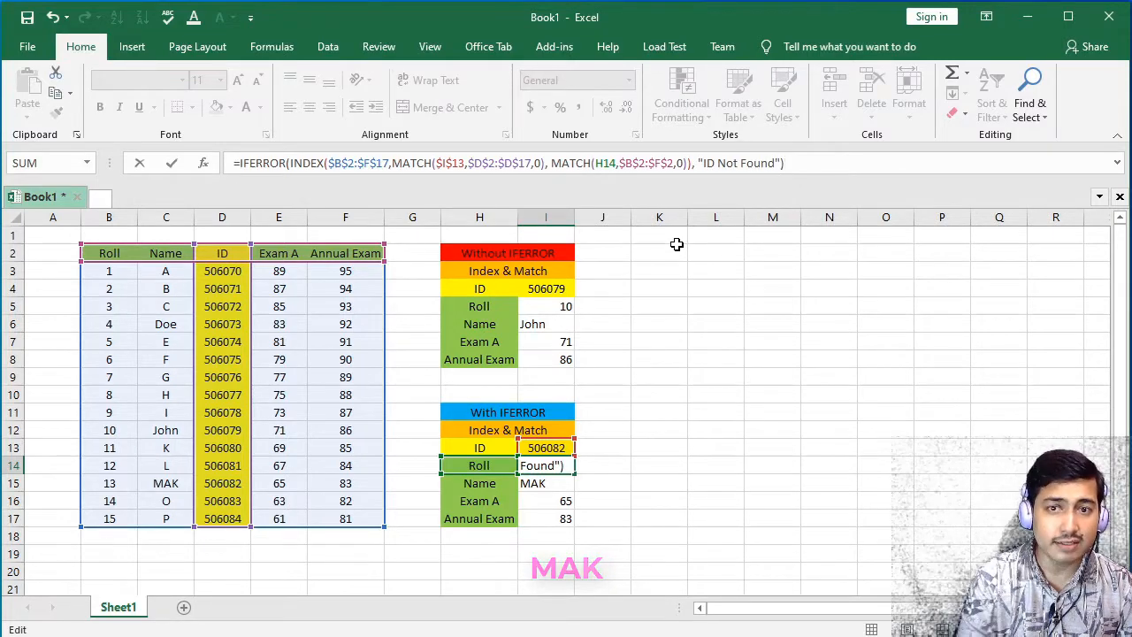
key(ctrl+Return)
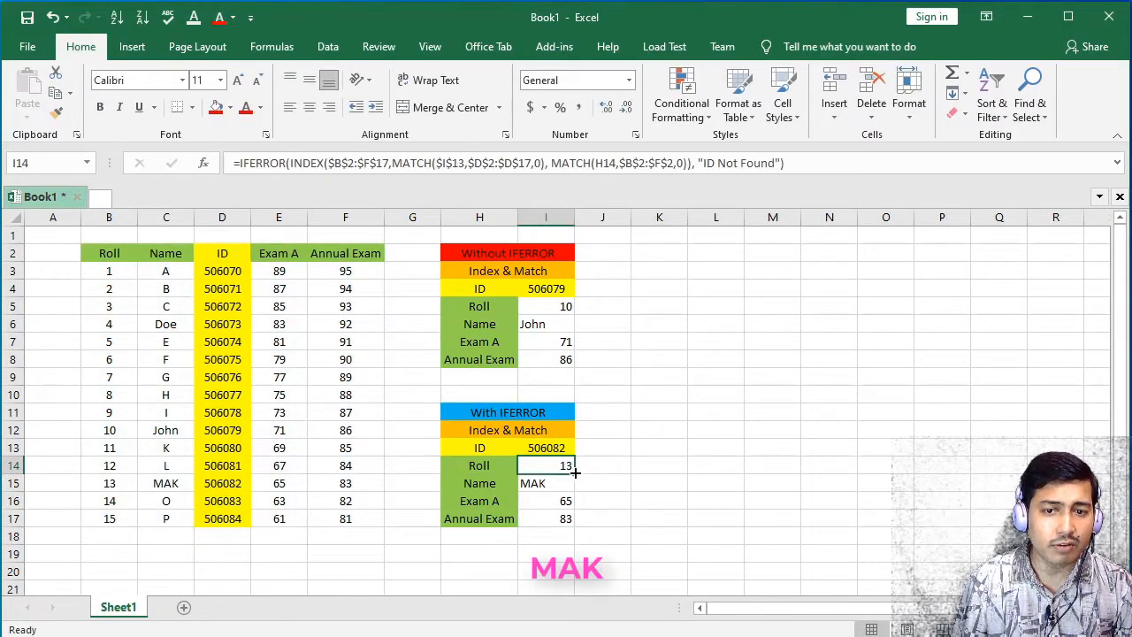
drag(575, 473, 573, 523)
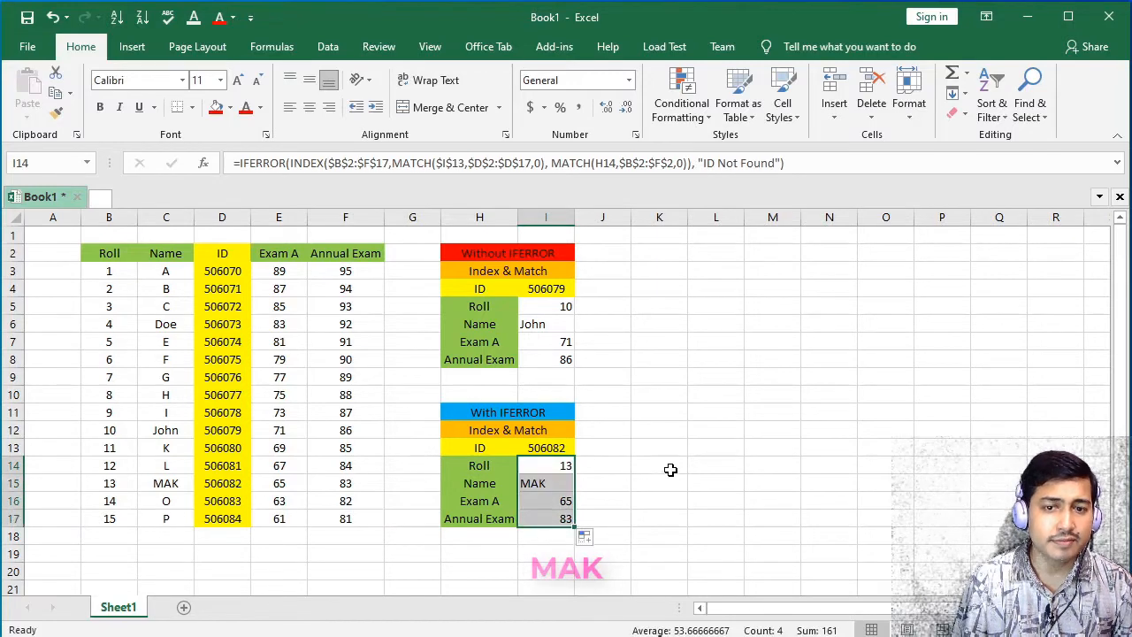
click(553, 464)
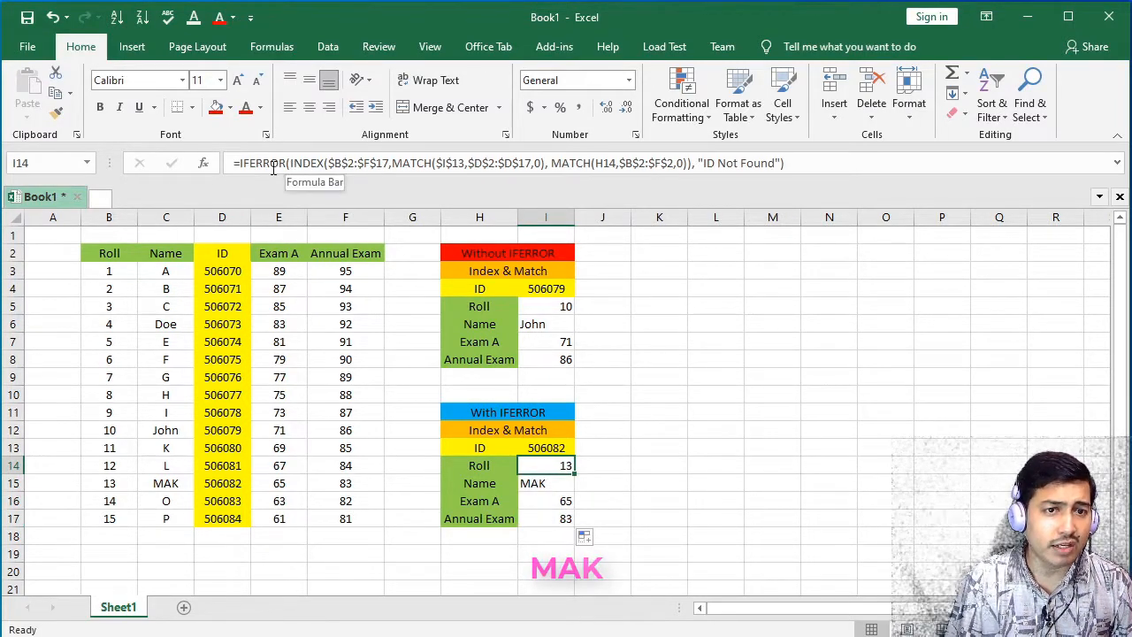
click(270, 162)
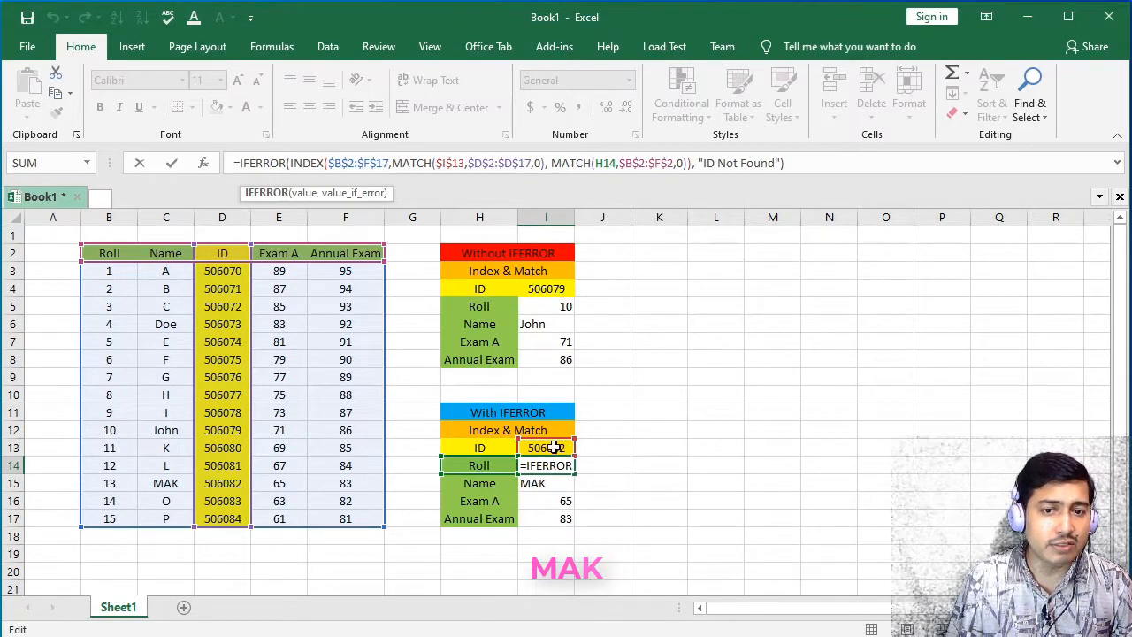
- Enter a test ID missing from the ID column in D19 and give the cell a light orange fill
click(228, 550)
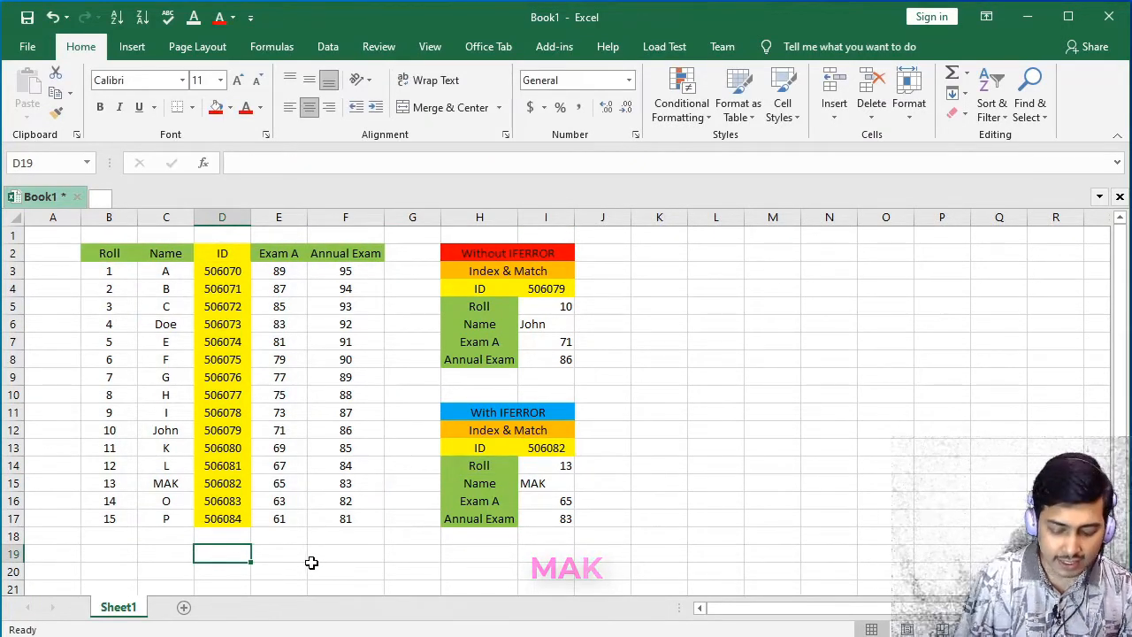
text(50)
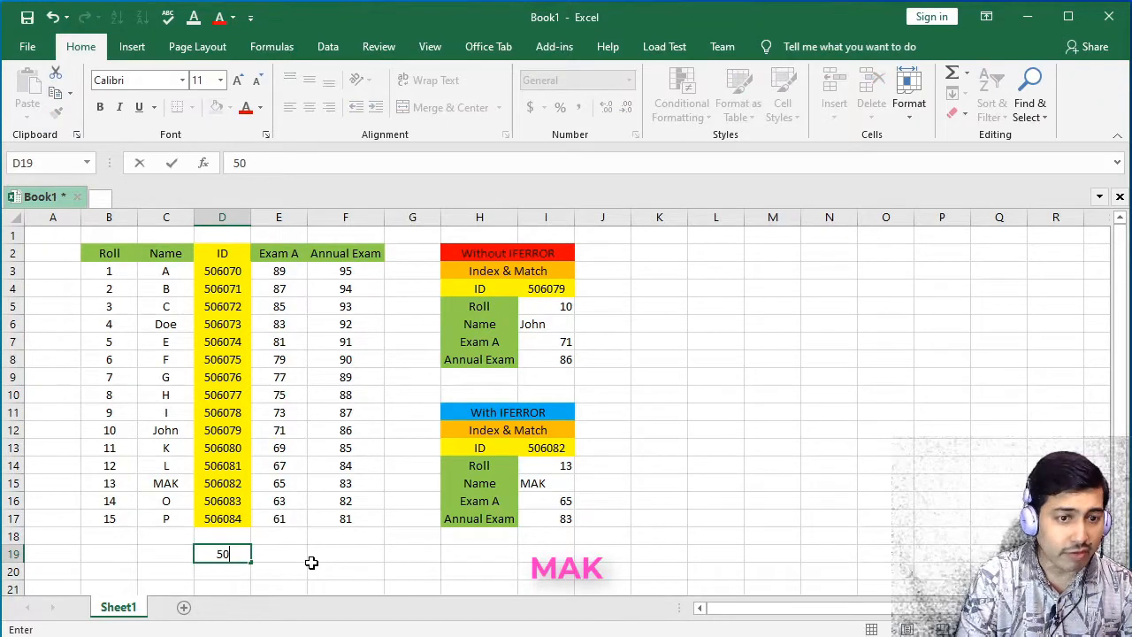
text(608)
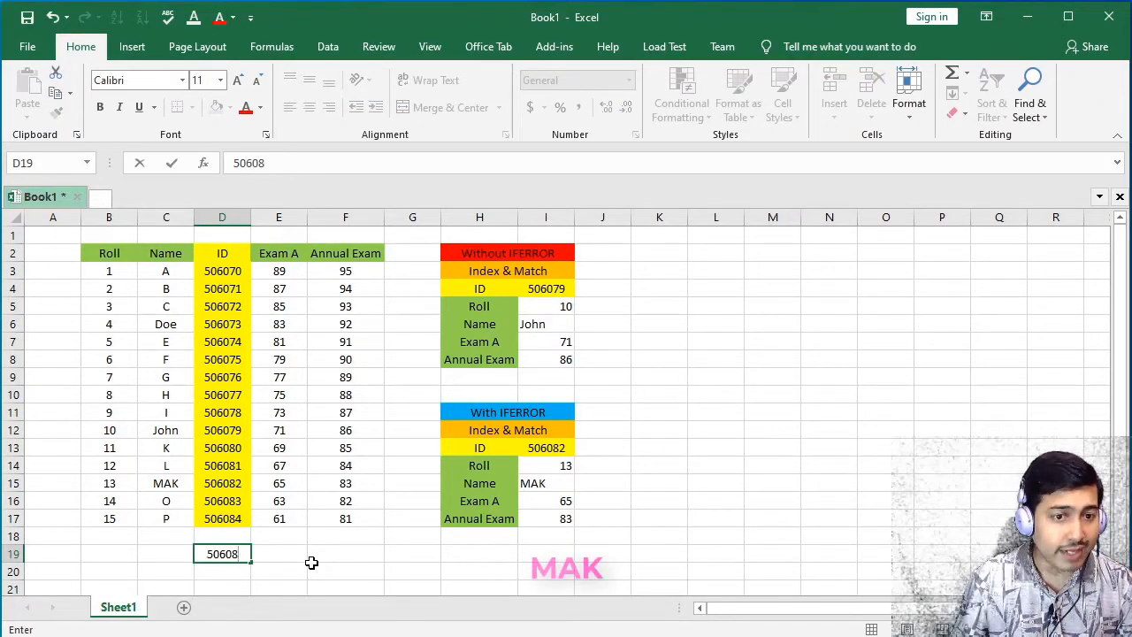
text(6)
click(297, 588)
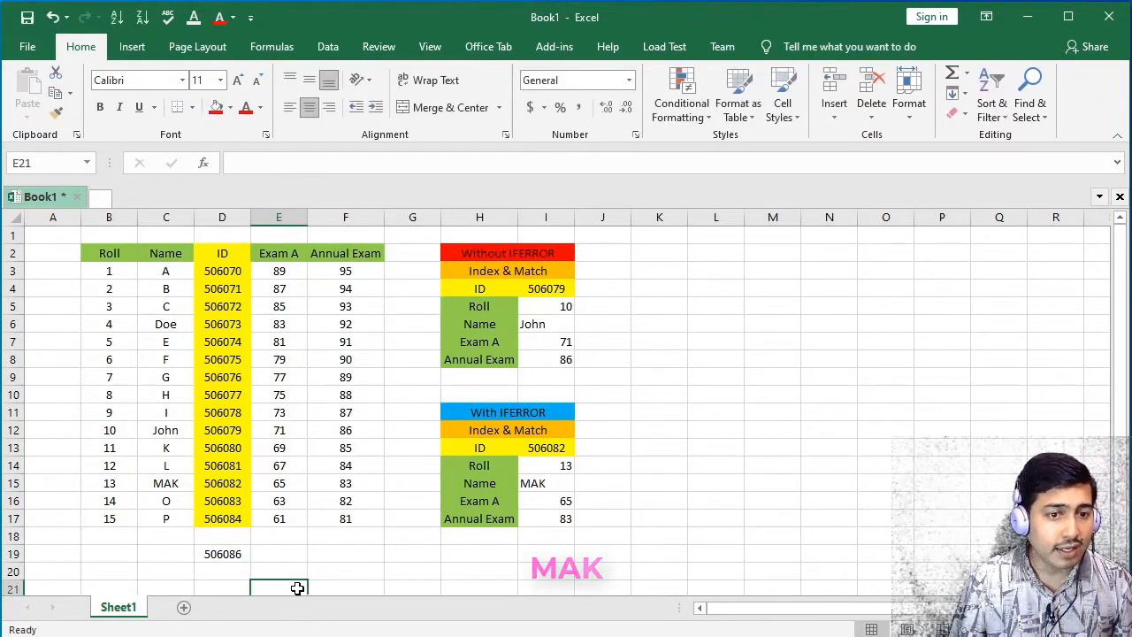
click(236, 553)
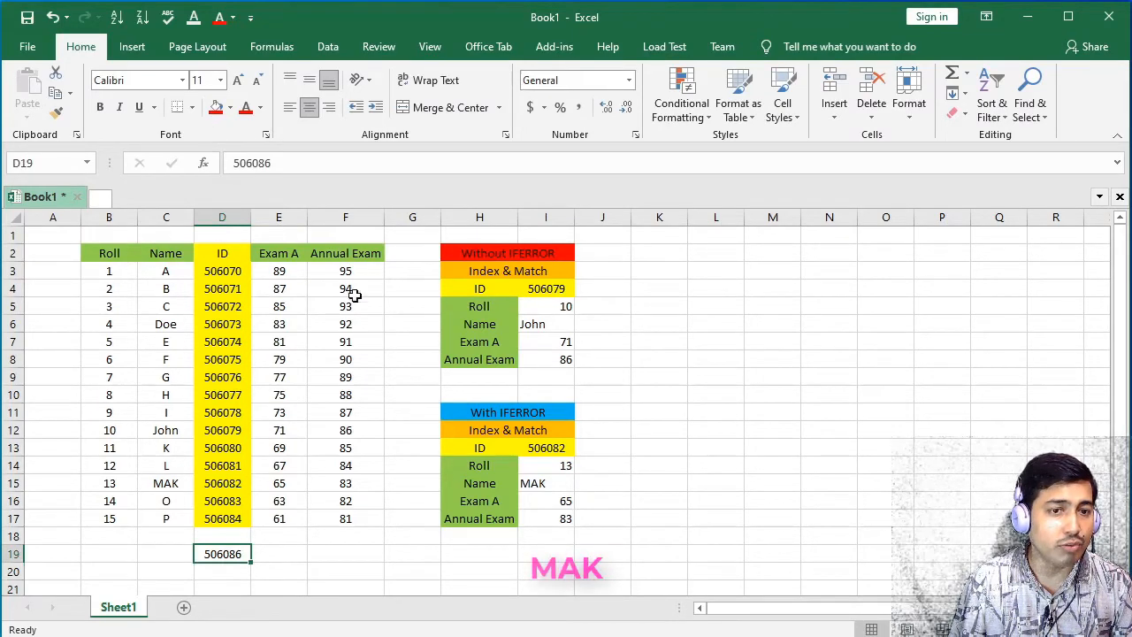
click(229, 107)
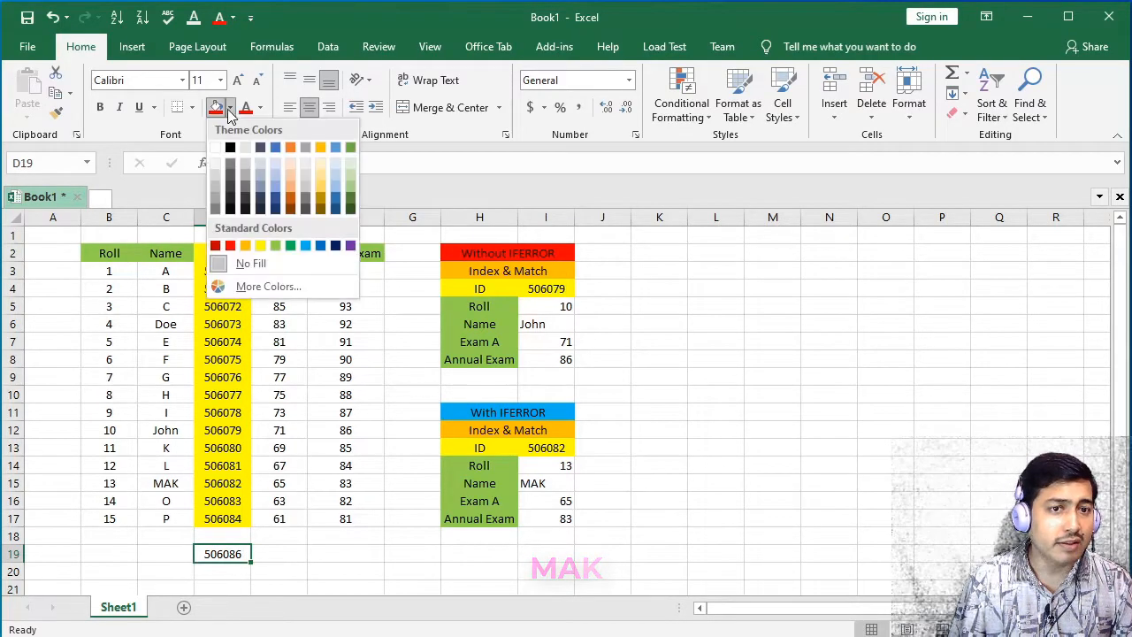
click(246, 247)
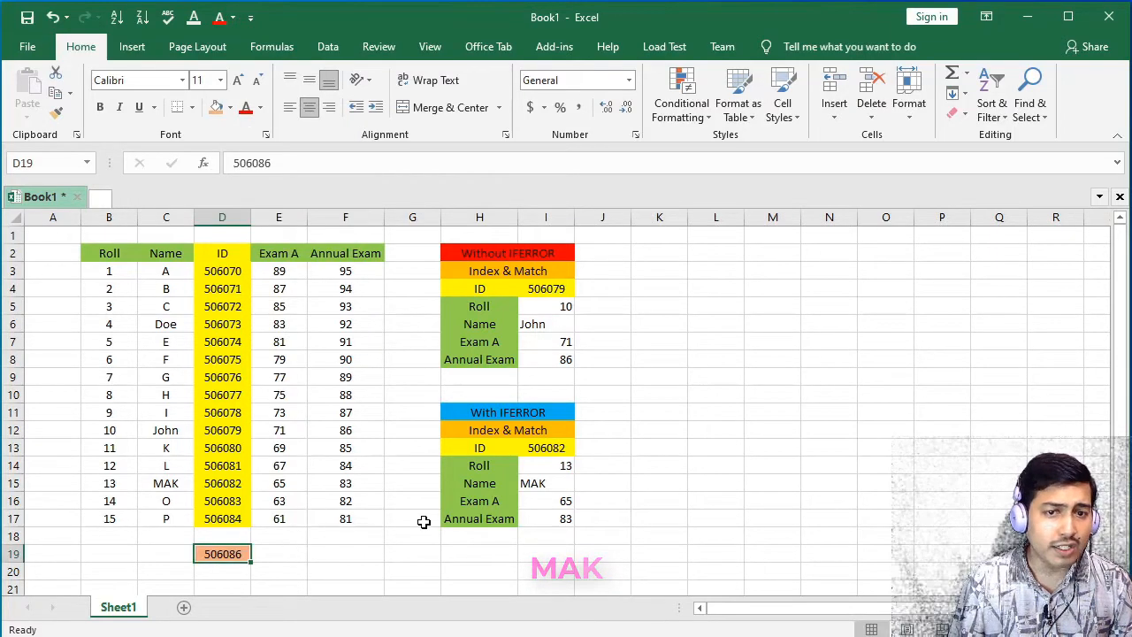
- Review the array-form arguments of the INDEX function inside the I14 formula
click(563, 465)
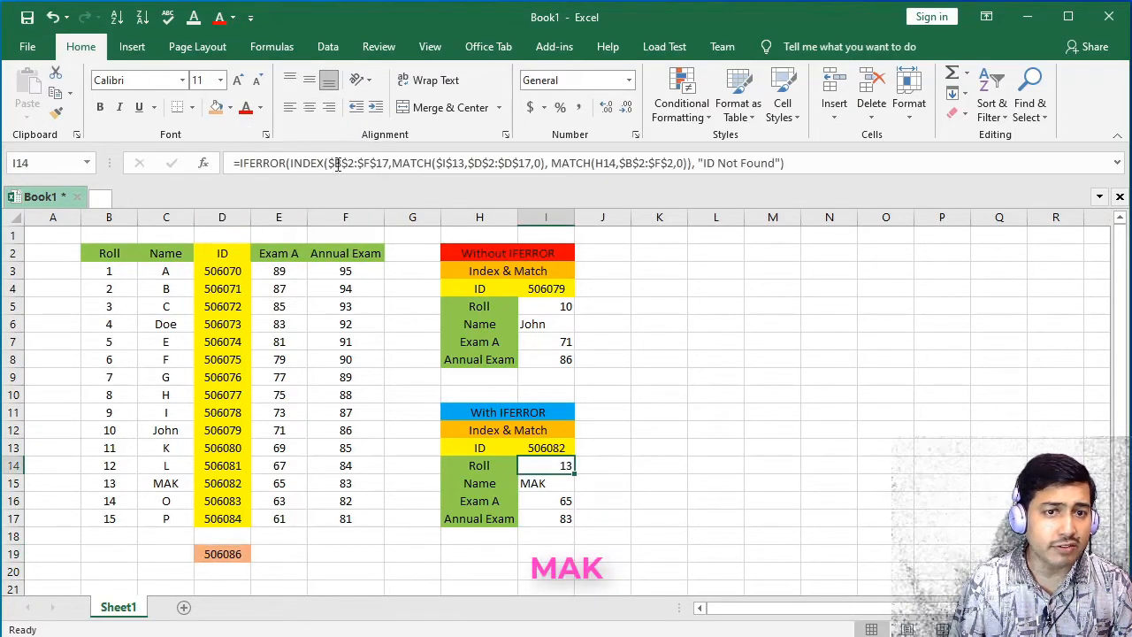
double_click(337, 165)
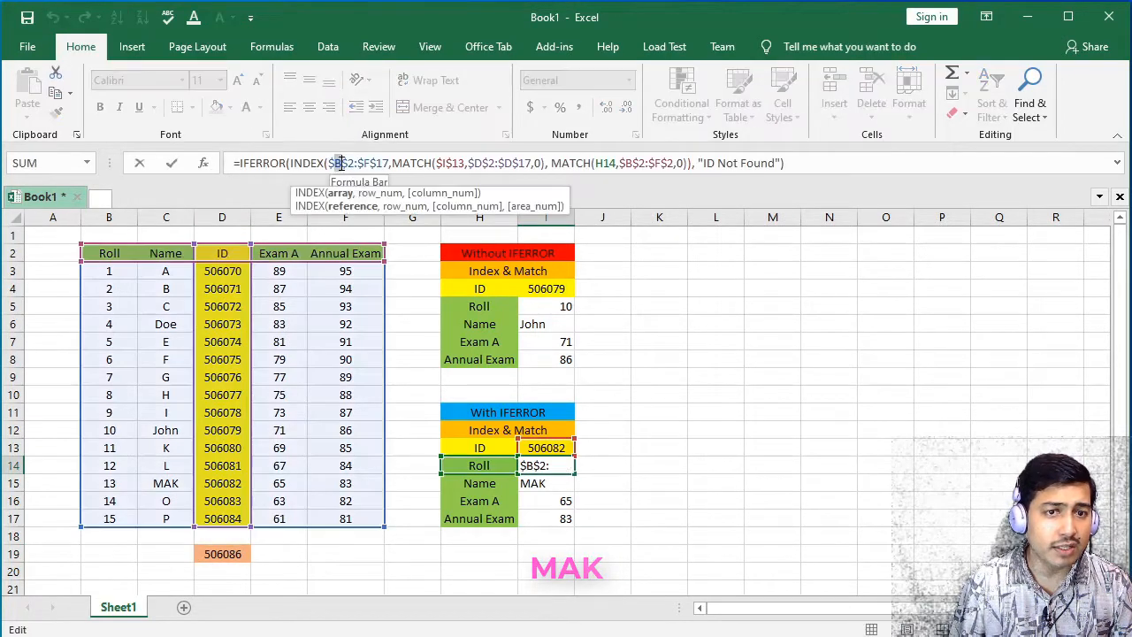
click(204, 164)
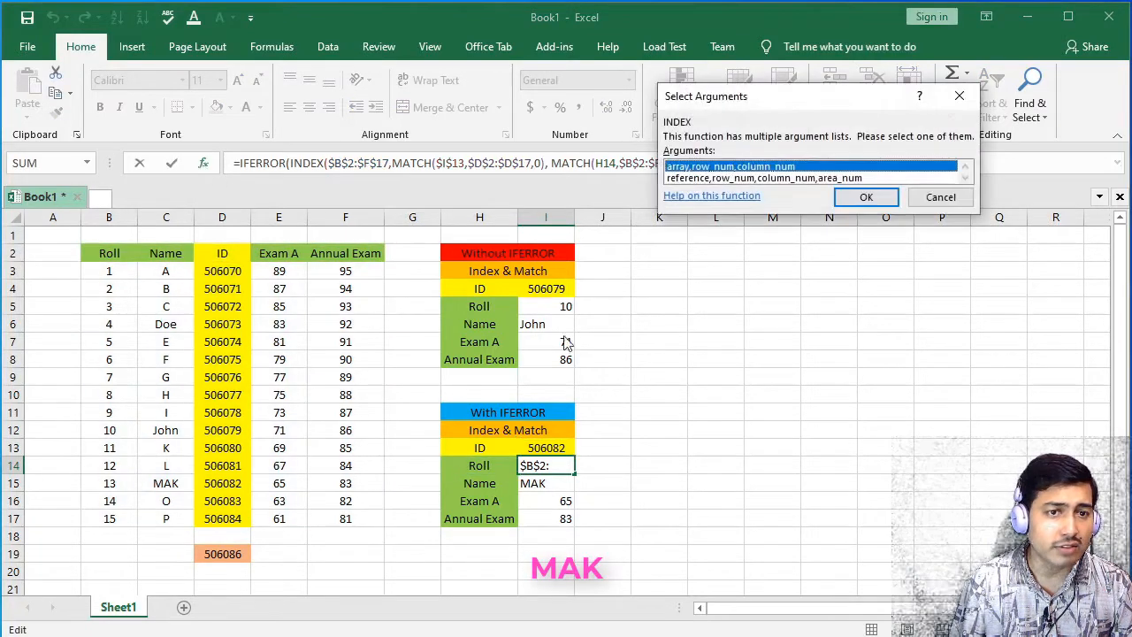
click(863, 196)
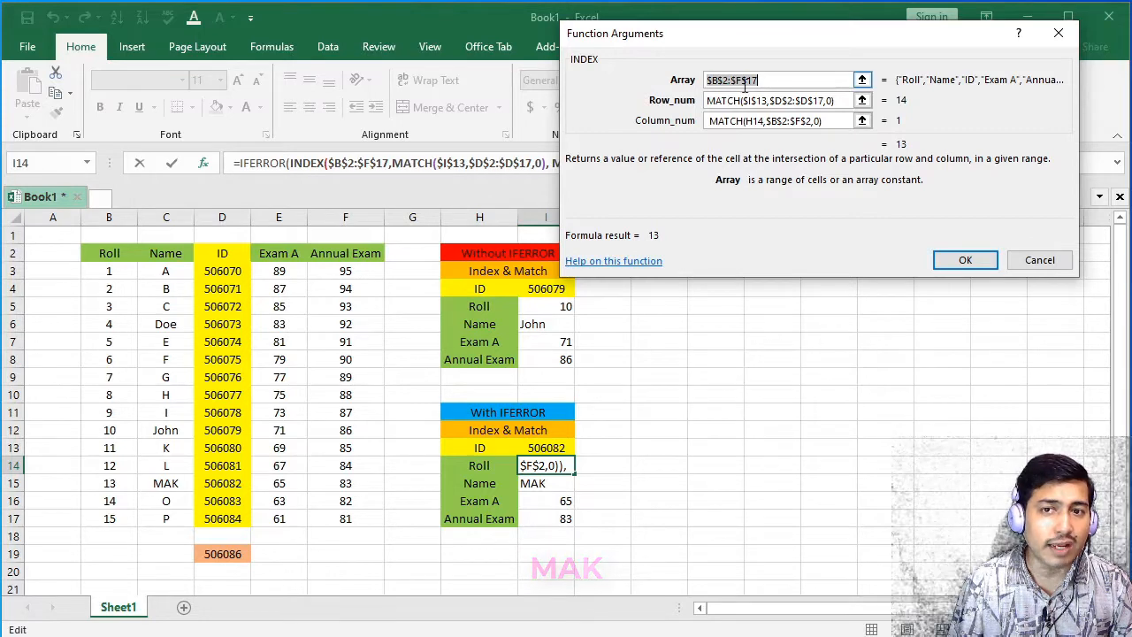
key(Return)
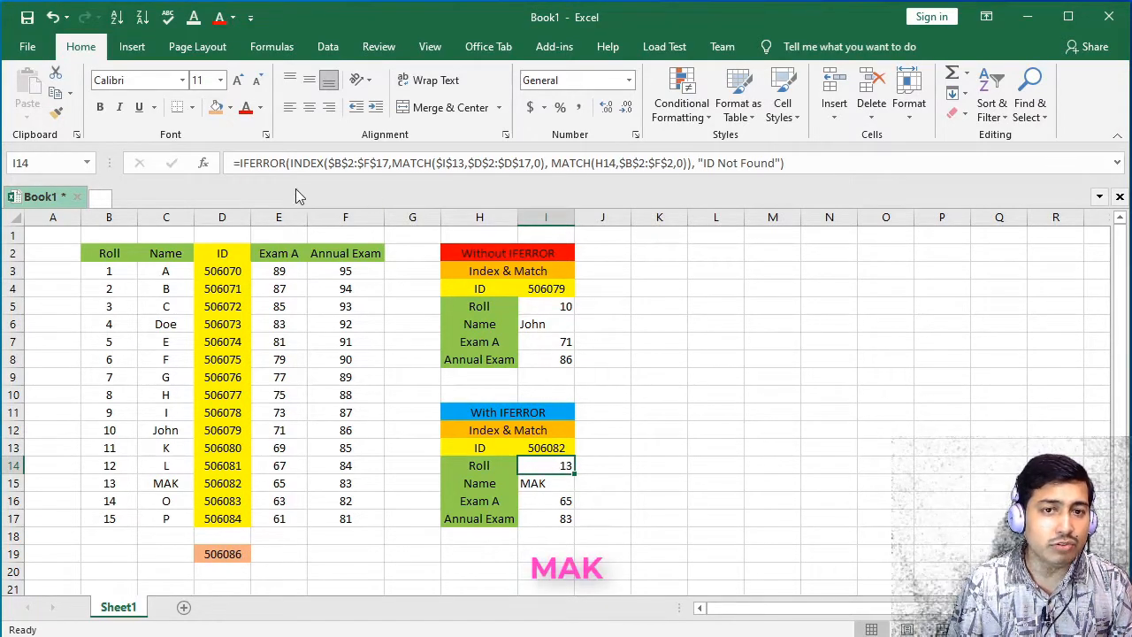
- Copy the unlisted ID from D19 into the lookup cell I13 and autofit column I to its contents
click(223, 556)
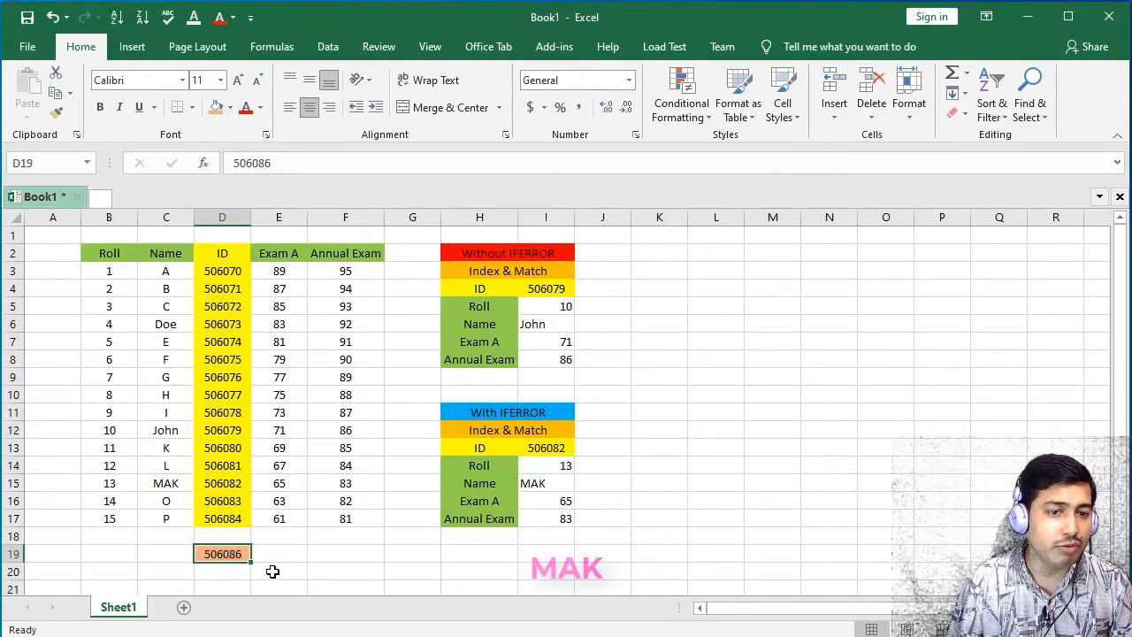
key(ctrl+c)
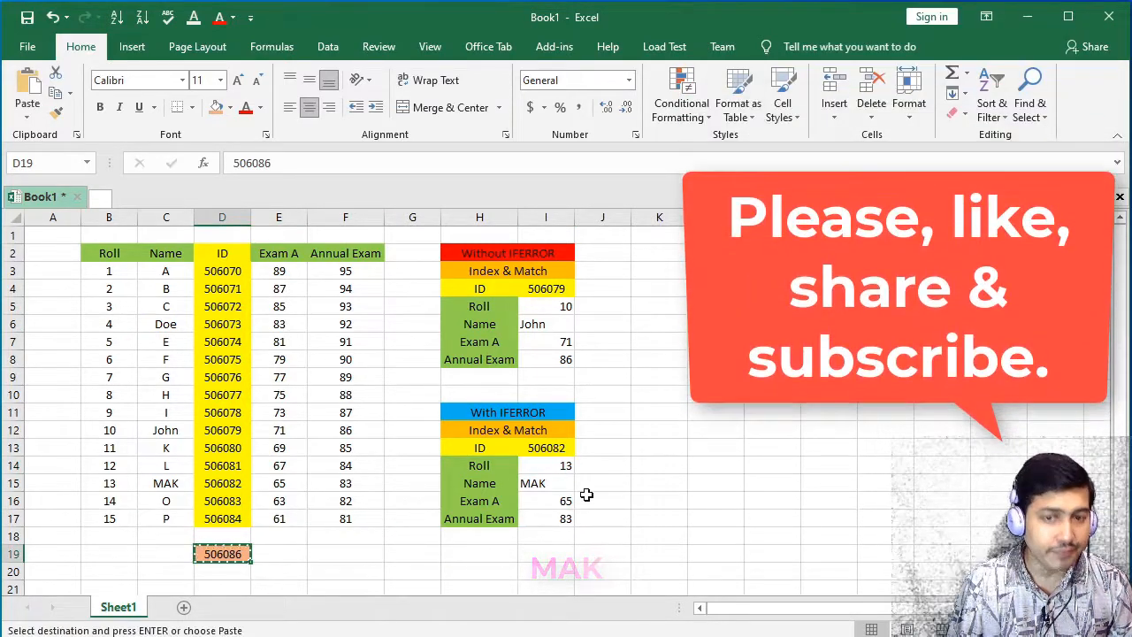
click(560, 449)
key(ctrl+v)
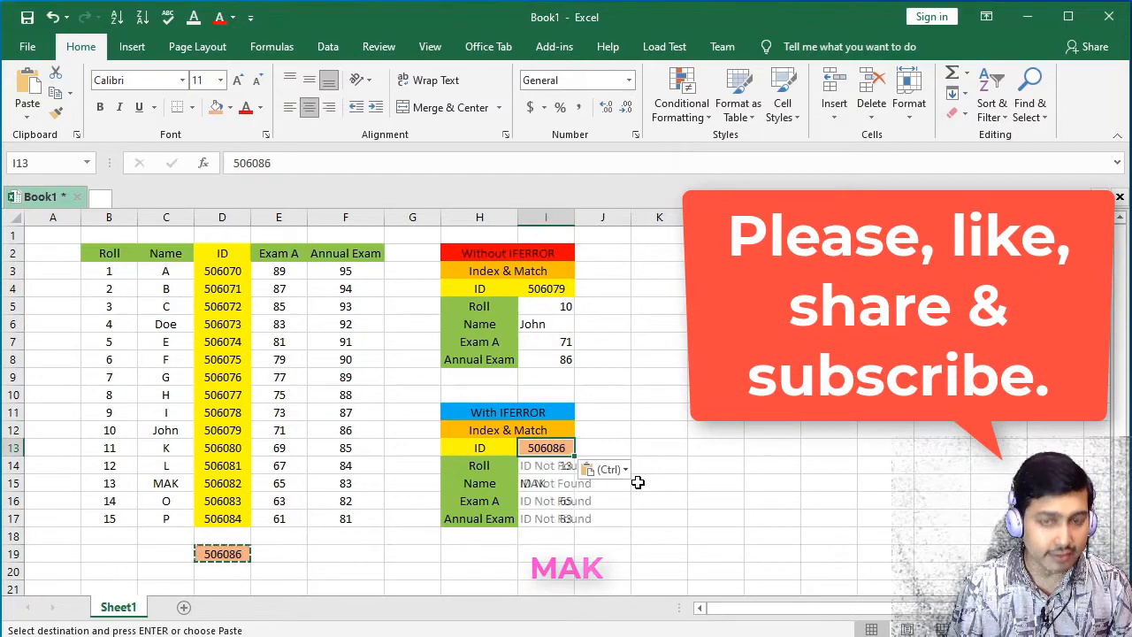
double_click(575, 217)
click(624, 503)
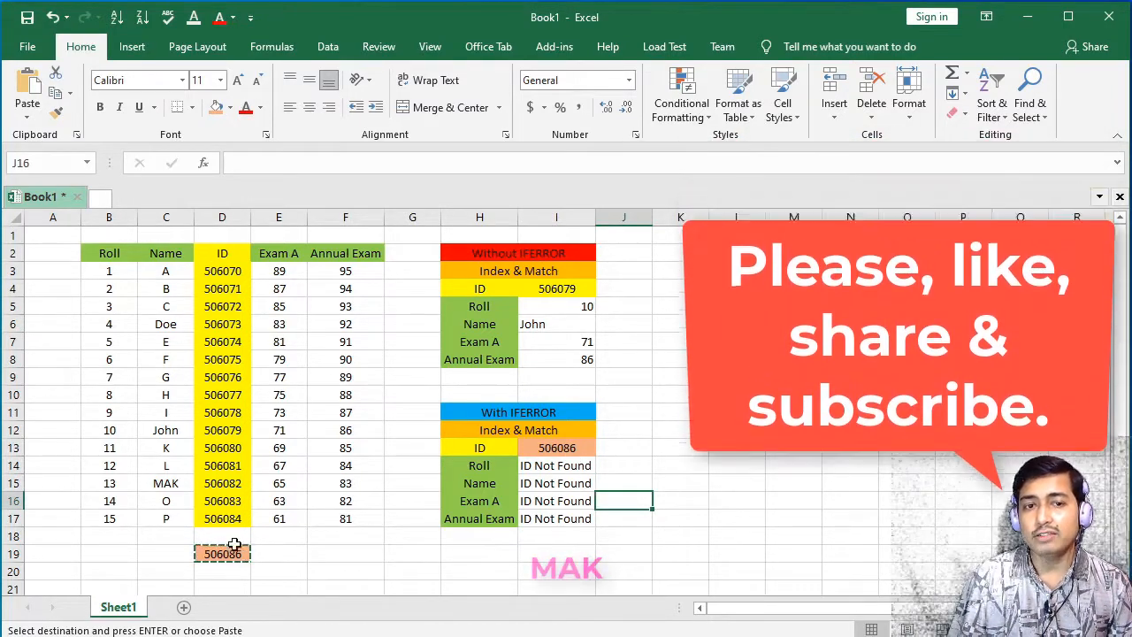
- Replace the lookup ID in I13 with a copy of the valid ID from D3
click(222, 518)
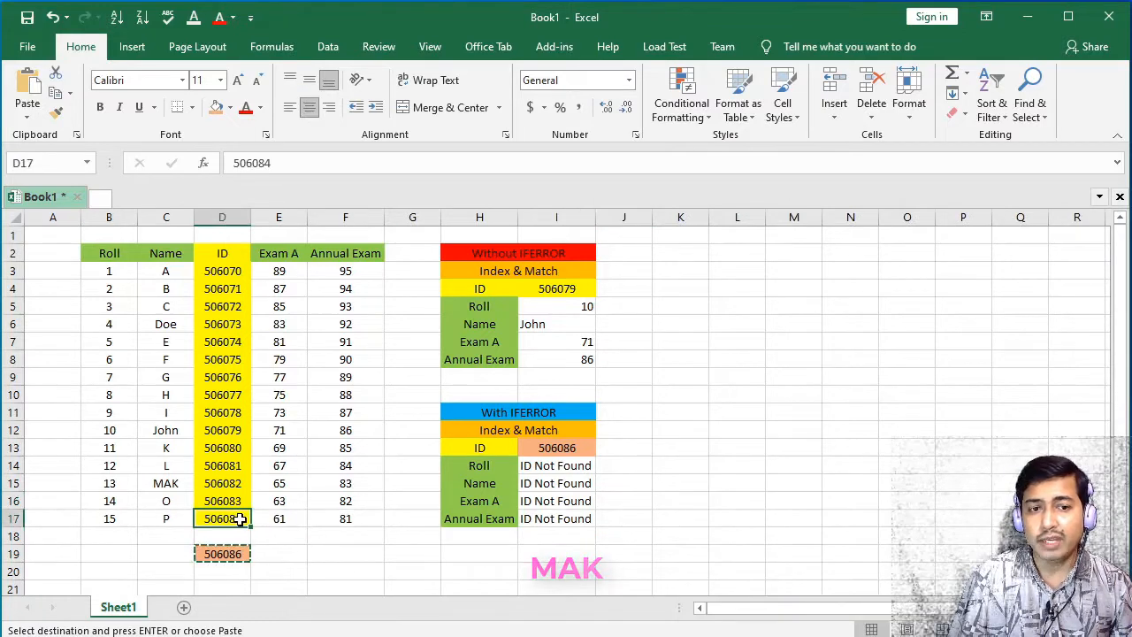
click(221, 271)
key(Escape)
key(ctrl+c)
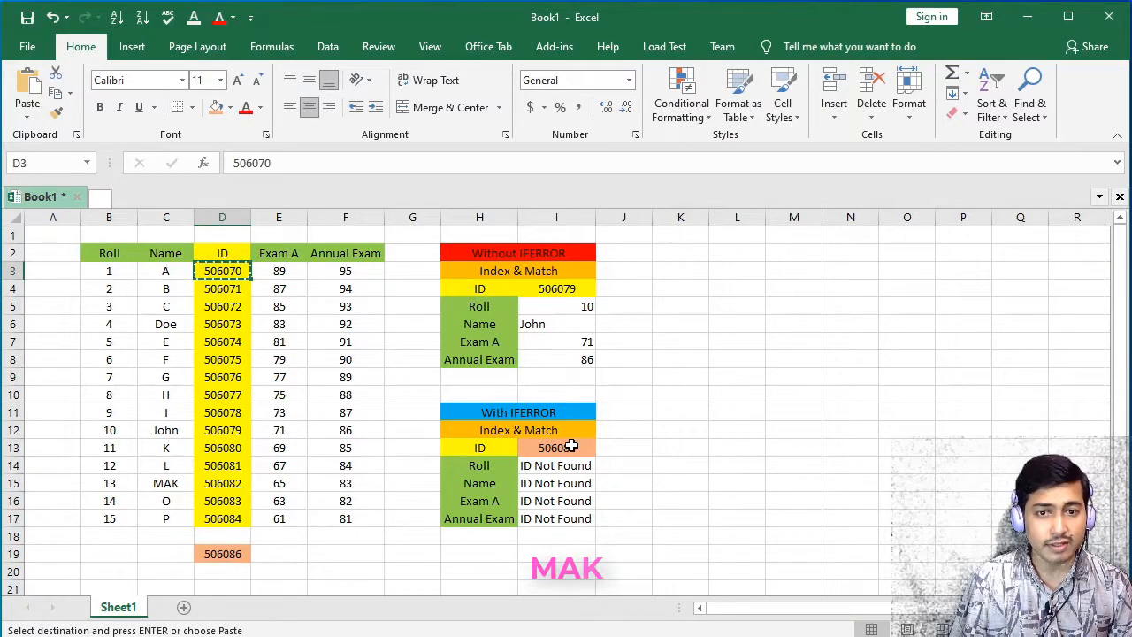
click(573, 456)
key(ctrl+v)
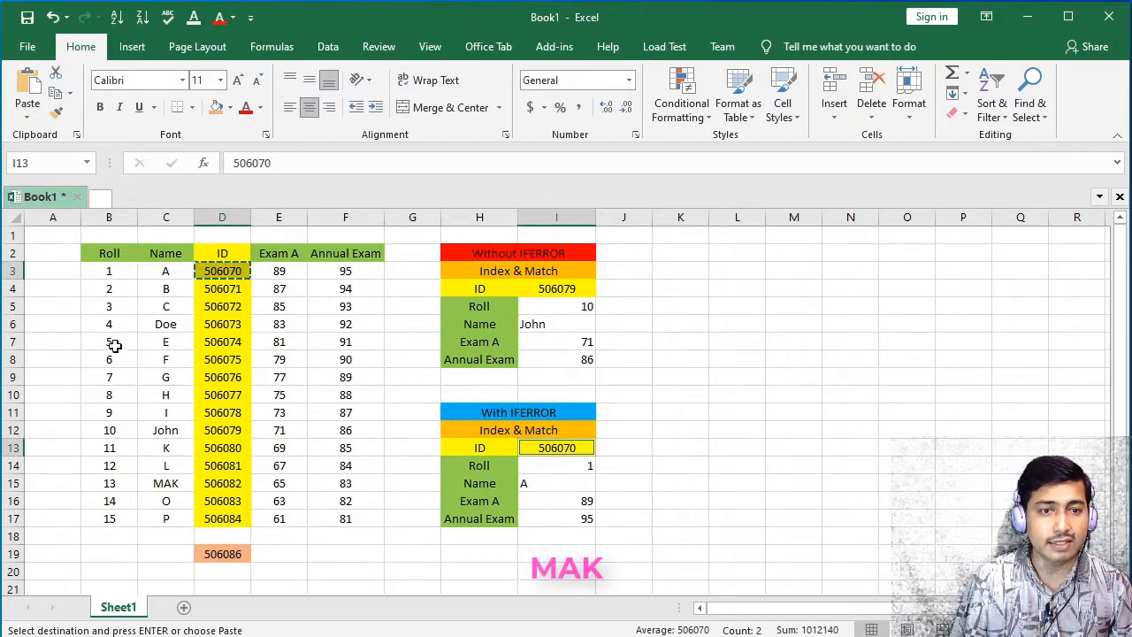
- Replace the lookup ID in I13 with a copy of the valid ID from D6 and check the results against row 6
click(12, 271)
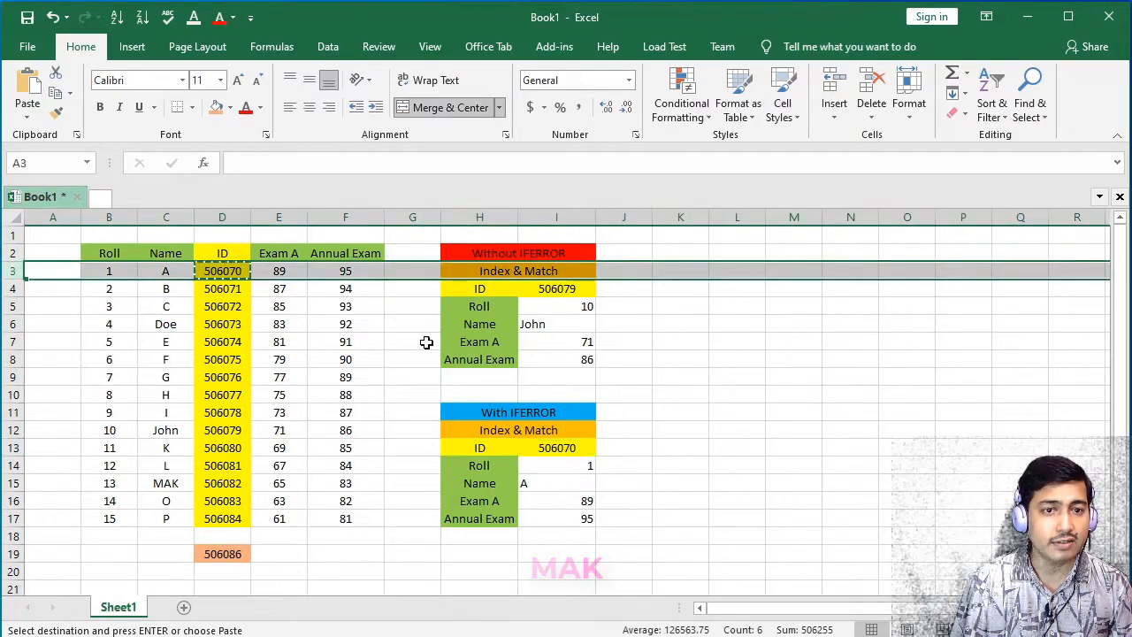
click(220, 324)
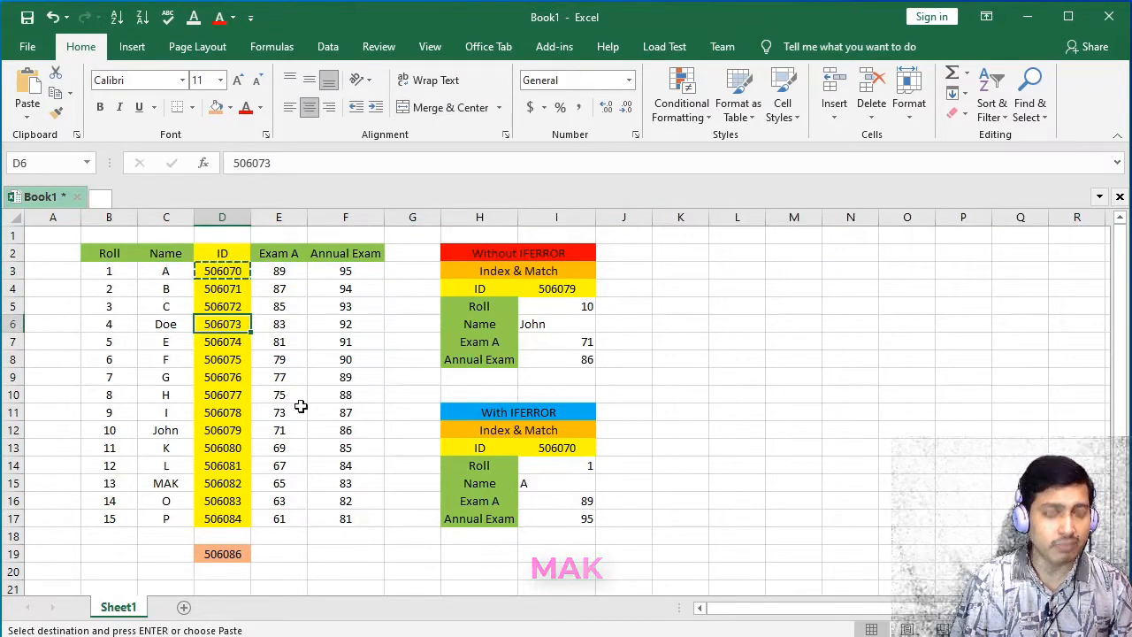
key(ctrl+c)
click(557, 448)
key(ctrl+v)
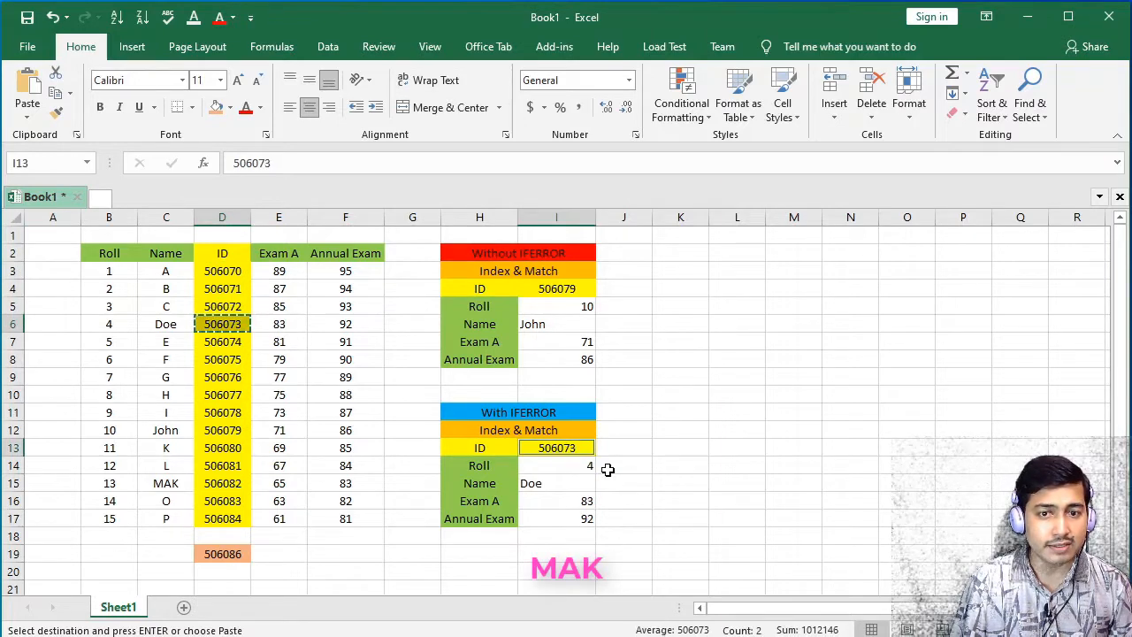
click(12, 320)
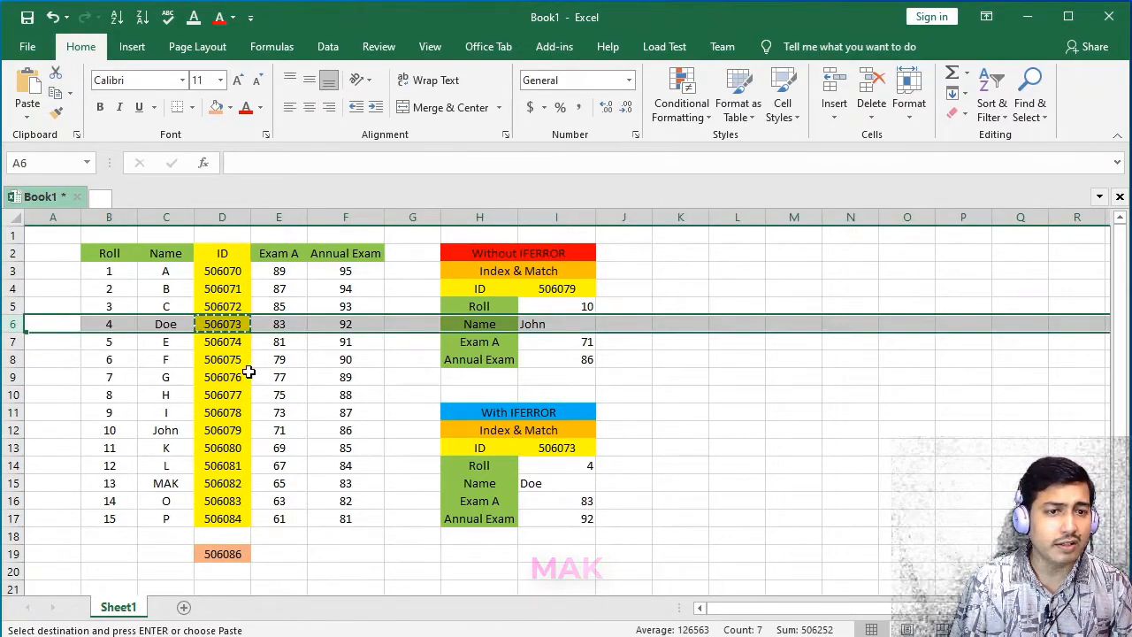
click(626, 463)
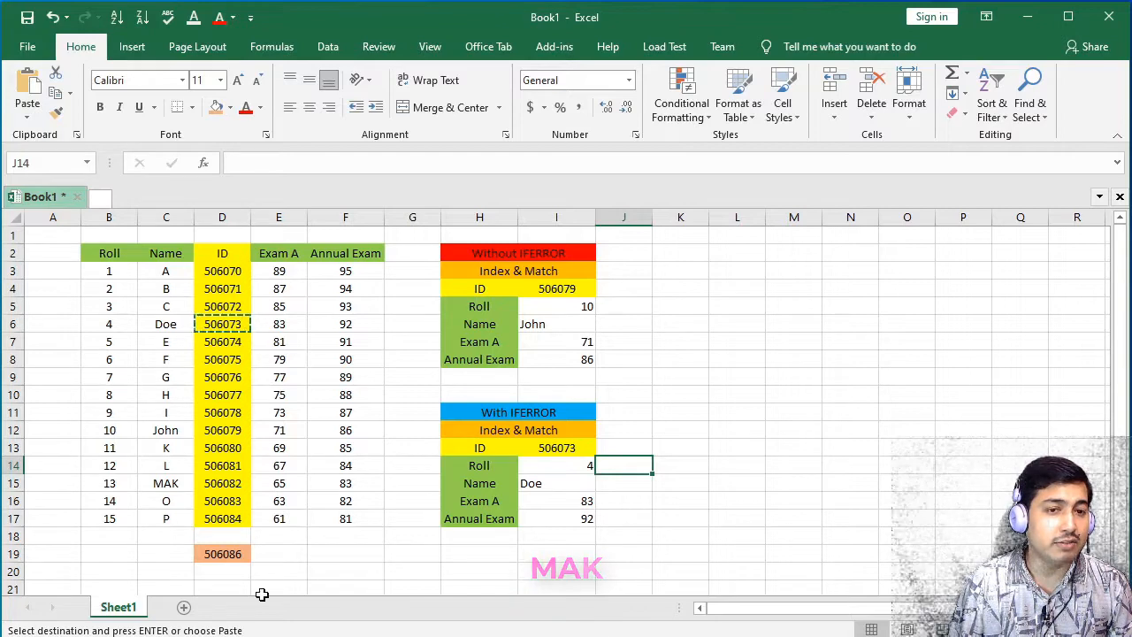
- Copy the unlisted ID from D19 into both lookup cells, I13 and I4, and compare the results of the two blocks
key(Escape)
click(236, 555)
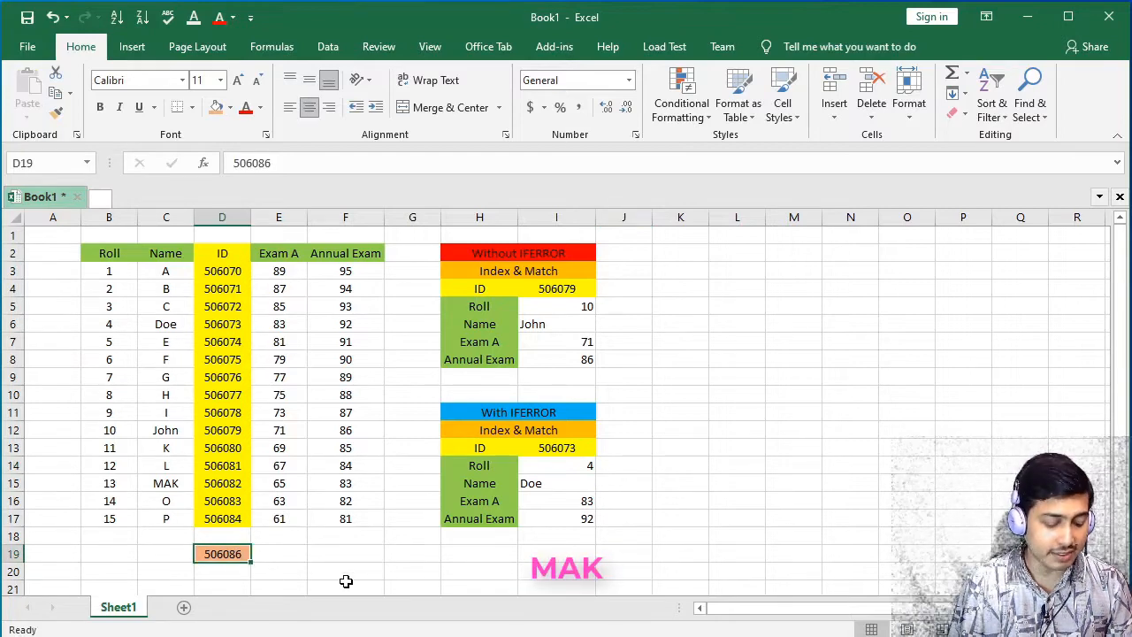
key(ctrl+c)
ctrl+click(566, 450)
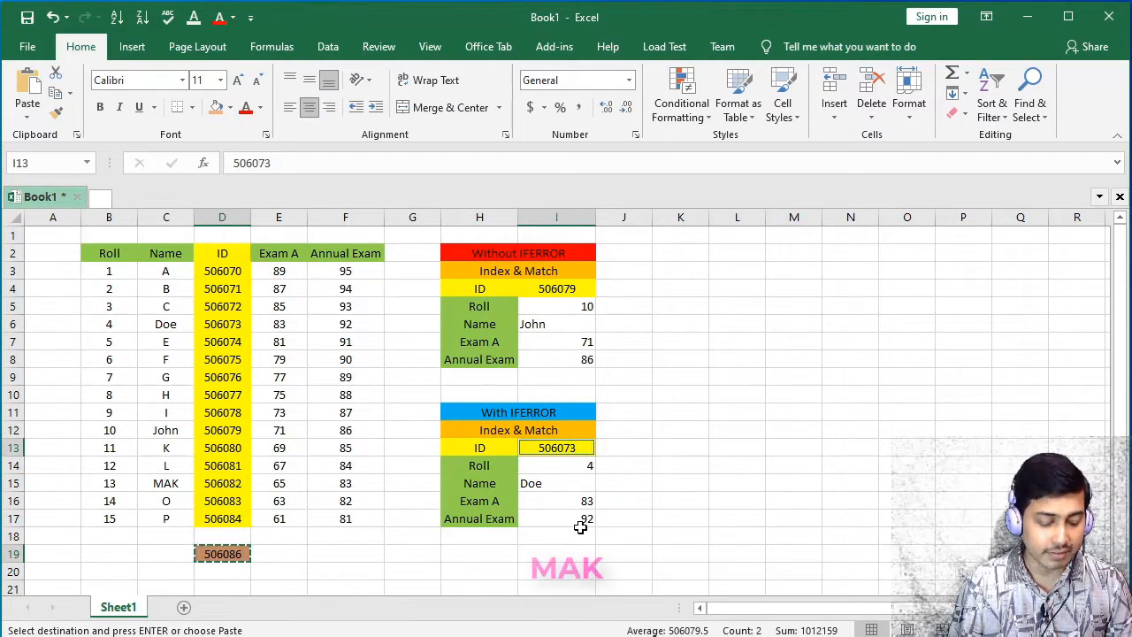
key(ctrl+v)
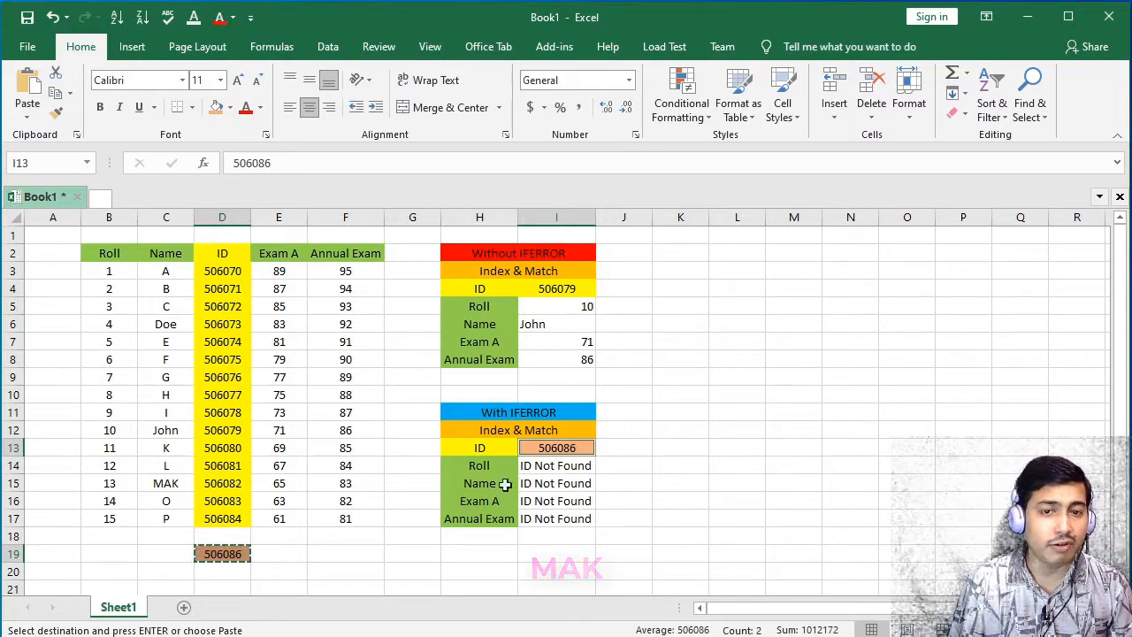
click(565, 290)
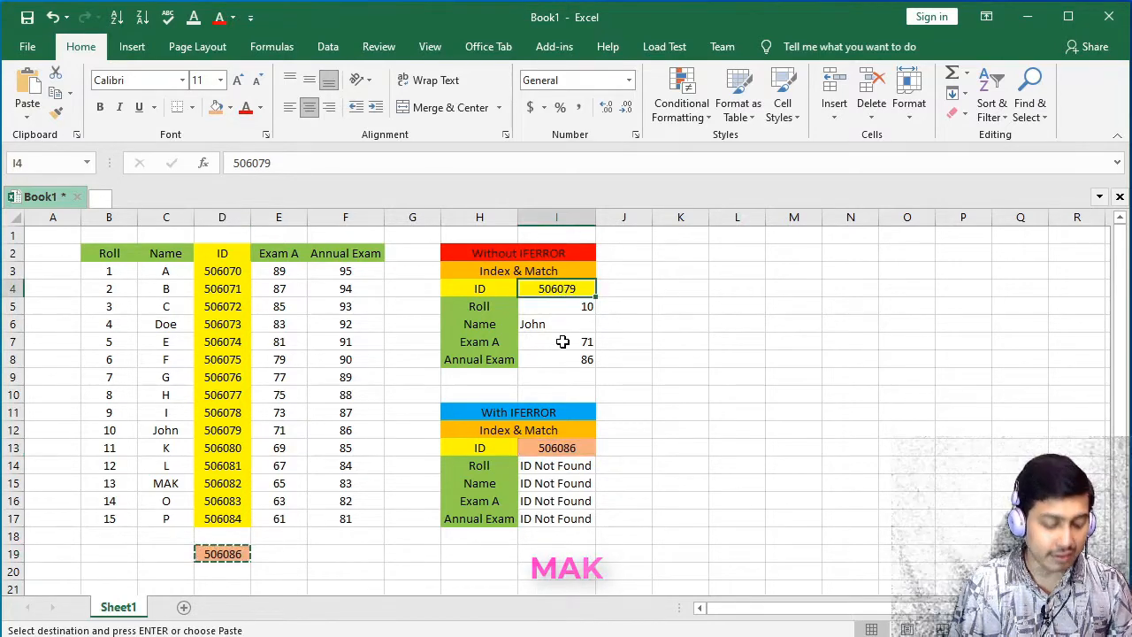
key(ctrl+v)
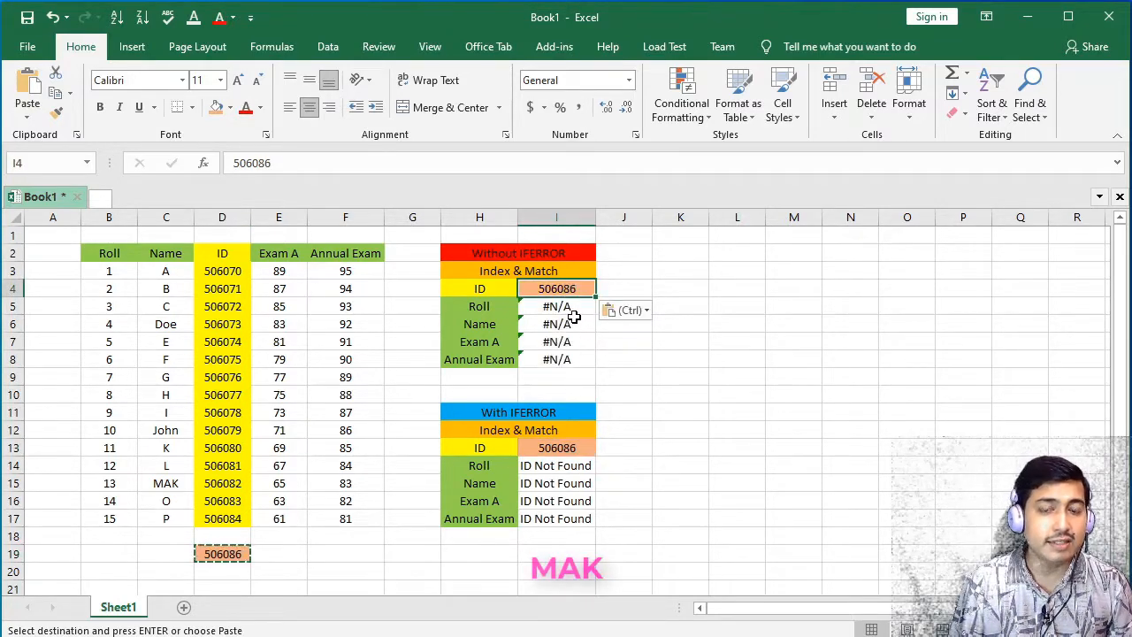
drag(585, 309, 582, 357)
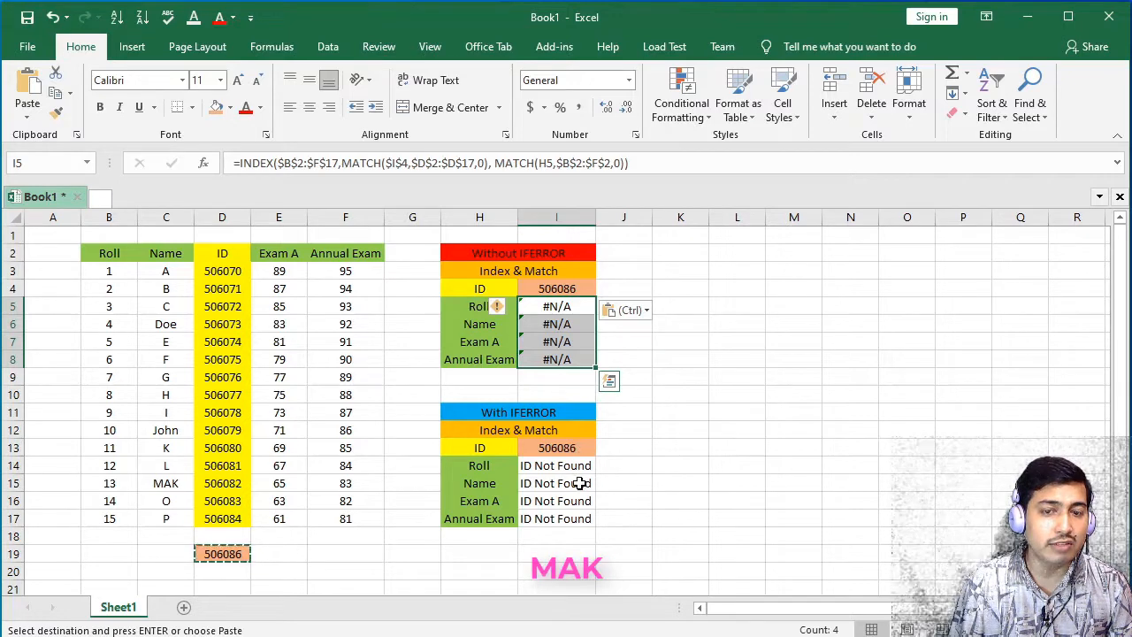
drag(576, 464, 580, 520)
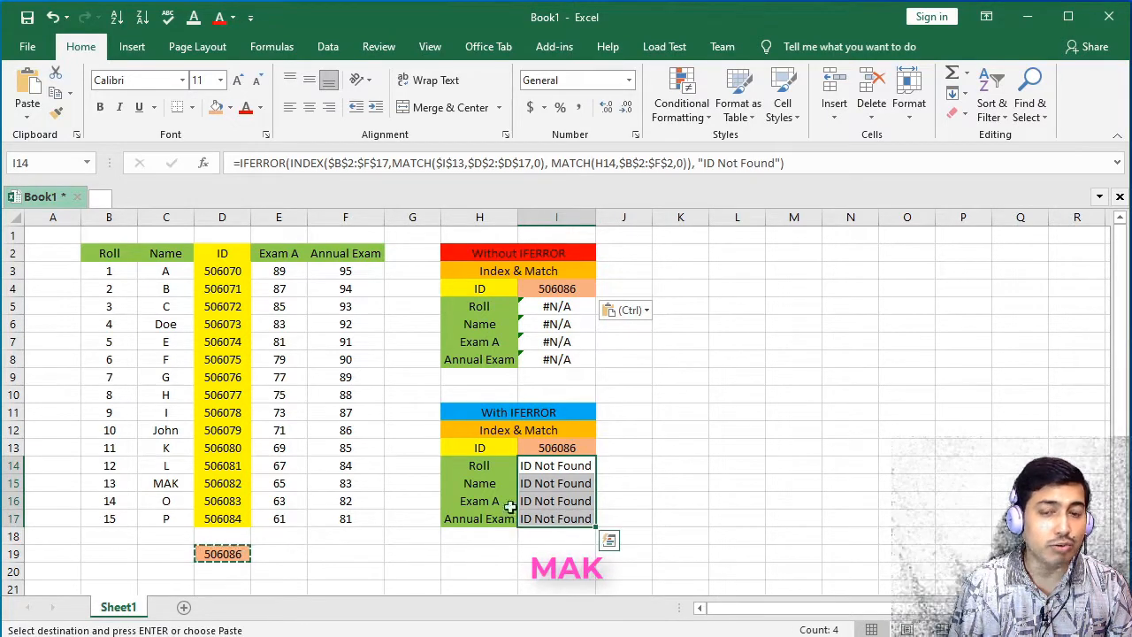
key(Down)
key(Right)
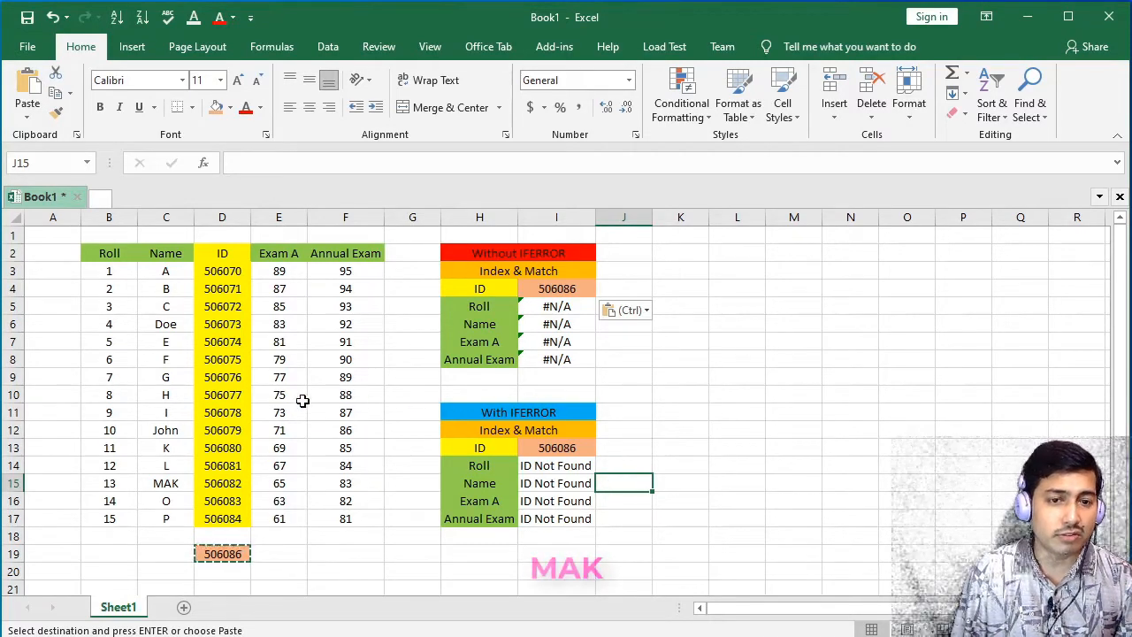
- Copy the valid ID from D12 into the lookup cells I4 and I13 of both blocks
click(232, 431)
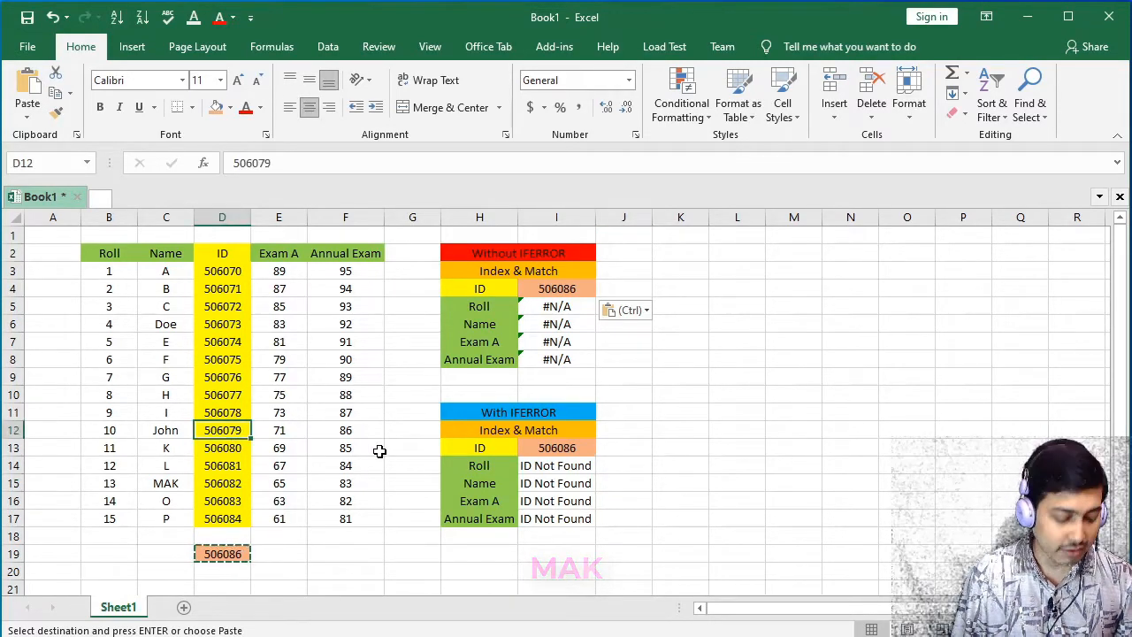
key(ctrl+c)
ctrl+click(558, 291)
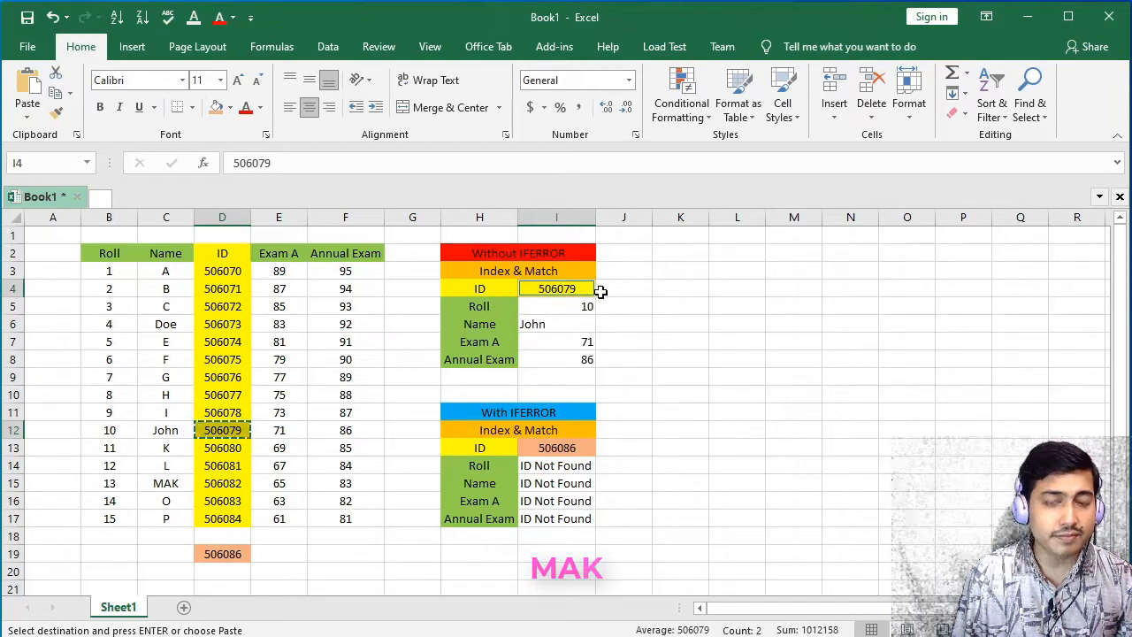
click(591, 448)
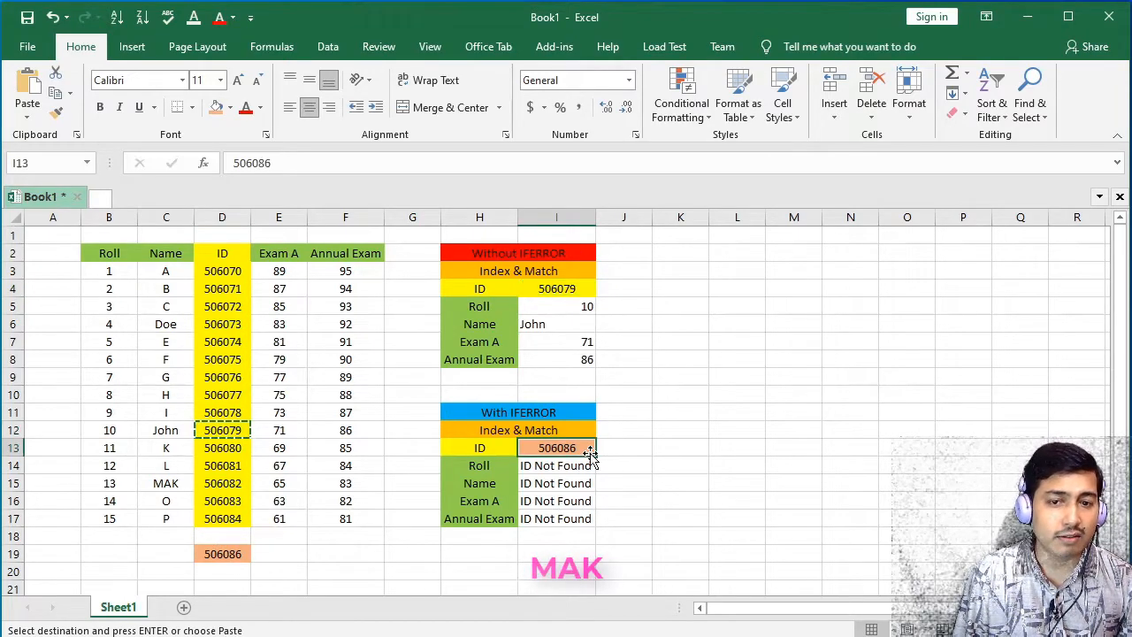
key(ctrl+v)
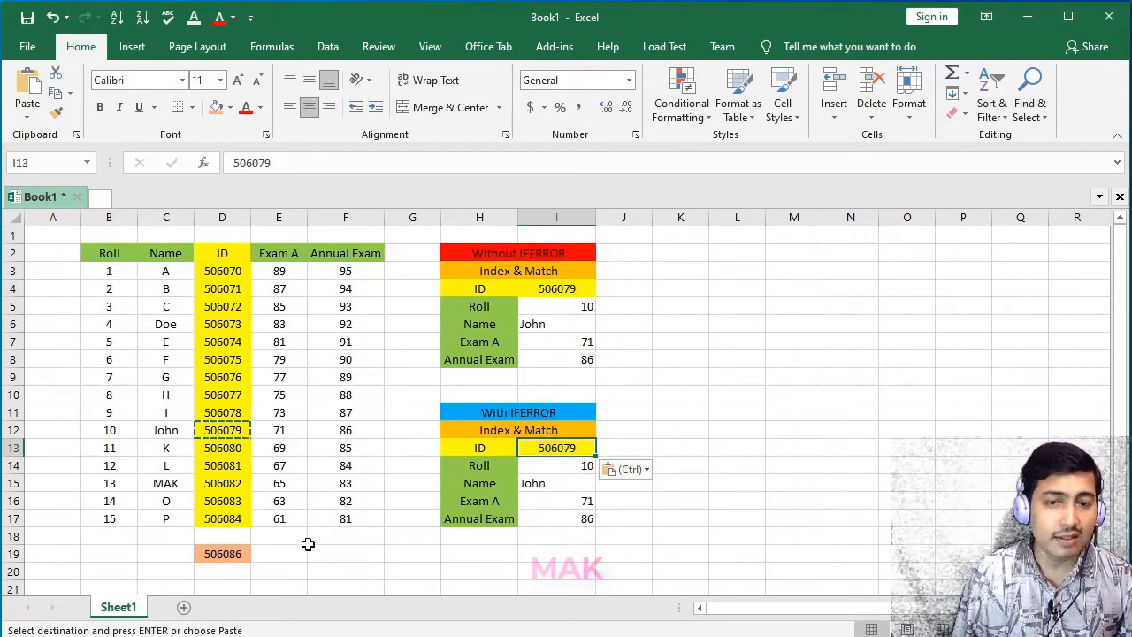
- Replace only the With IFERROR lookup ID in I13 with the unlisted ID from D19 and end the copy mode
click(247, 552)
key(ctrl+c)
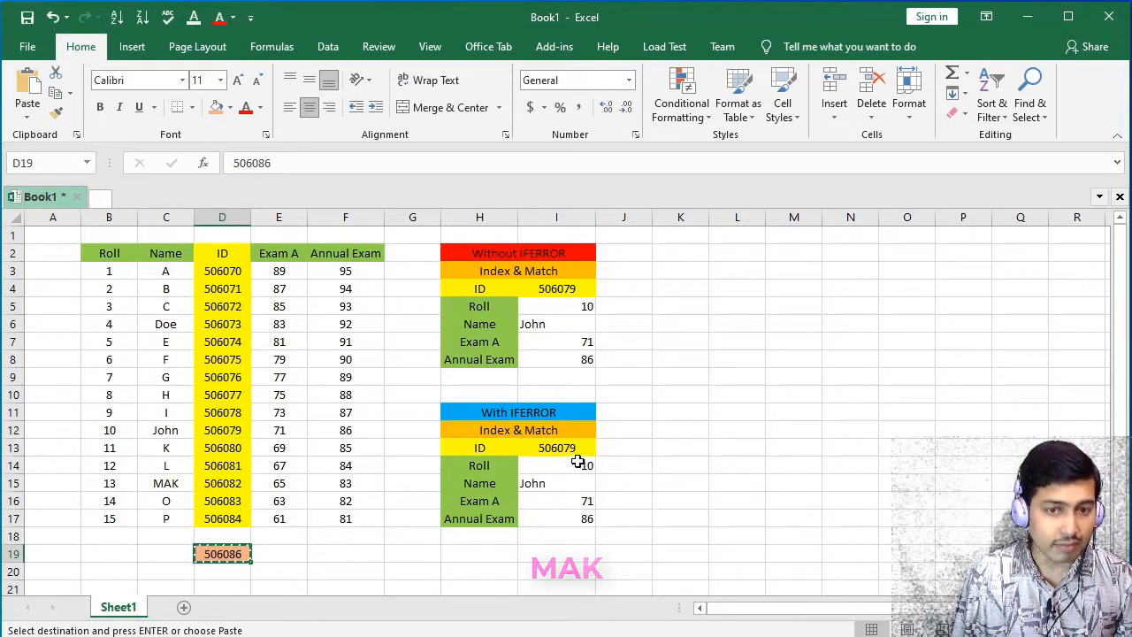
click(575, 451)
key(ctrl+v)
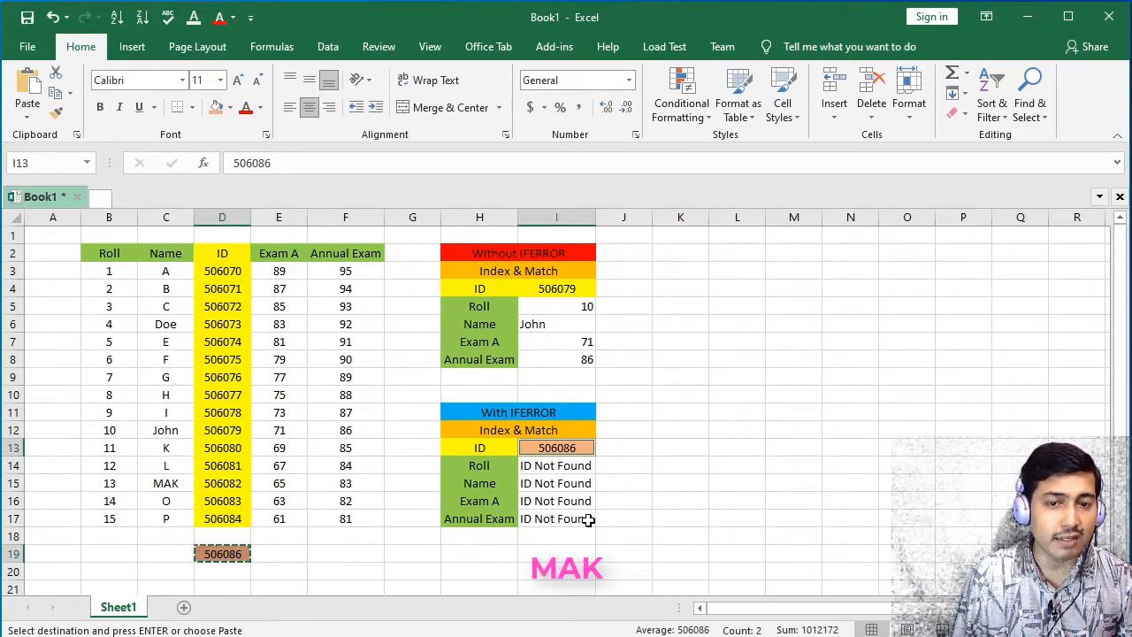
key(Down)
key(Down)
key(Down)
key(Down)
key(Down)
key(Down)
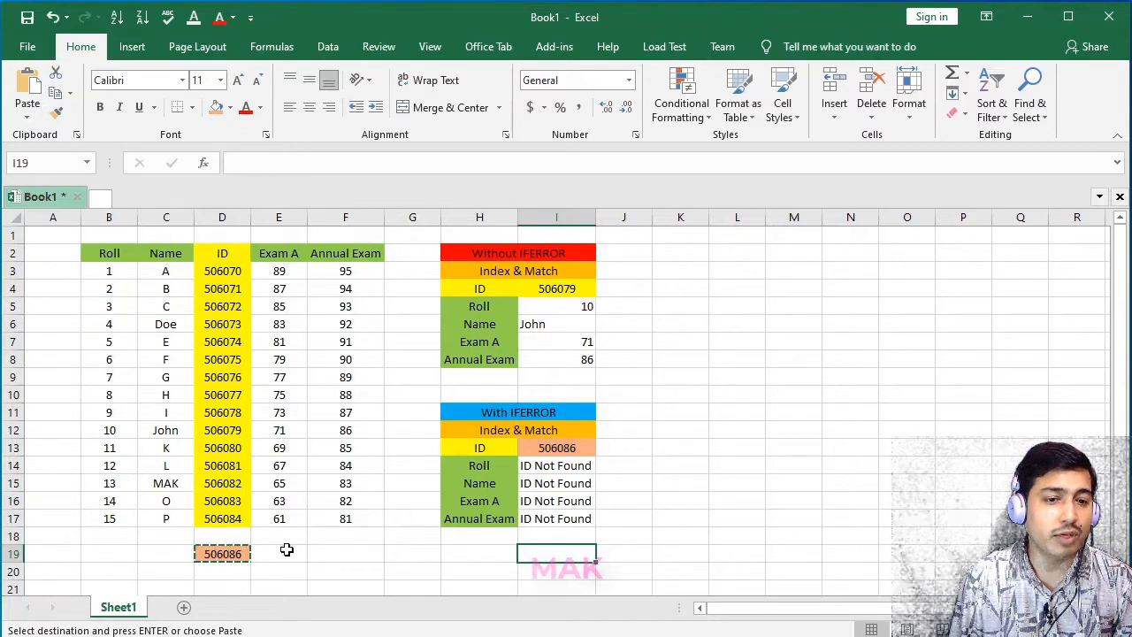
key(Escape)
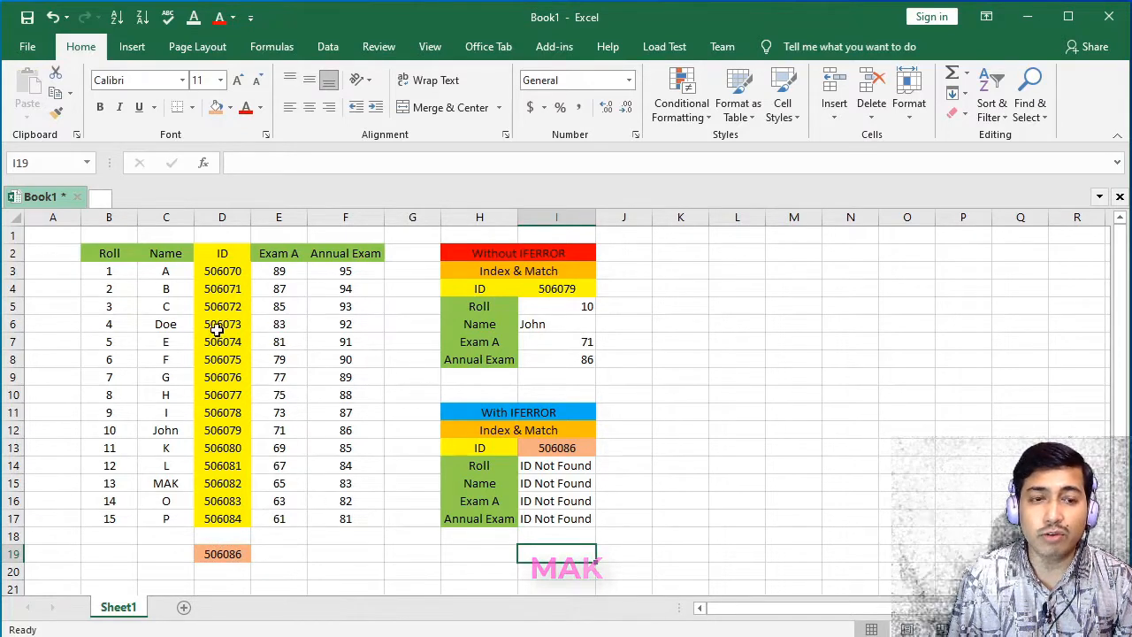